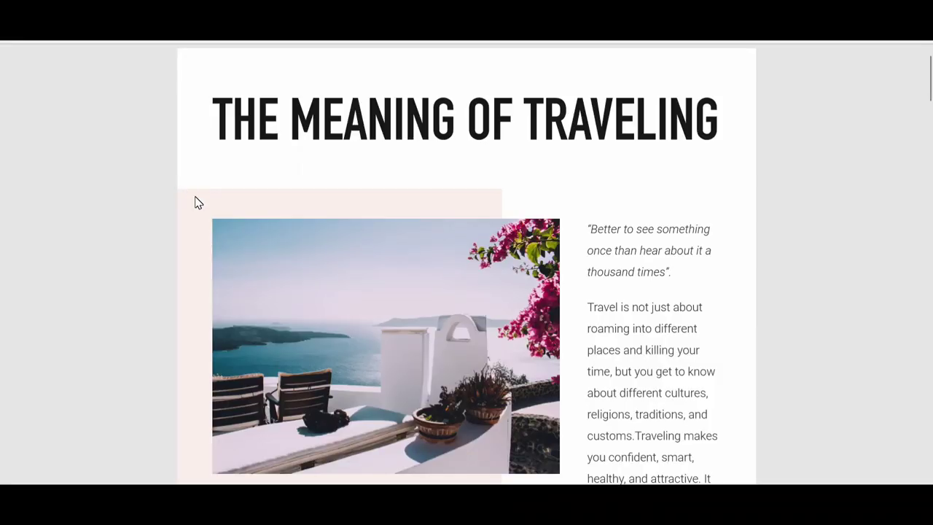
Run OCR on the travel article PDF in PDFelement using the Editable Text option
scroll(197, 203, "down", 15)
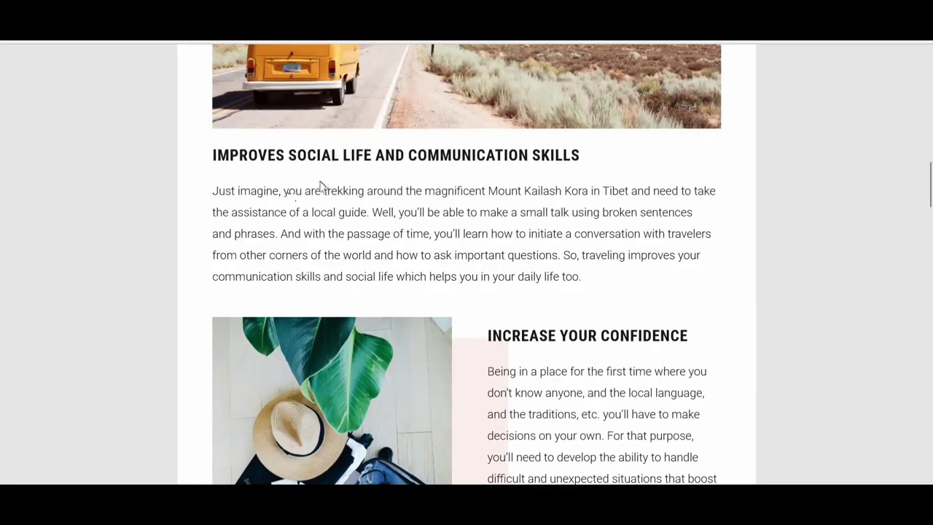
scroll(543, 241, "down", 5)
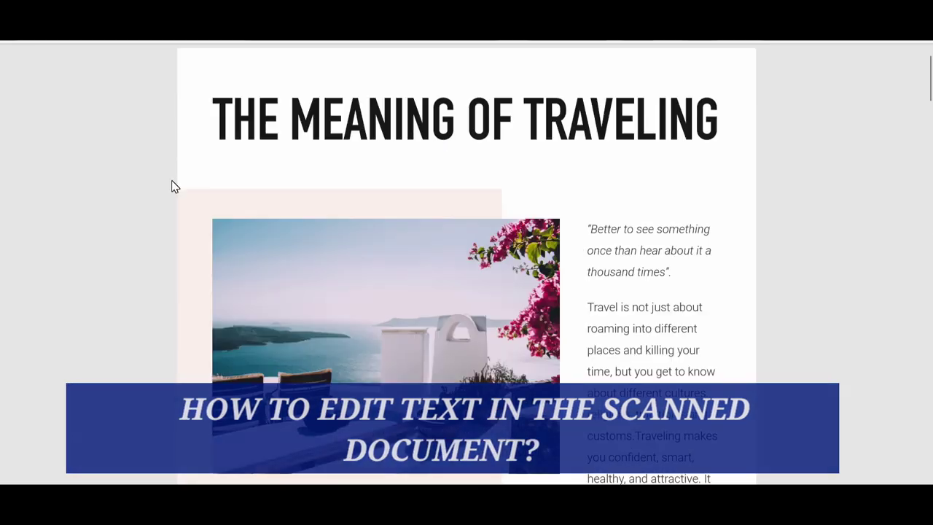
scroll(197, 207, "down", 3)
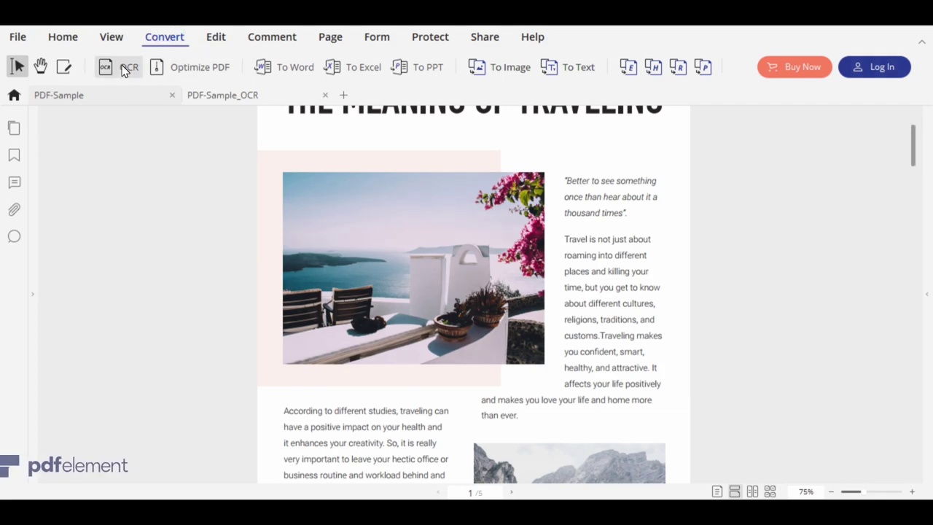
left_click(206, 39)
left_click(156, 41)
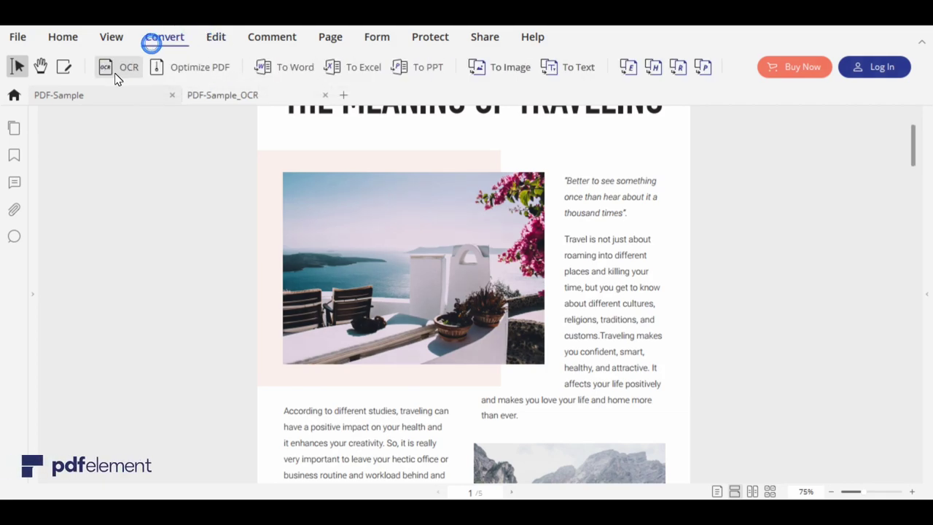
left_click(115, 76)
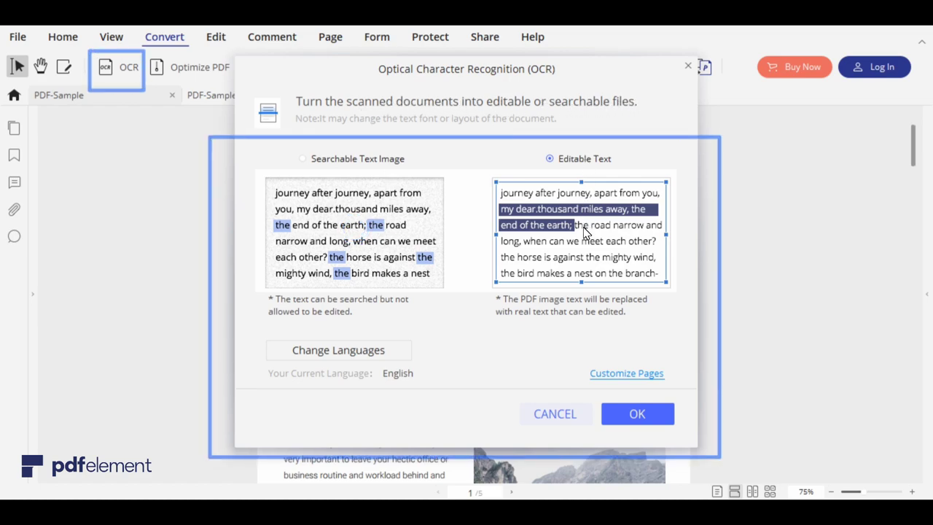
left_click(633, 431)
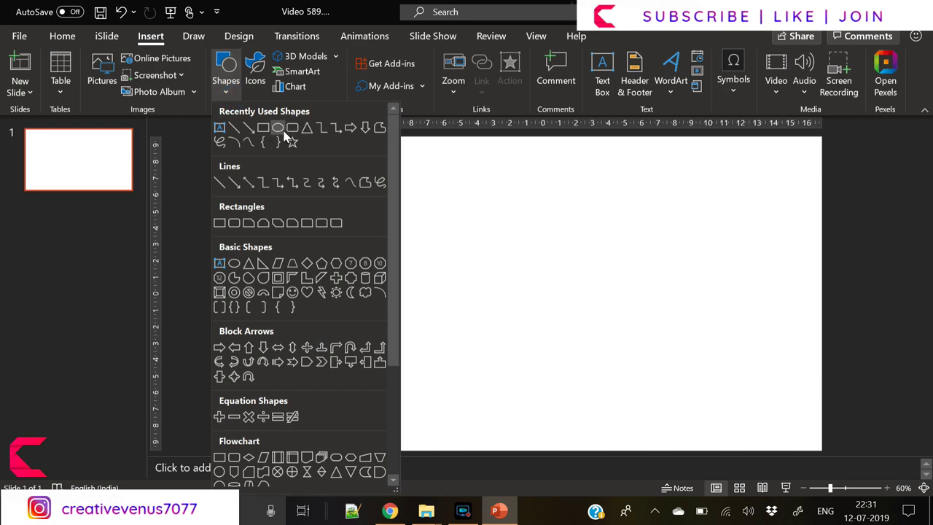
Draw a Pentagon block arrow at the slide's left and set its line to No line
left_click(304, 365)
left_click_drag(264, 269, 381, 304)
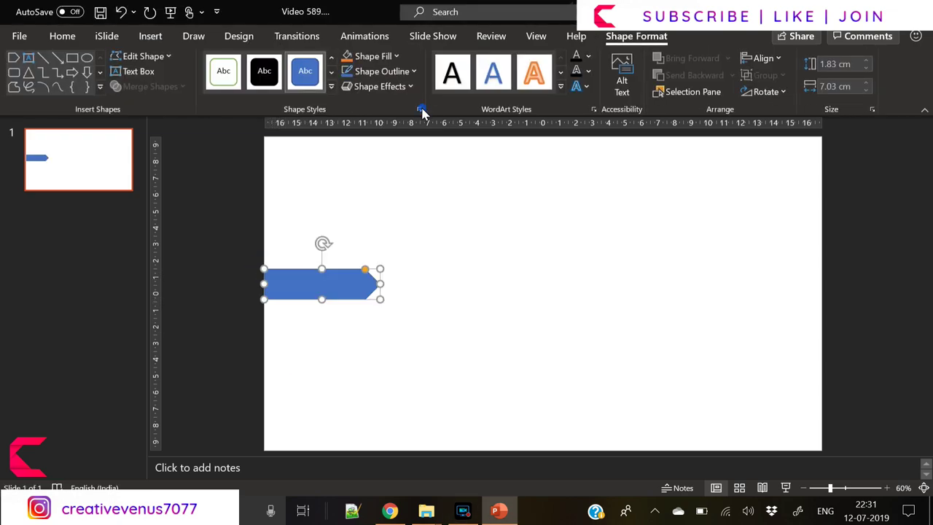
left_click(419, 110)
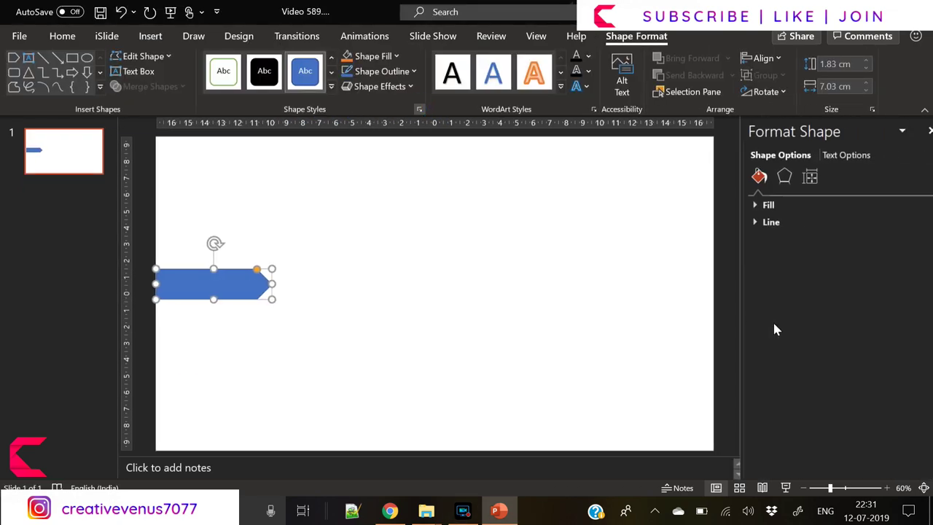
left_click(755, 226)
left_click(771, 244)
left_click(752, 205)
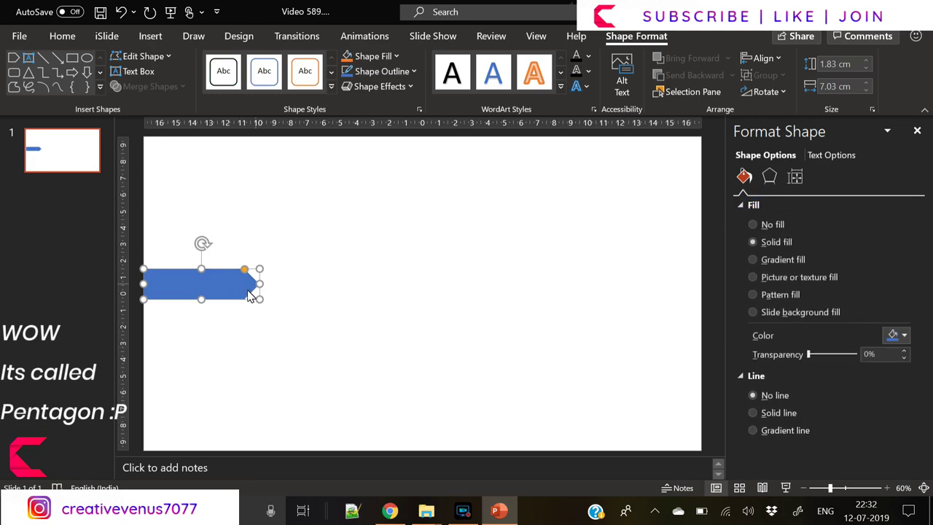
Duplicate the arrow to the right, colour the copy orange, and send it behind the blue one
left_click_drag(215, 294, 313, 296)
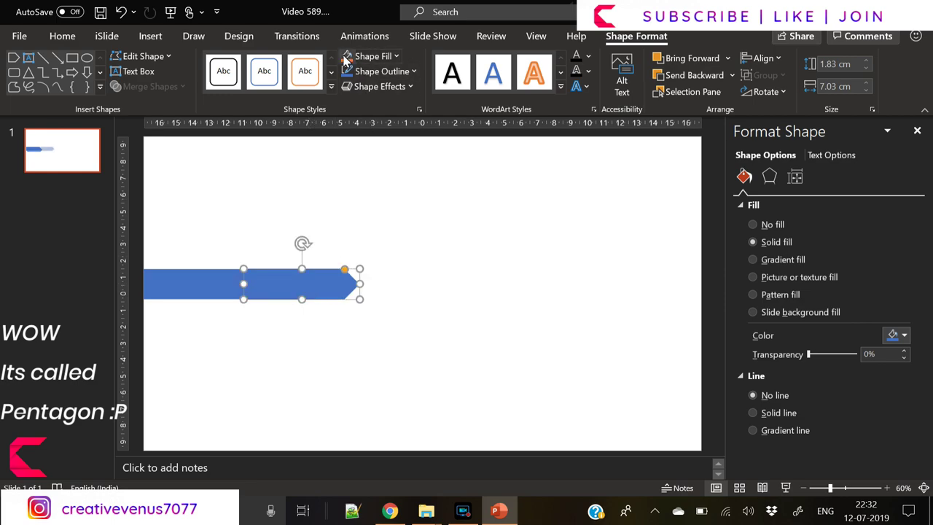
left_click(346, 58)
right_click(299, 296)
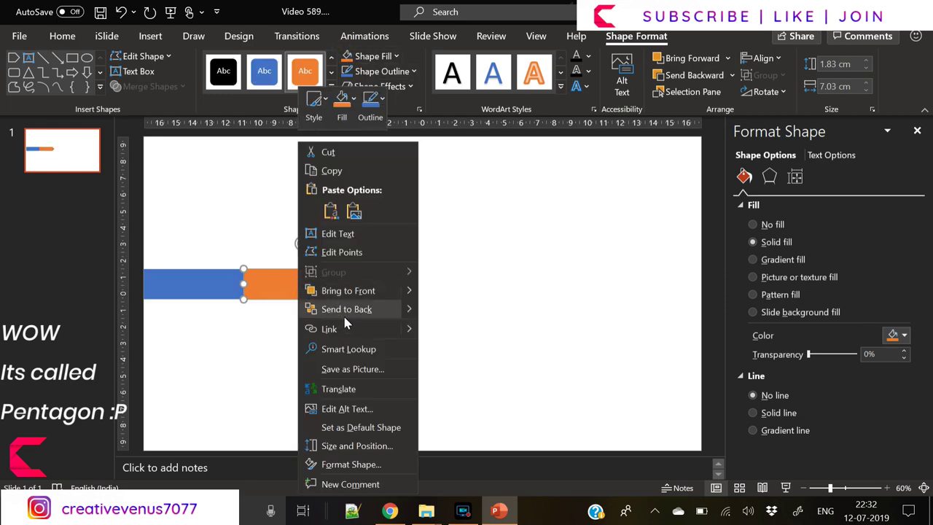
left_click(328, 307)
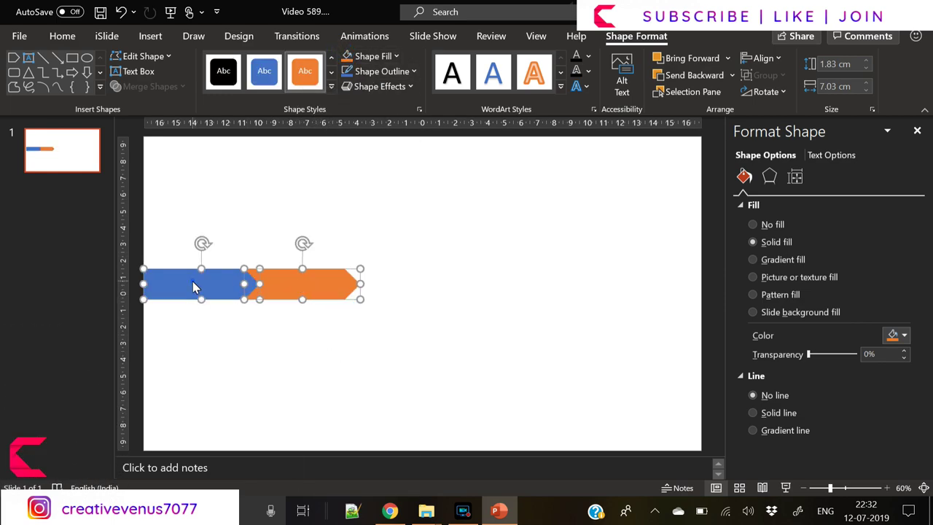
Copy the arrow pair and one blue arrow to complete a centred row of five arrows
key("ctrl+c")
key("ctrl+v")
left_click_drag(185, 291, 378, 289)
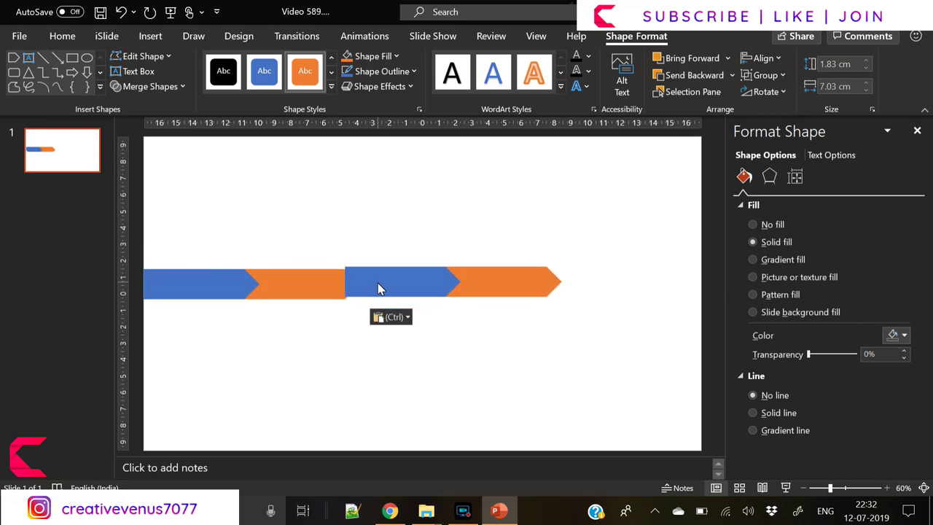
left_click(405, 296)
key("ctrl+c")
key("ctrl+v")
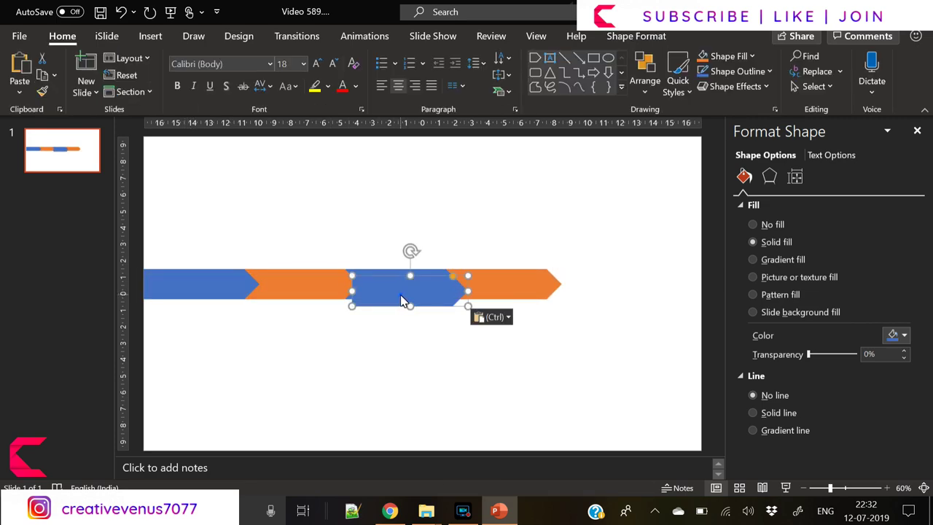
left_click_drag(405, 295, 598, 292)
key("ctrl+a")
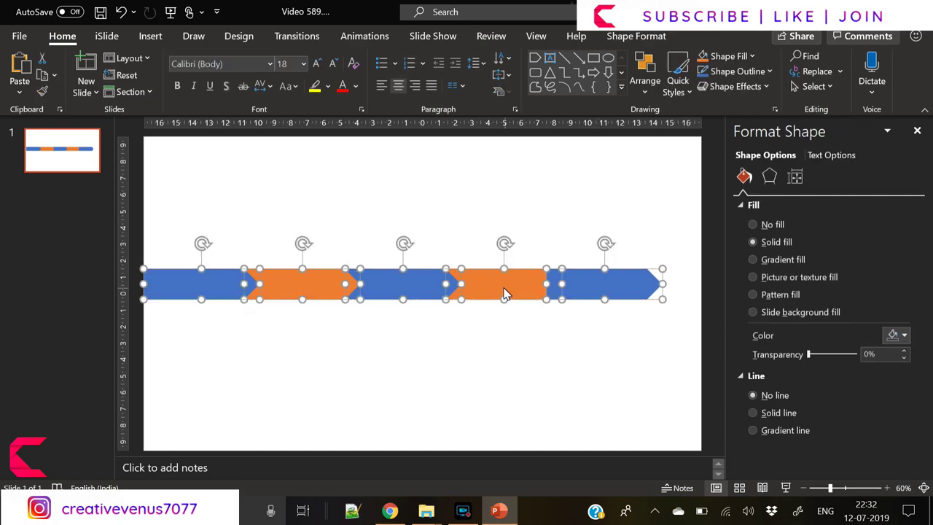
left_click_drag(504, 291, 528, 301)
left_click(150, 36)
left_click(221, 94)
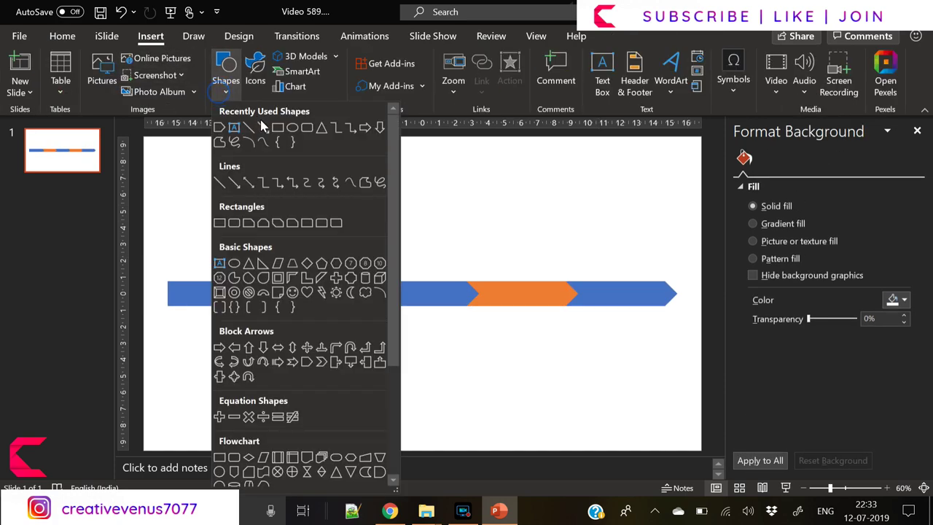
left_click(277, 129)
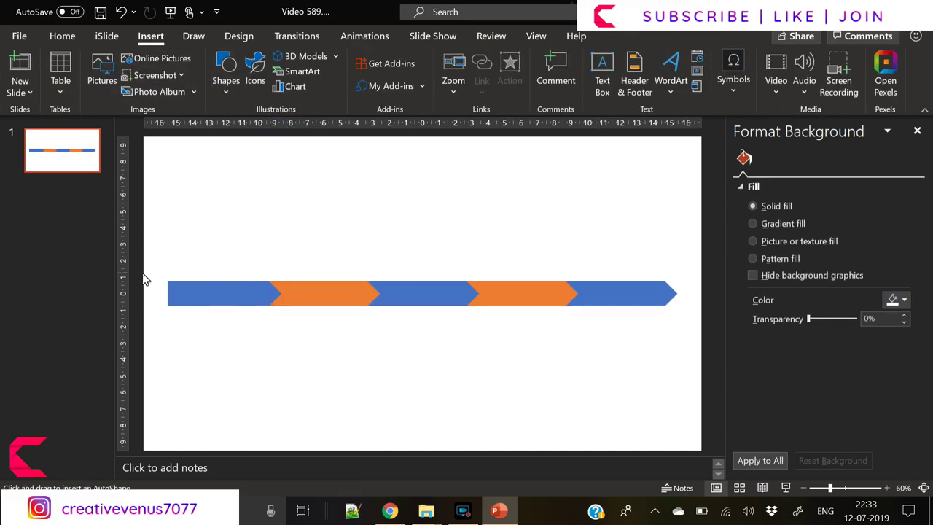
Draw a long rectangle bar across the arrow row and send it to the back
mouse_move(144, 273)
left_mouse_down()
mouse_move(598, 325)
mouse_move(702, 313)
left_mouse_up()
right_click(645, 302)
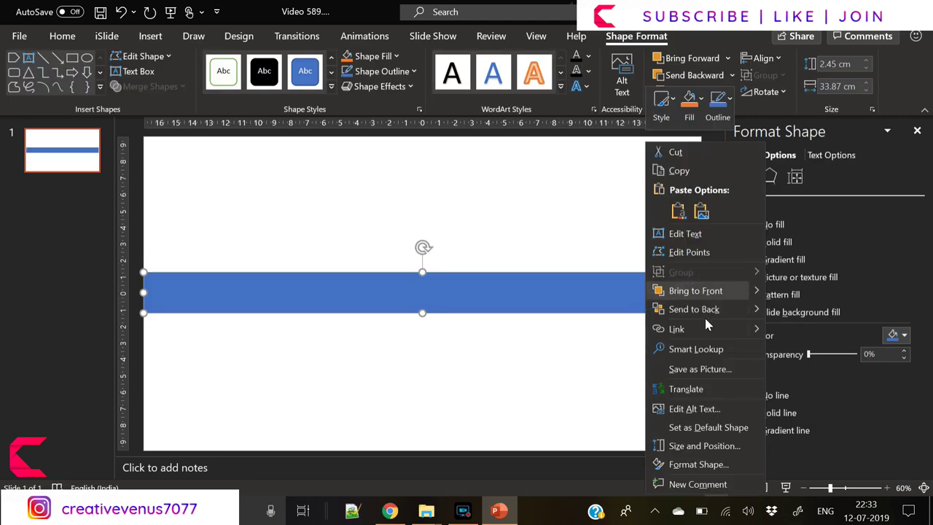
key("Escape")
key("ctrl+shift+[")
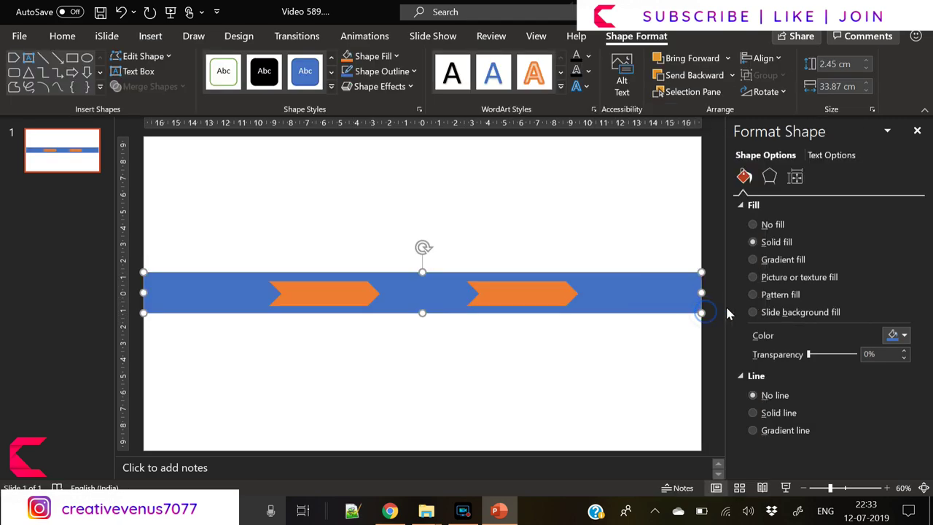
Fill the bar with a diagonal stripe pattern using light foreground and background colours
left_click(791, 281)
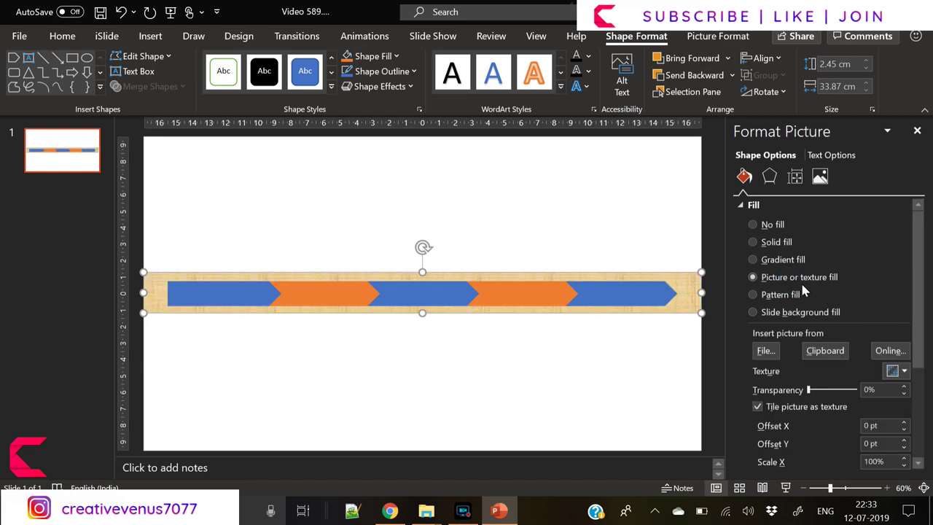
left_click(779, 294)
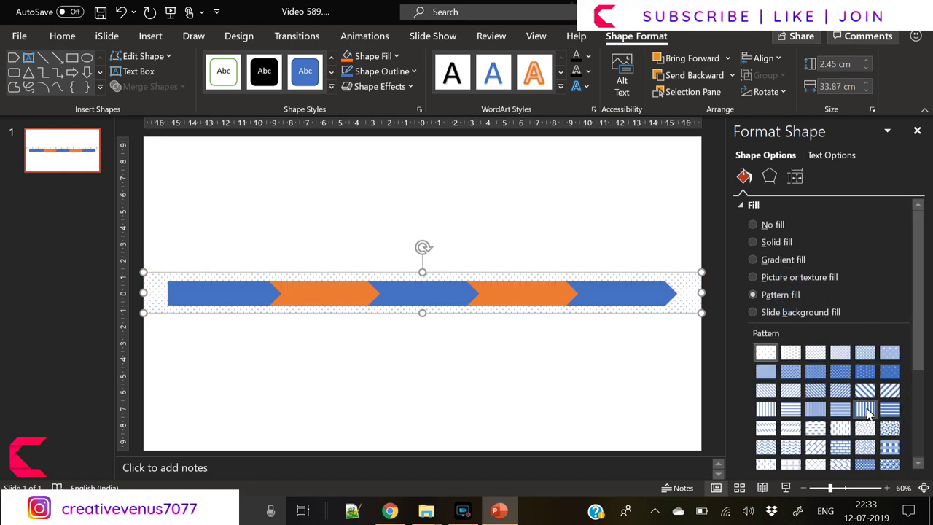
left_click(840, 392)
scroll(917, 317, "down", 3)
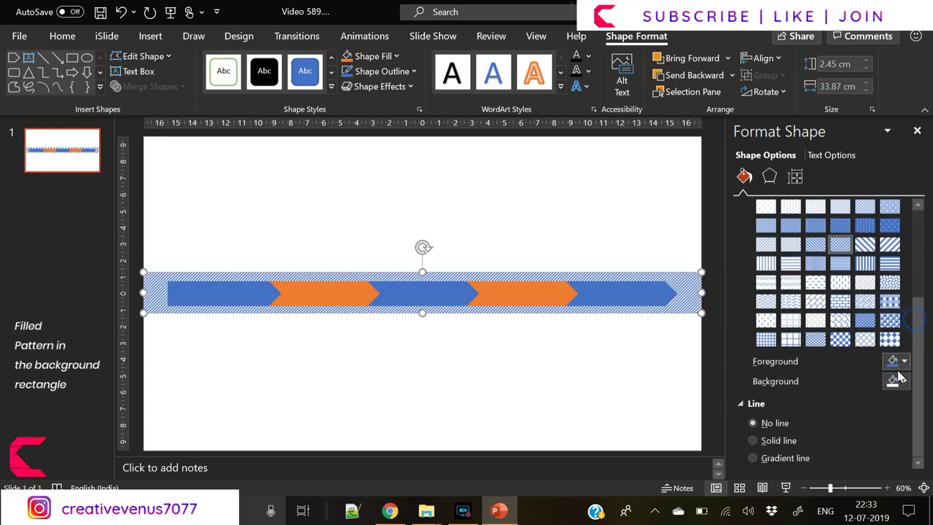
left_click(896, 381)
left_click(822, 223)
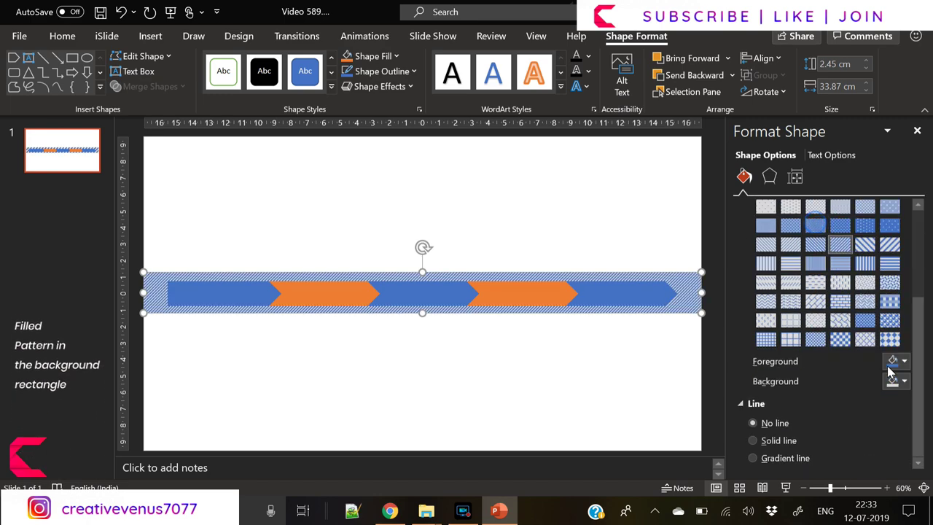
left_click(892, 361)
left_click(822, 176)
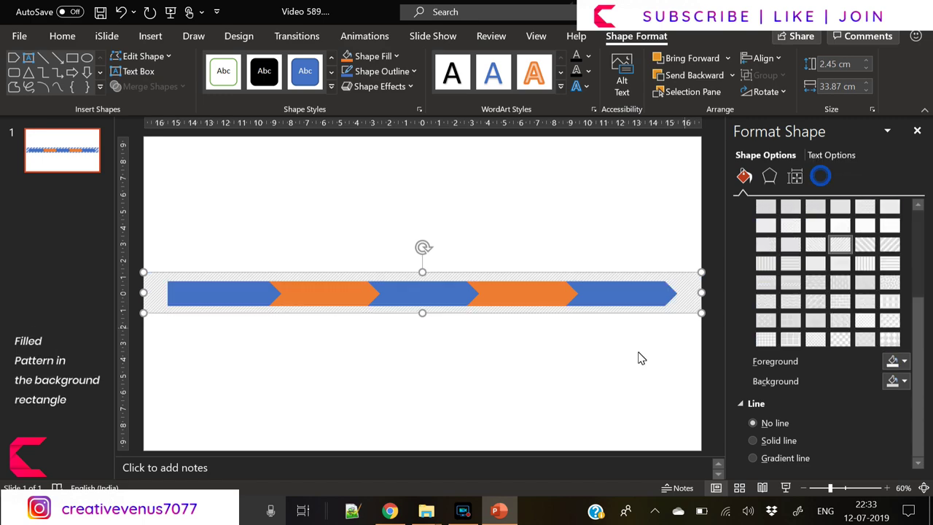
left_click(627, 355)
left_click(691, 301)
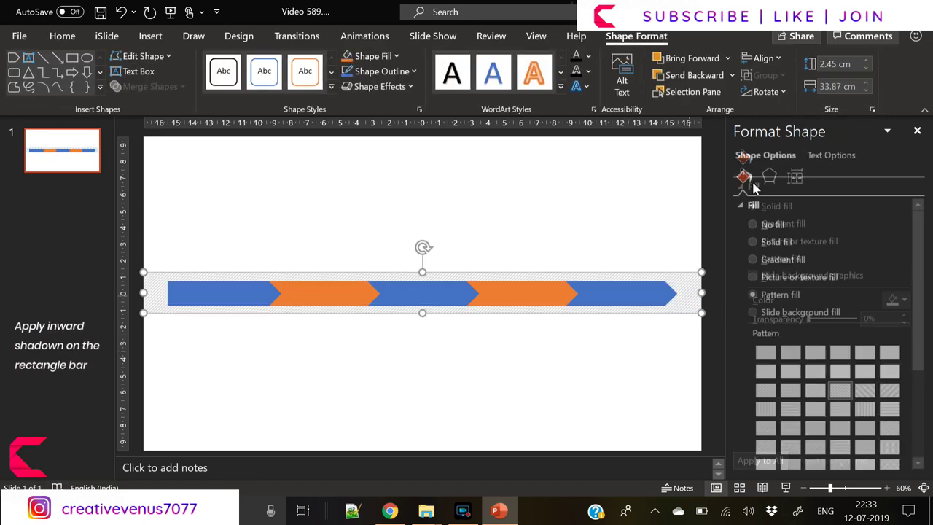
Apply the Inner shadow preset to the striped bar with a 16 pt blur and a chosen shadow colour
left_click(769, 176)
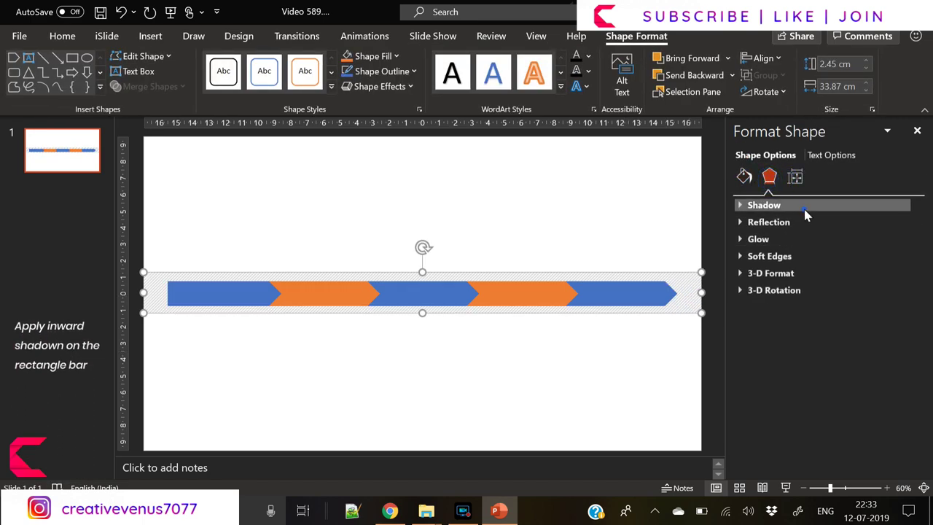
left_click(804, 207)
left_click(899, 223)
scroll(857, 358, "down", 3)
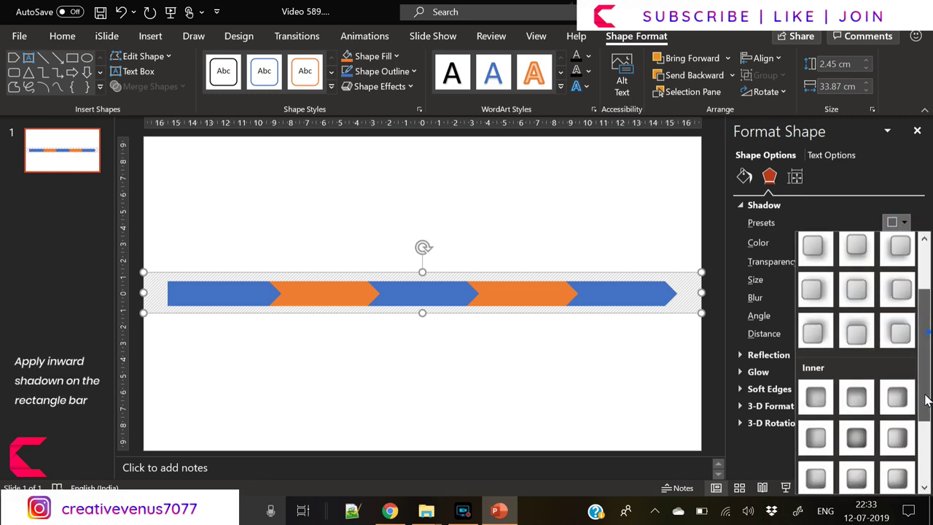
left_click(857, 358)
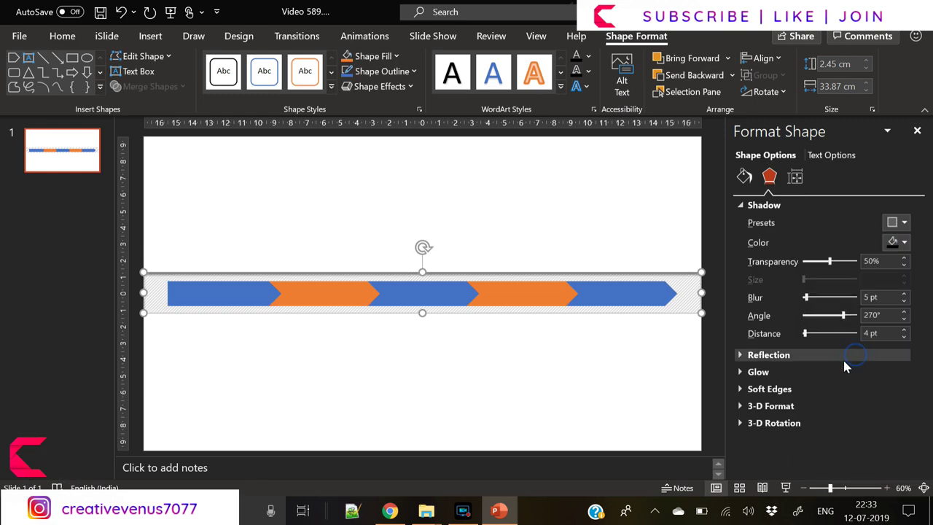
left_click_drag(807, 300, 814, 300)
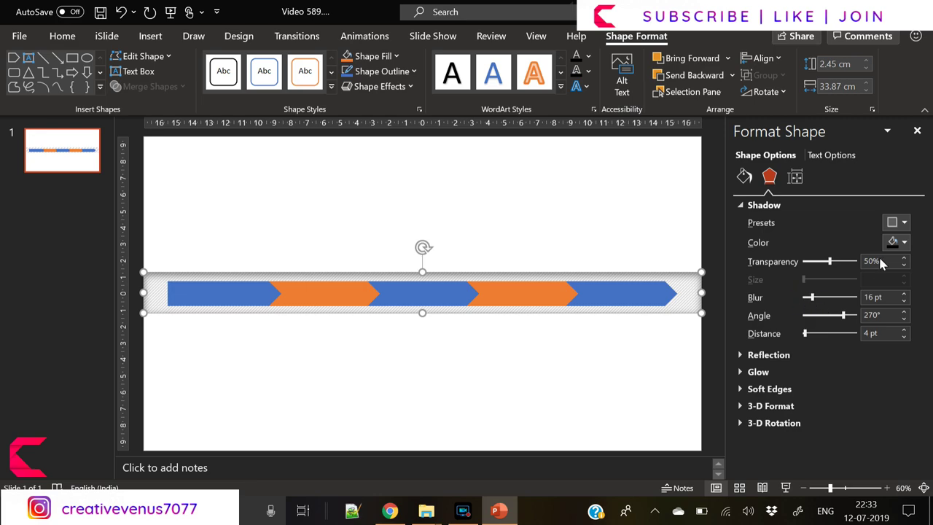
left_click(898, 242)
left_click(836, 314)
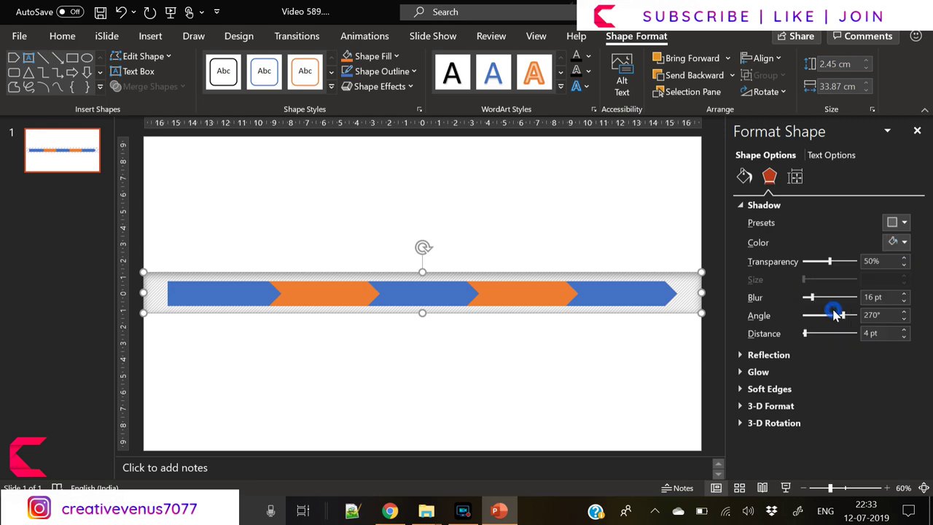
left_click(602, 360)
Give the first arrow a linear left-to-right gradient fill reduced to two stops
key("Tab")
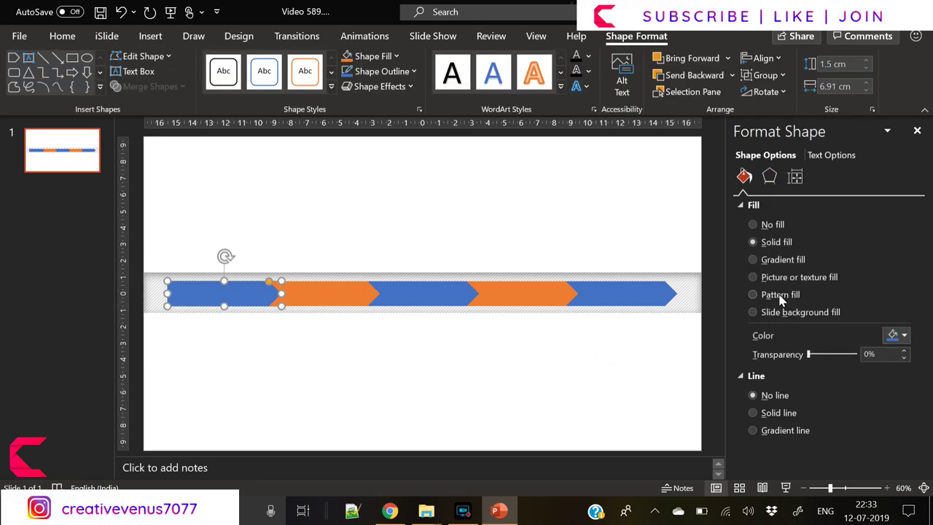
left_click(784, 261)
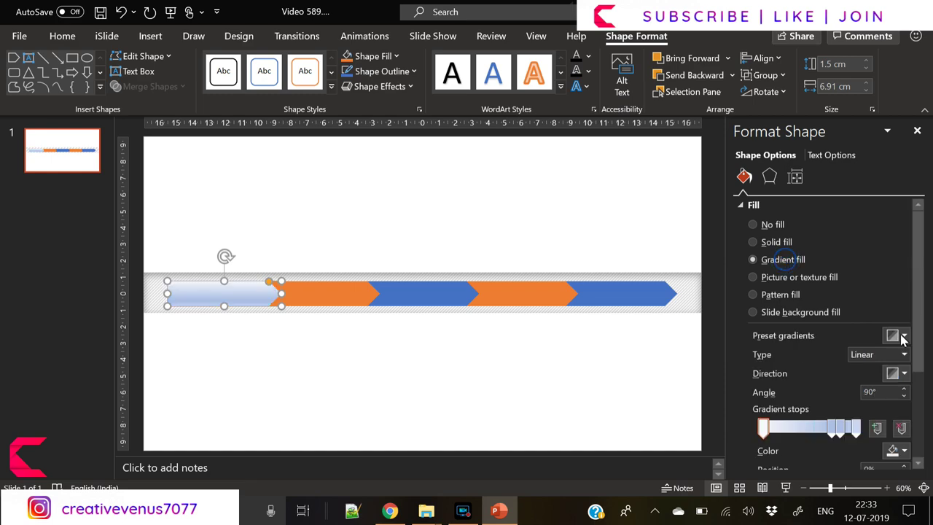
left_click(906, 375)
left_click(869, 408)
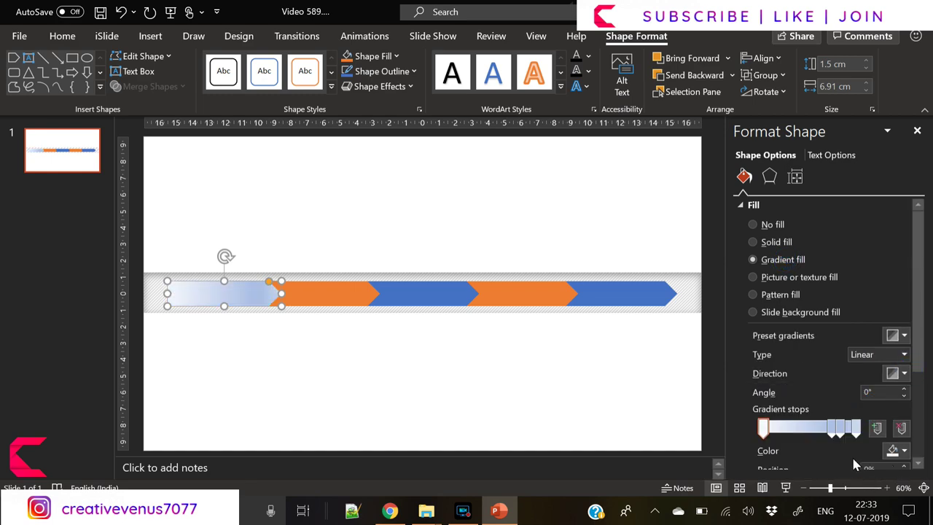
left_click(904, 429)
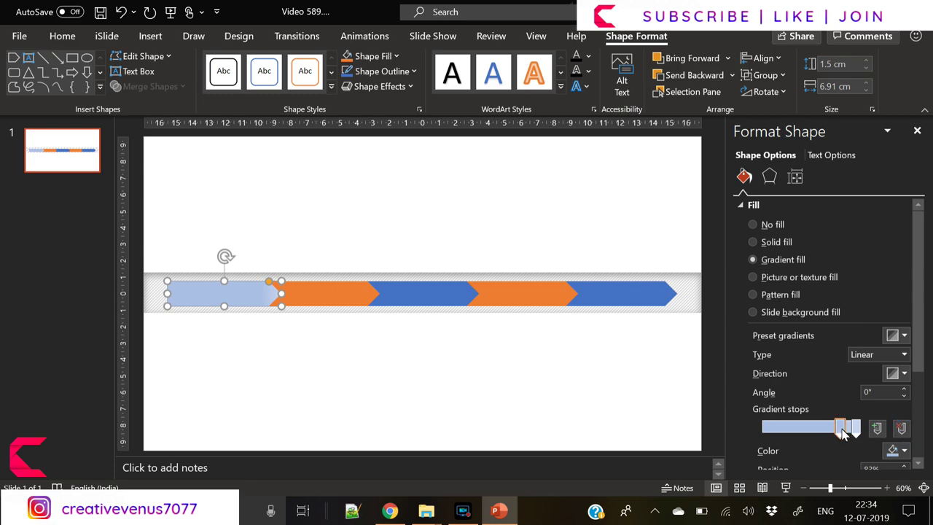
left_click_drag(843, 431, 700, 435)
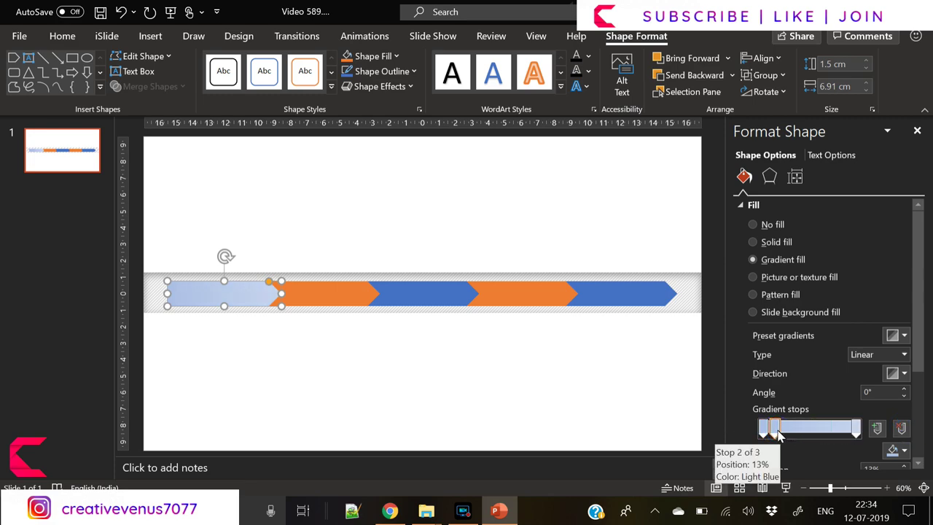
left_click_drag(782, 431, 762, 431)
Set the first arrow's gradient stops to dark blue and bright cyan
left_click(894, 452)
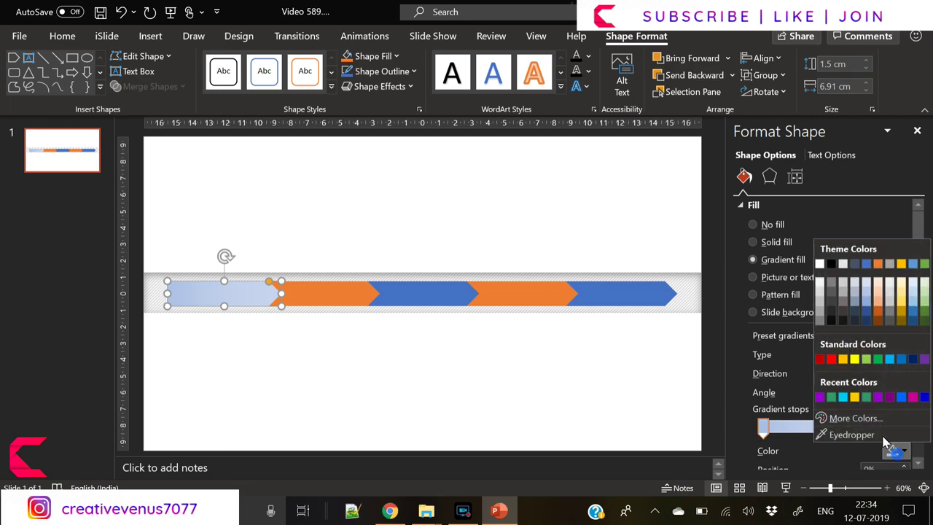
left_click(874, 421)
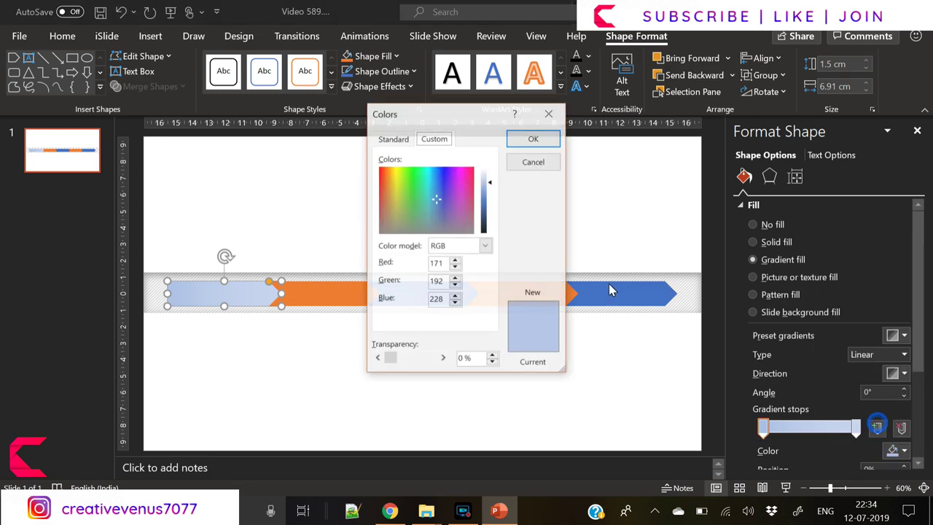
left_click(392, 139)
left_click(445, 182)
left_click(533, 139)
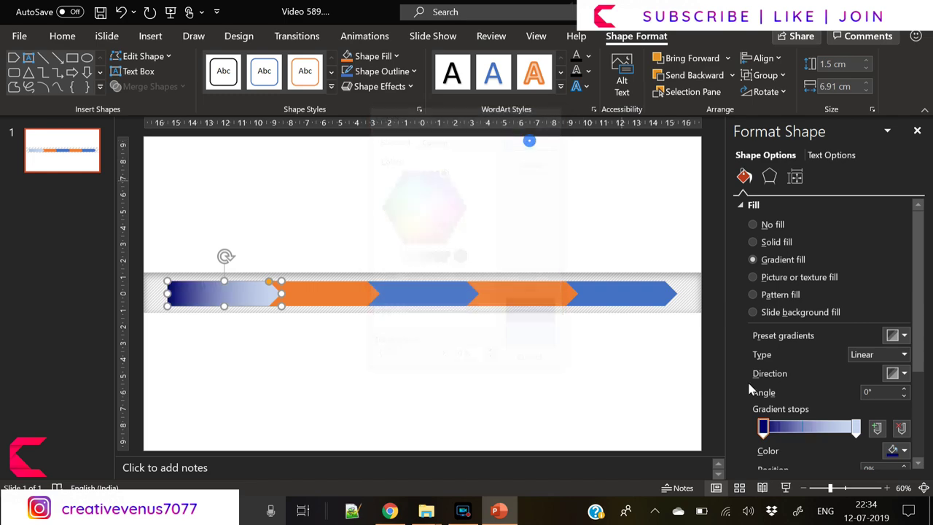
left_click(891, 452)
left_click(861, 422)
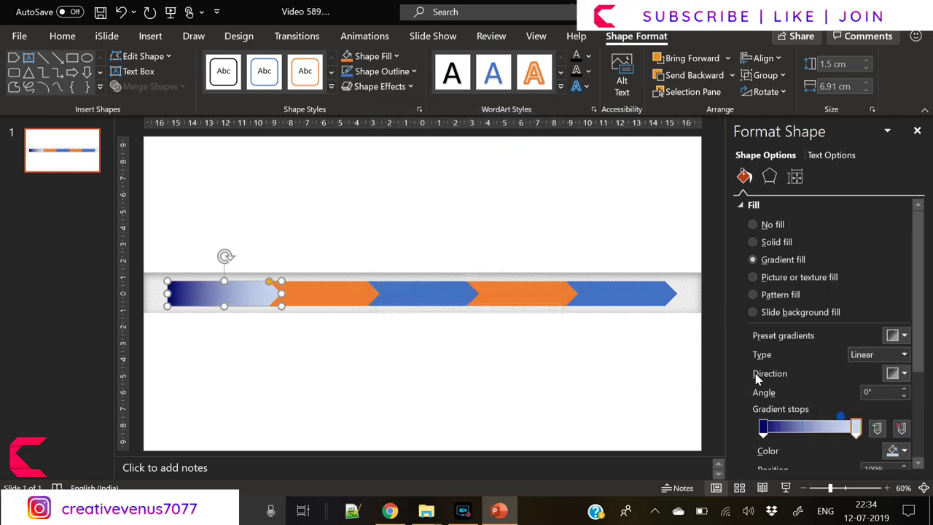
left_click(395, 140)
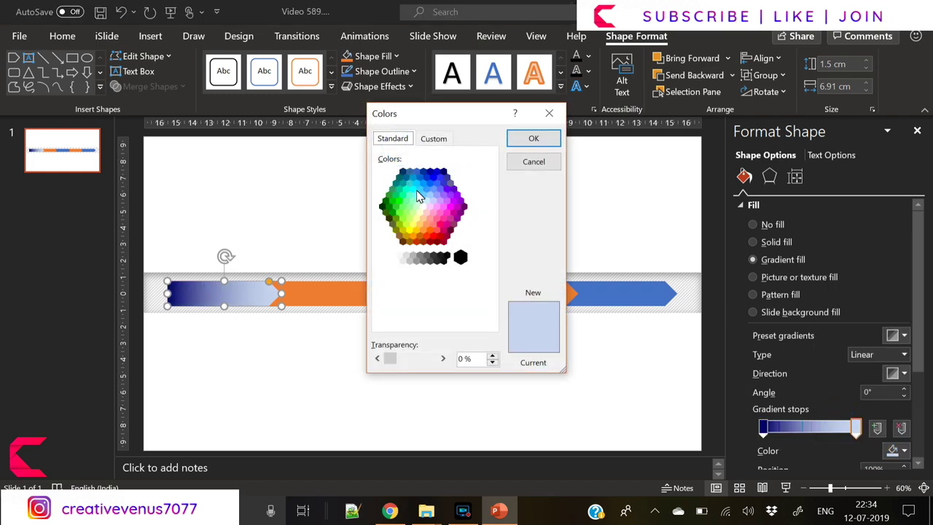
left_click(420, 191)
left_click(535, 140)
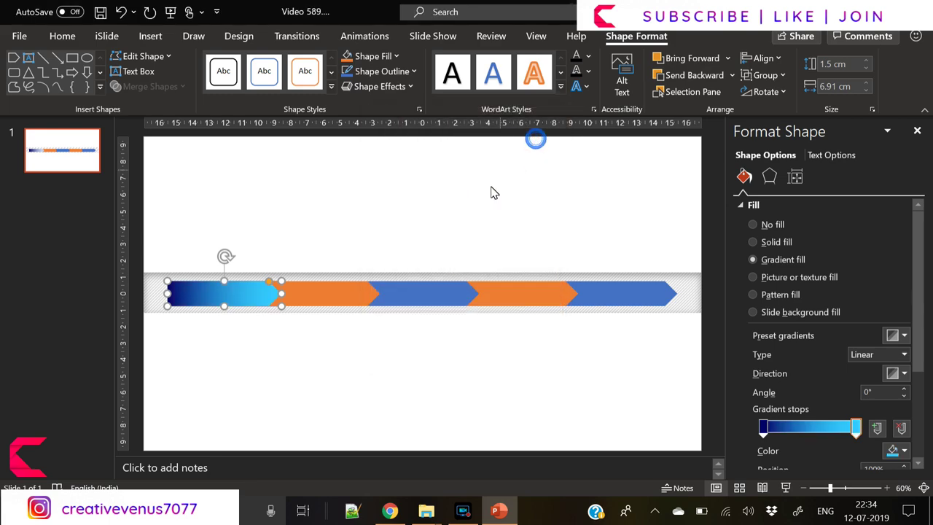
Apply a gradient fill to the second arrow
left_click(348, 294)
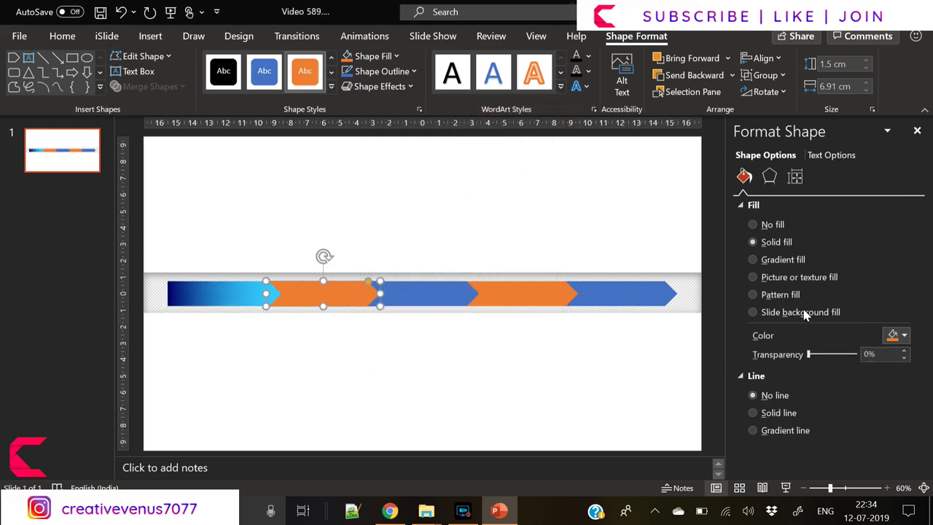
left_click(779, 261)
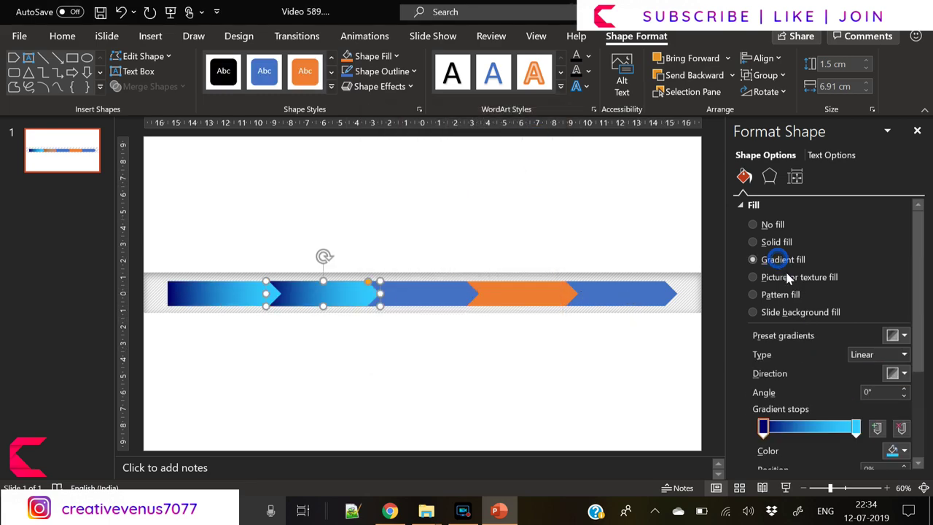
left_click(895, 452)
Set the second arrow's gradient stops to purple and magenta
left_click(877, 427)
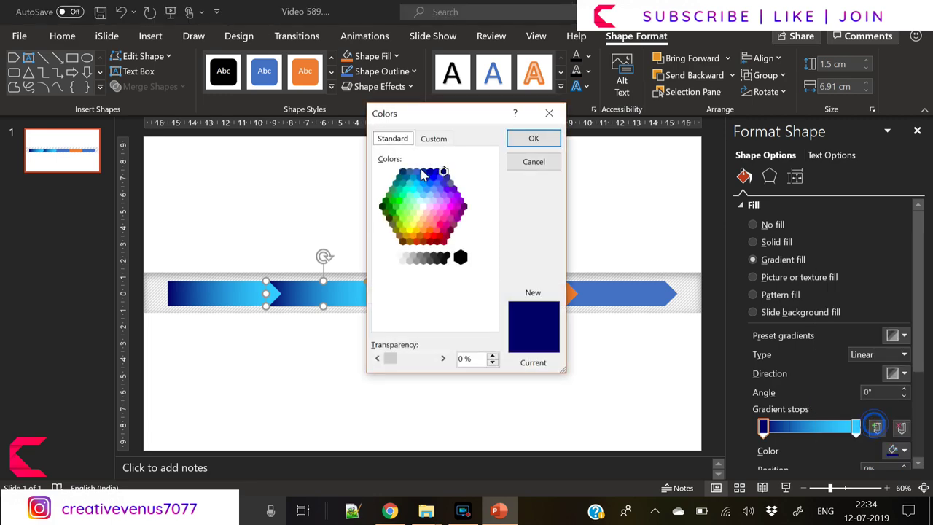
left_click(465, 209)
left_click(534, 139)
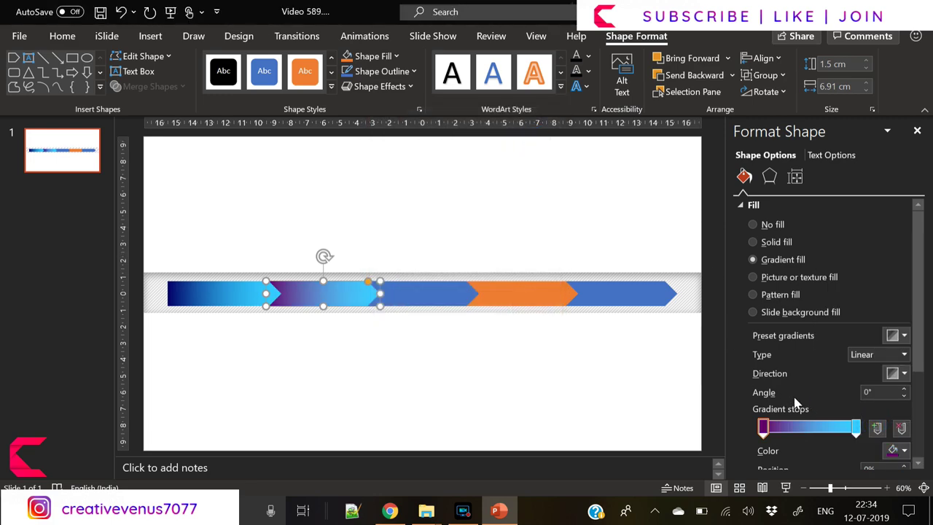
scroll(902, 451, "down", 3)
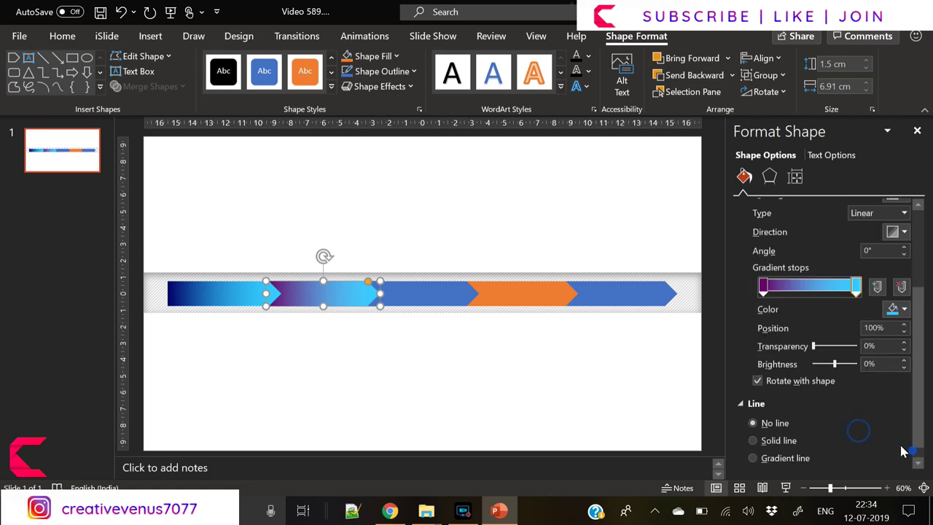
left_click(899, 311)
left_click(857, 276)
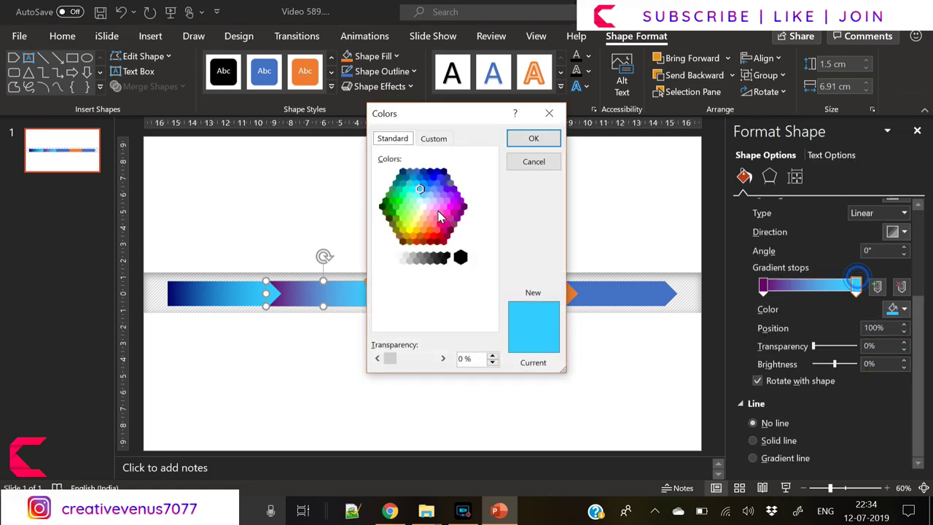
left_click(451, 207)
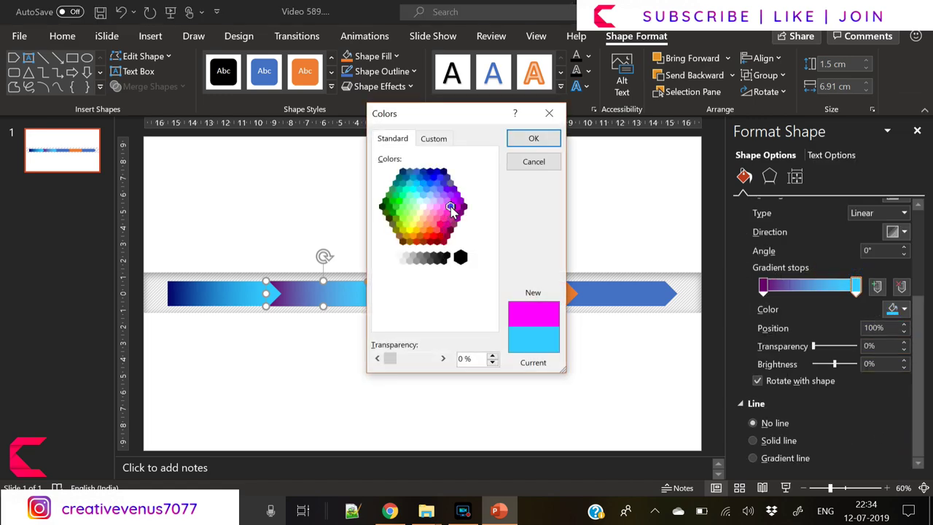
left_click(533, 138)
Give the third arrow a gradient fill starting in red
left_click(432, 303)
left_click(432, 299)
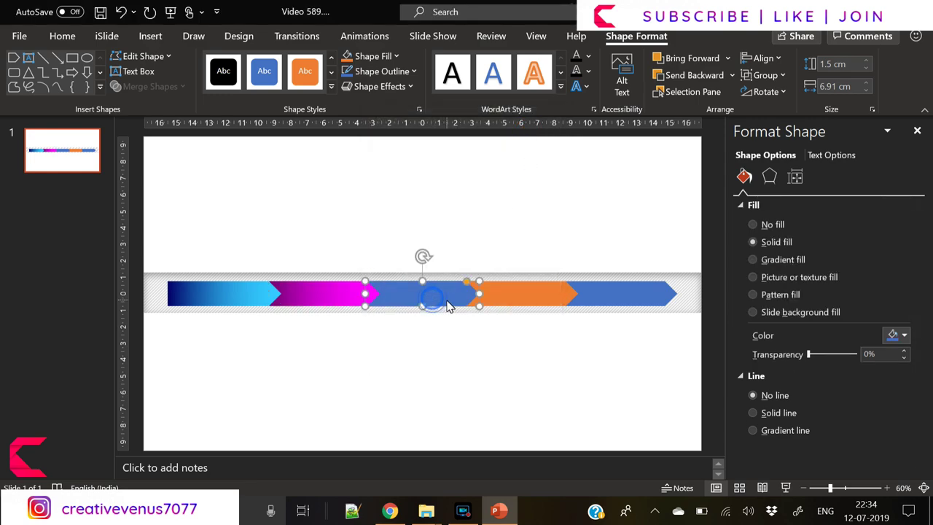
left_click(784, 262)
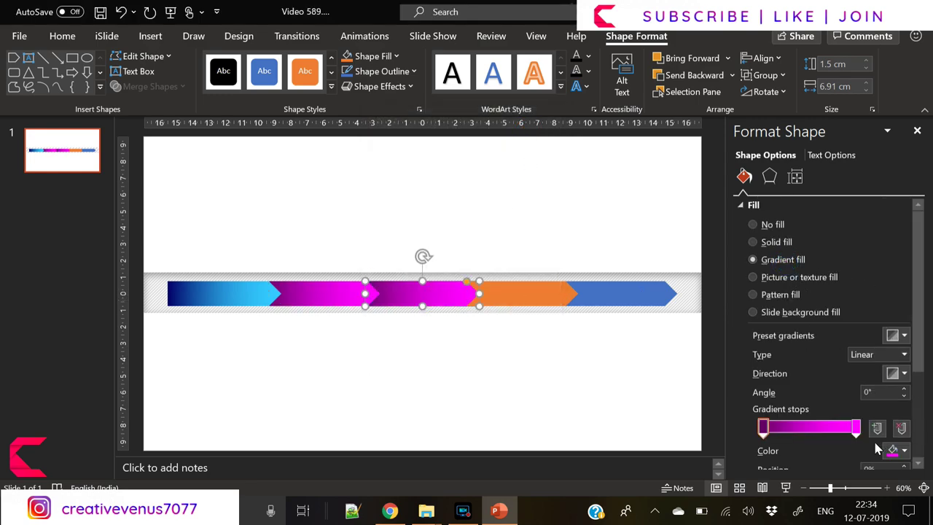
left_click(899, 452)
left_click(871, 417)
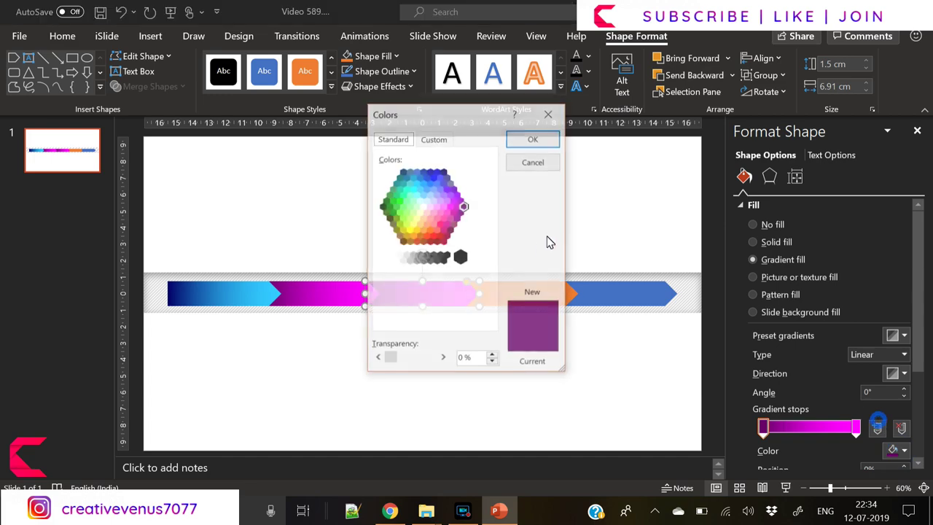
left_click(444, 241)
left_click(535, 140)
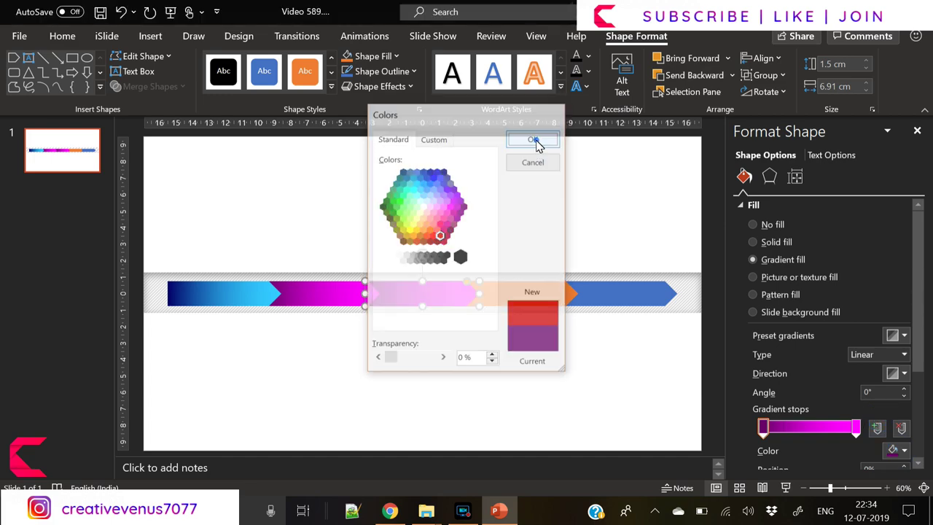
End the third arrow's gradient in a pink-red colour
left_click(891, 452)
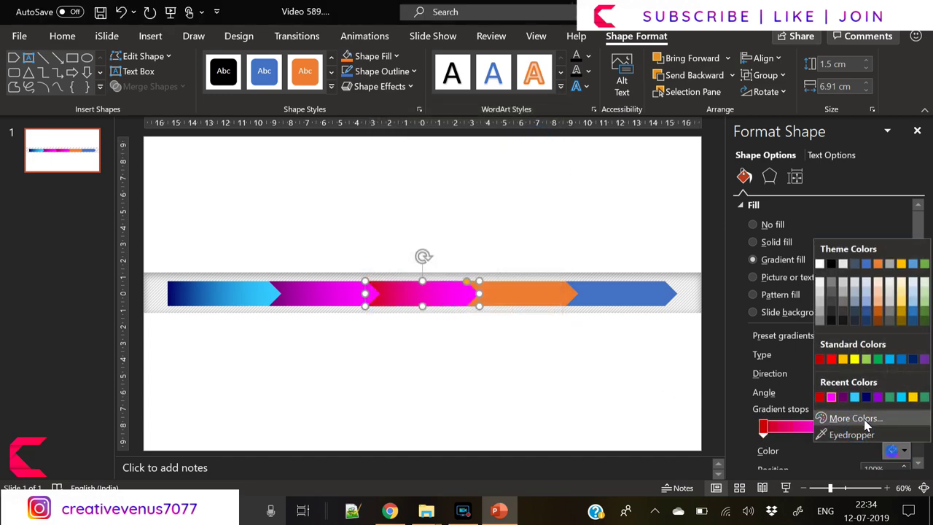
left_click(859, 417)
left_click(440, 226)
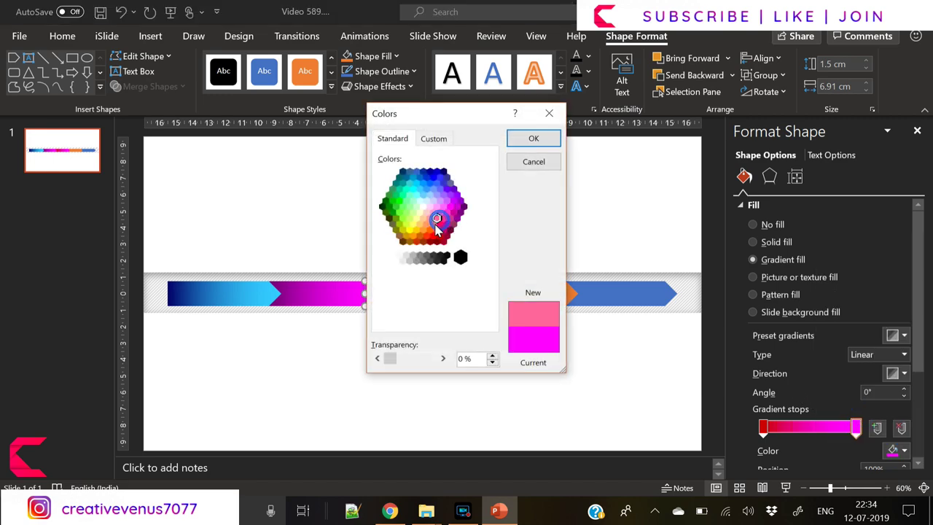
left_click(440, 227)
left_click(440, 224)
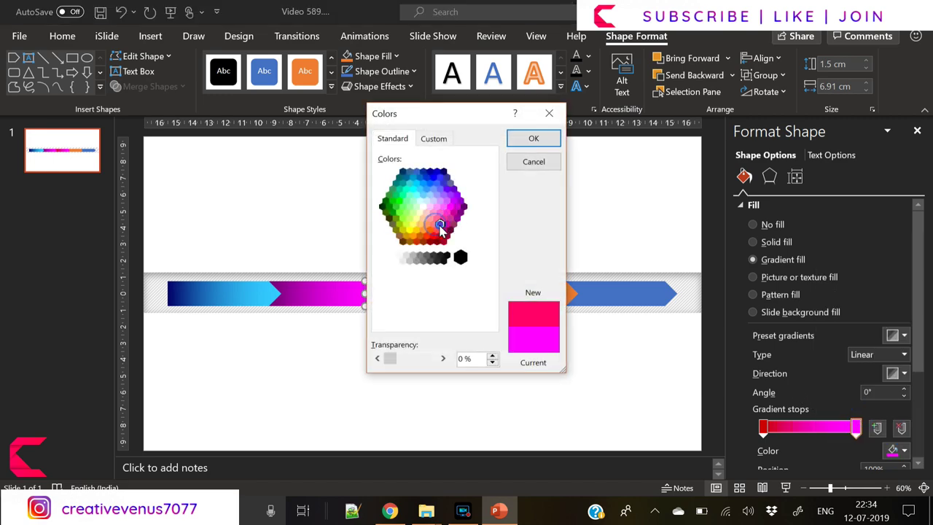
left_click(542, 144)
left_click(521, 305)
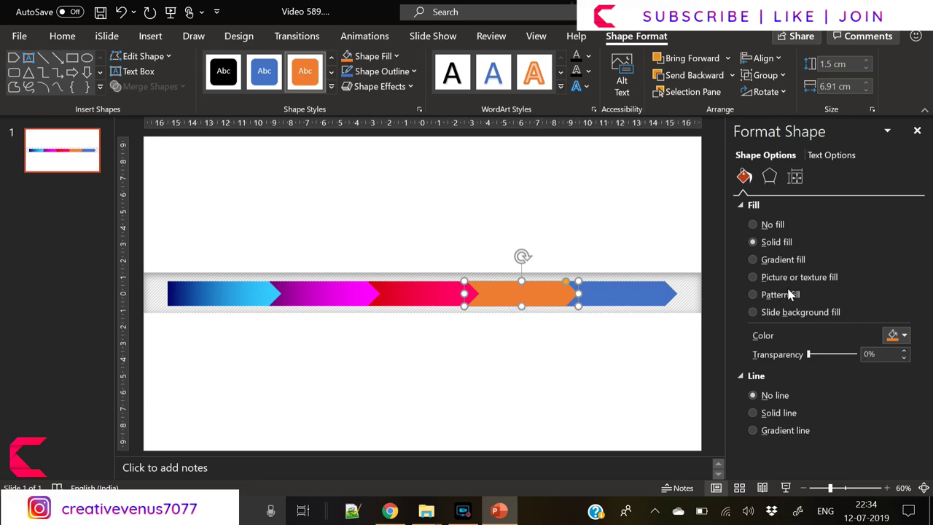
Give the fourth arrow a gradient fill ending in orange-yellow
left_click(783, 261)
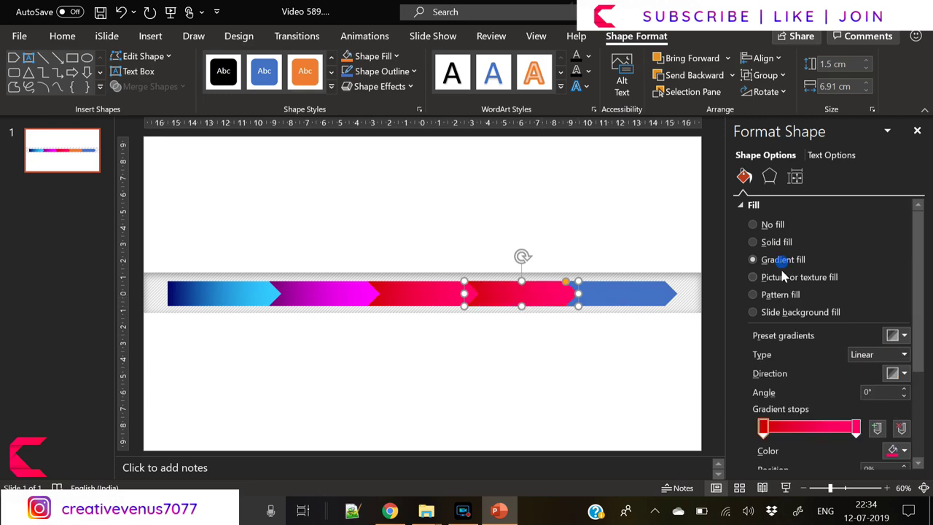
left_click(901, 452)
left_click(845, 417)
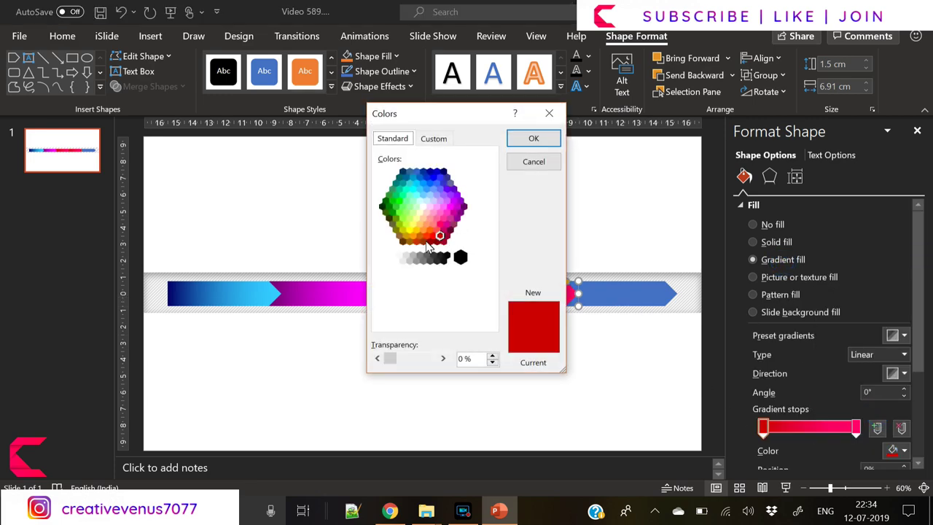
left_click(543, 139)
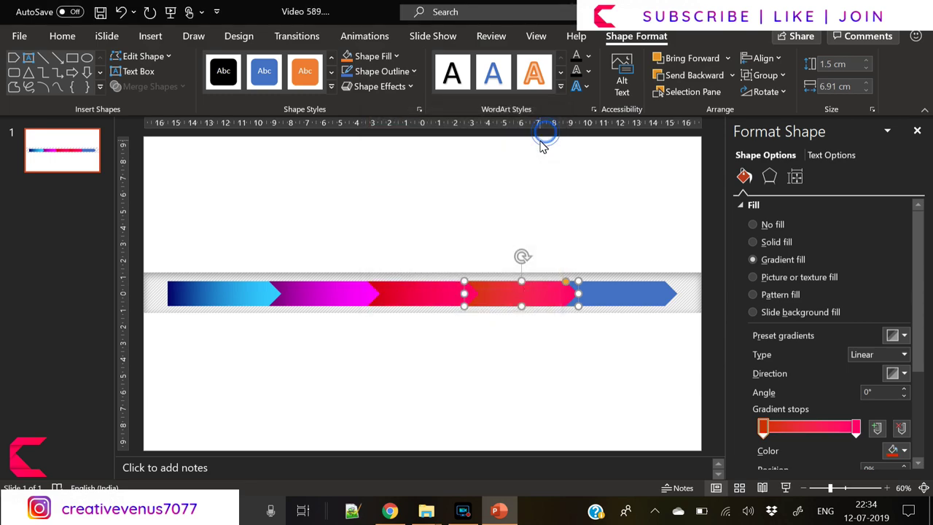
left_click(892, 450)
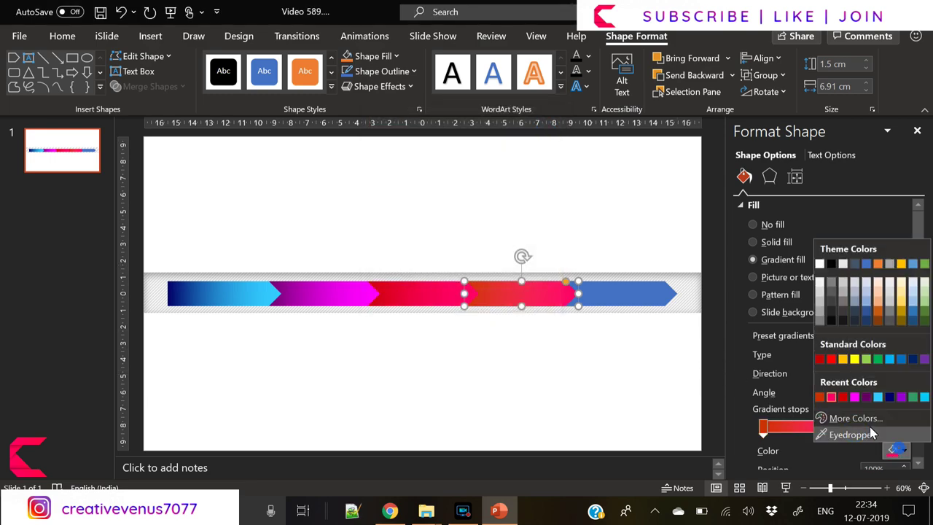
left_click(846, 416)
left_click(420, 233)
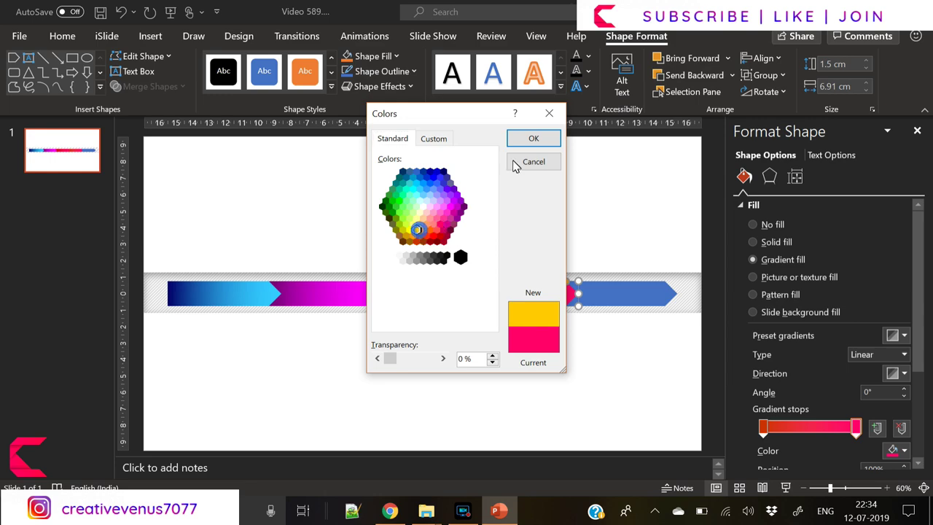
left_click(533, 139)
Fill the fifth arrow with a gradient from dark green to teal
left_click(629, 301)
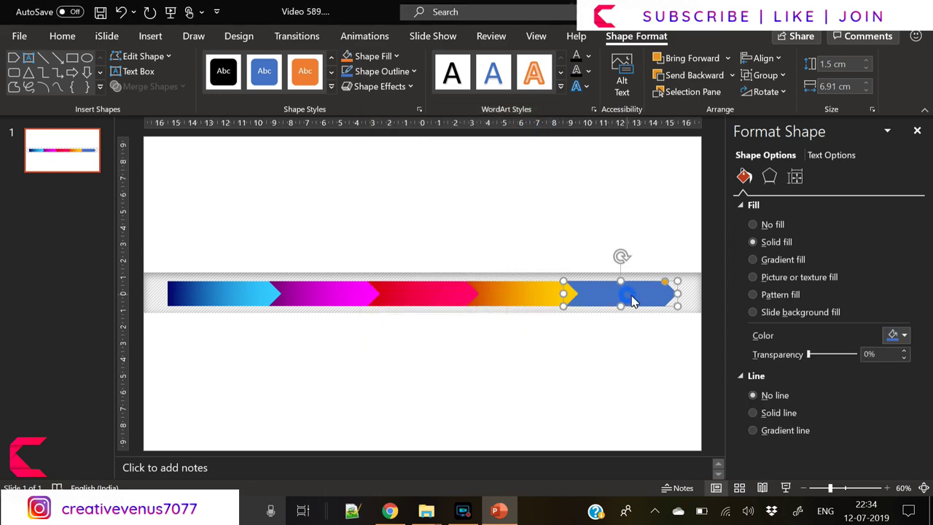
left_click(782, 260)
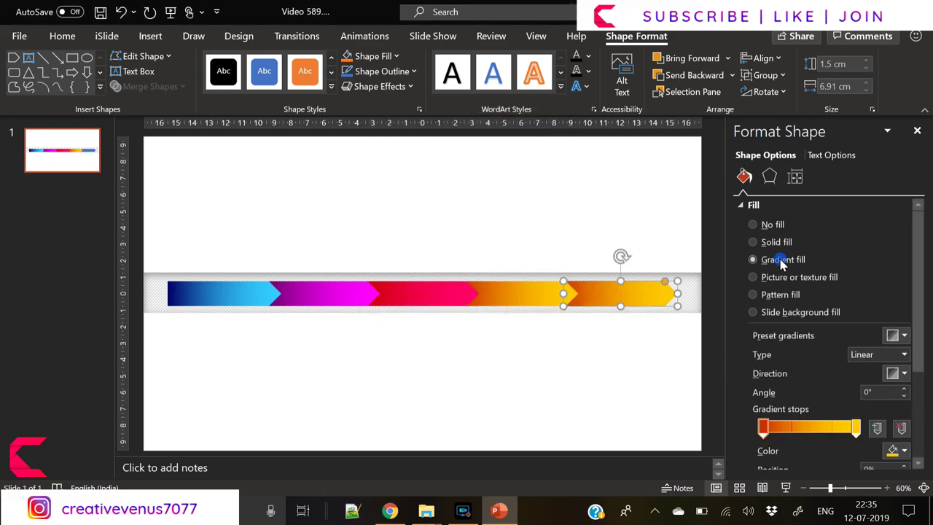
left_click(904, 451)
left_click(851, 416)
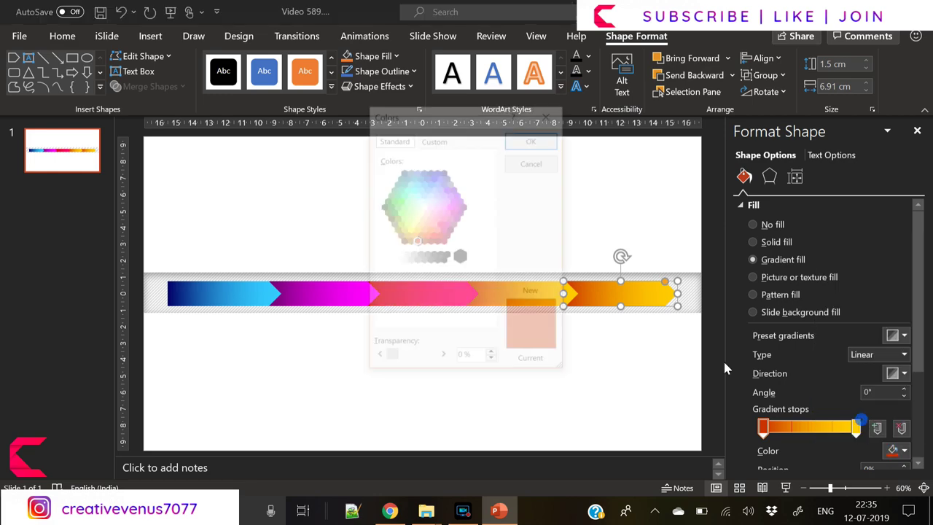
left_click(382, 209)
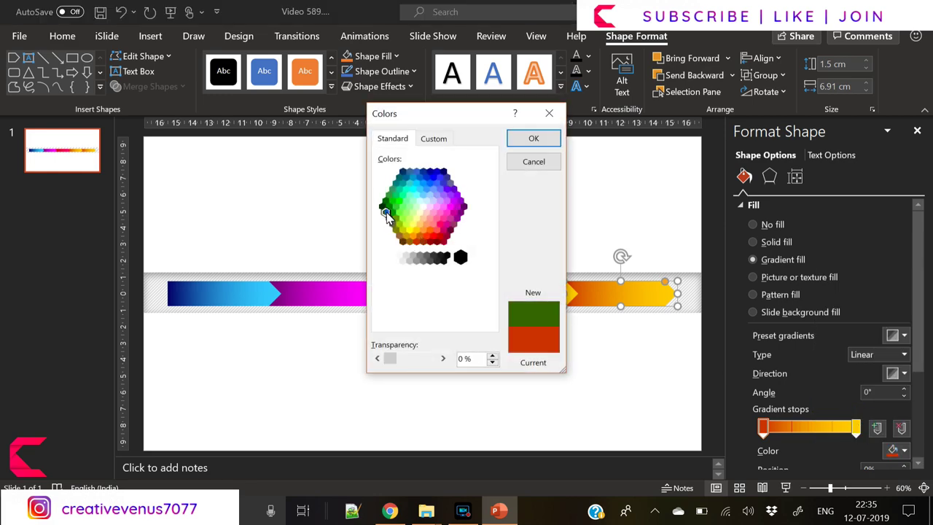
left_click(534, 139)
left_click(904, 450)
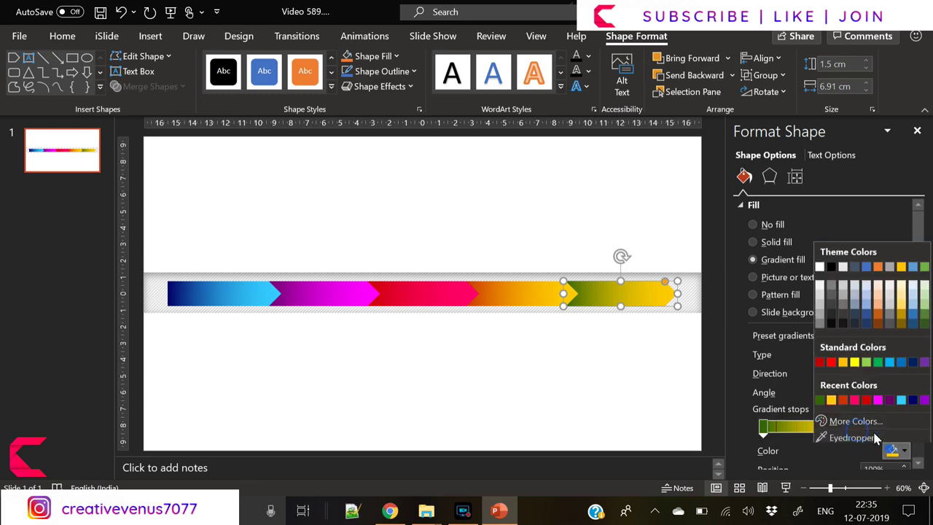
left_click(859, 418)
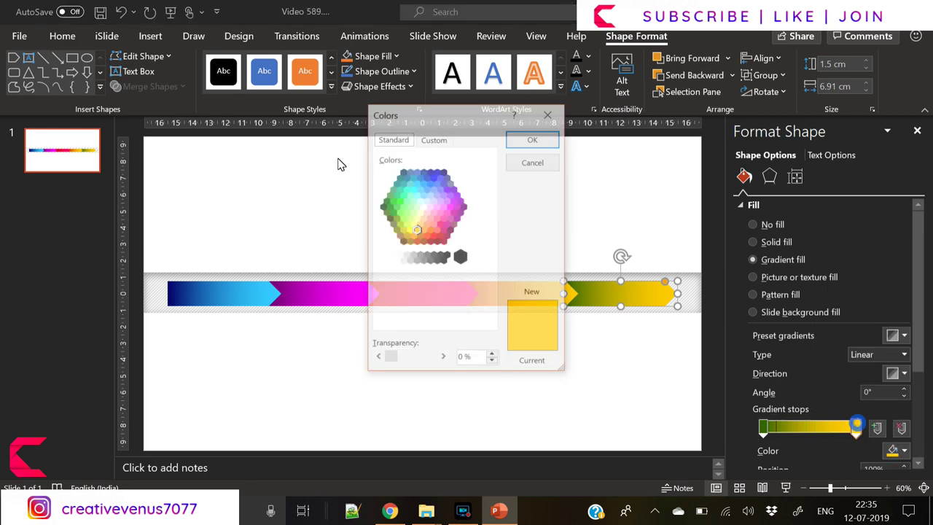
left_click(410, 188)
left_click(533, 139)
left_click(576, 364)
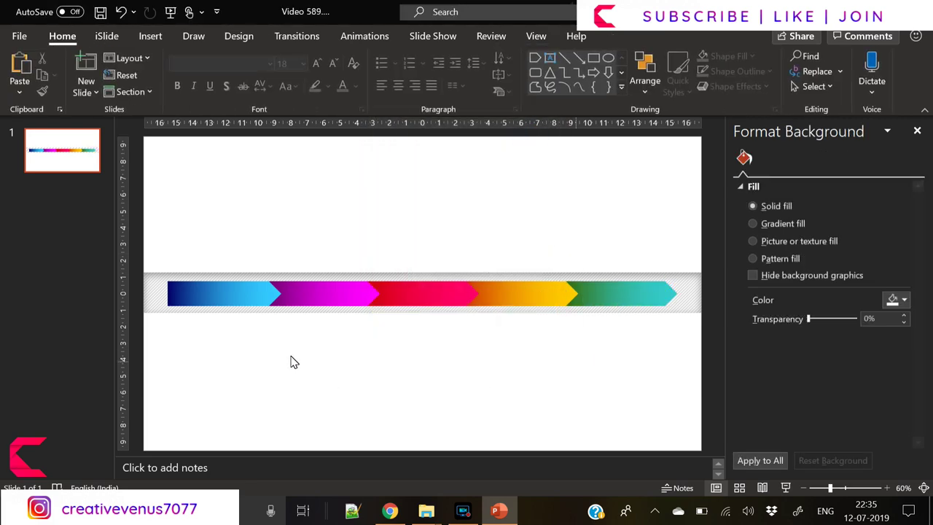
Draw a small oval circle below the arrow row with no outline
left_click(150, 36)
left_click(225, 80)
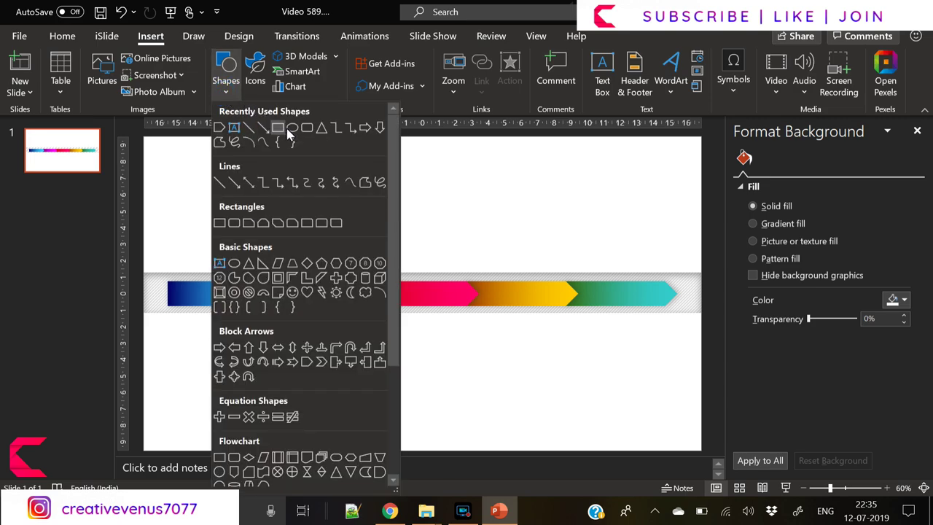
left_click(292, 128)
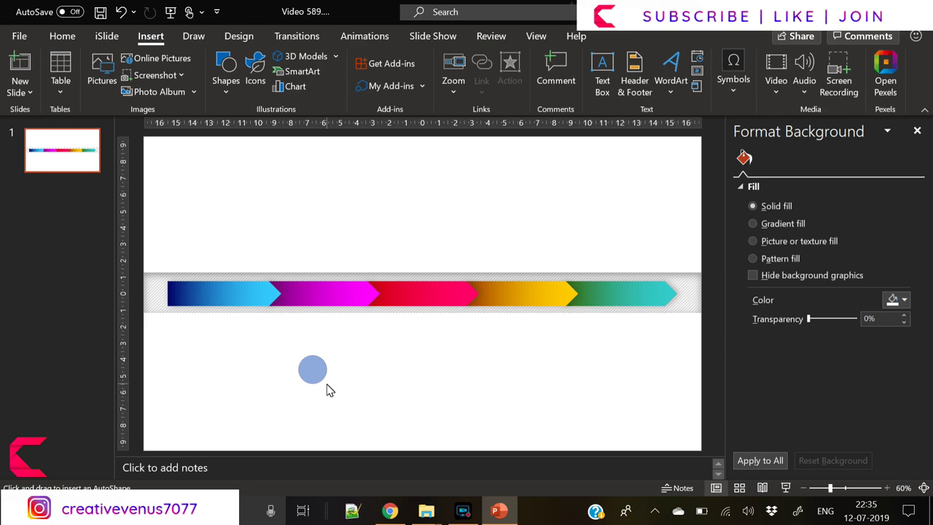
left_click_drag(329, 390, 332, 392)
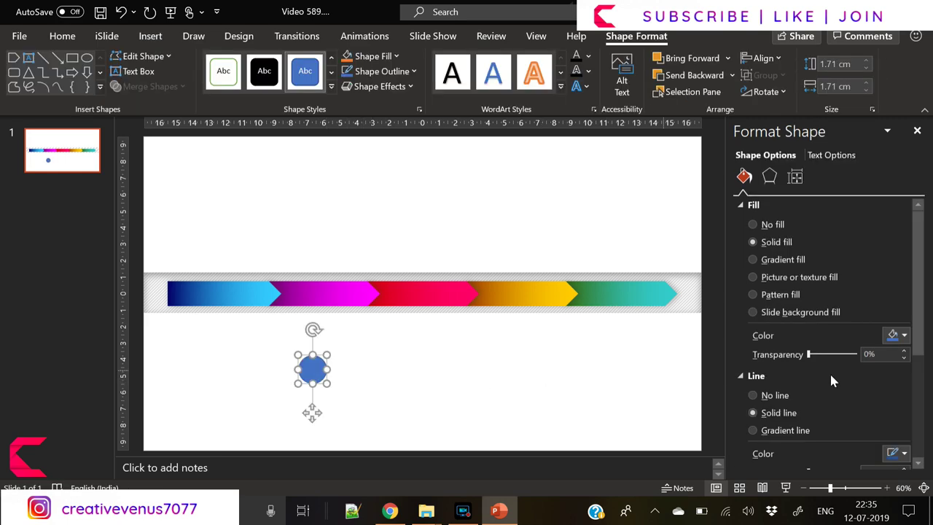
left_click(773, 395)
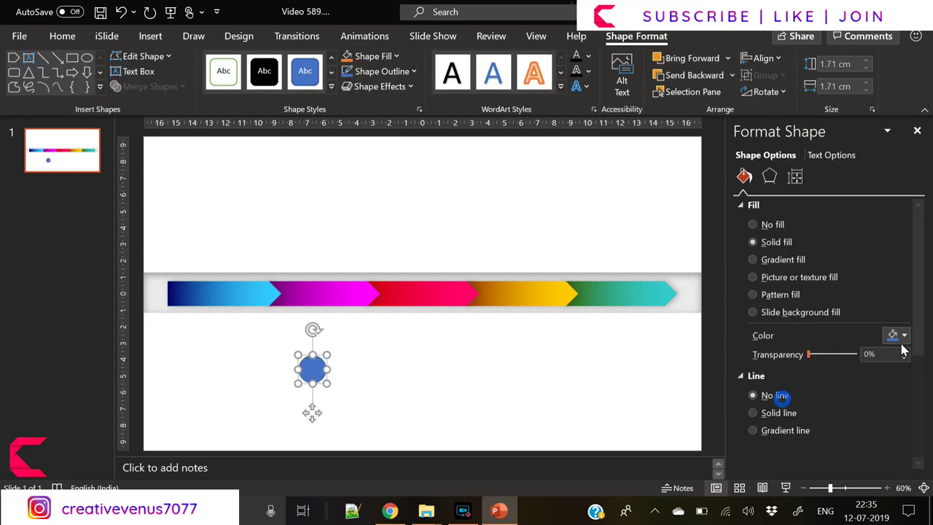
Give the circle a gradient fill with both stops set to white
left_click(782, 263)
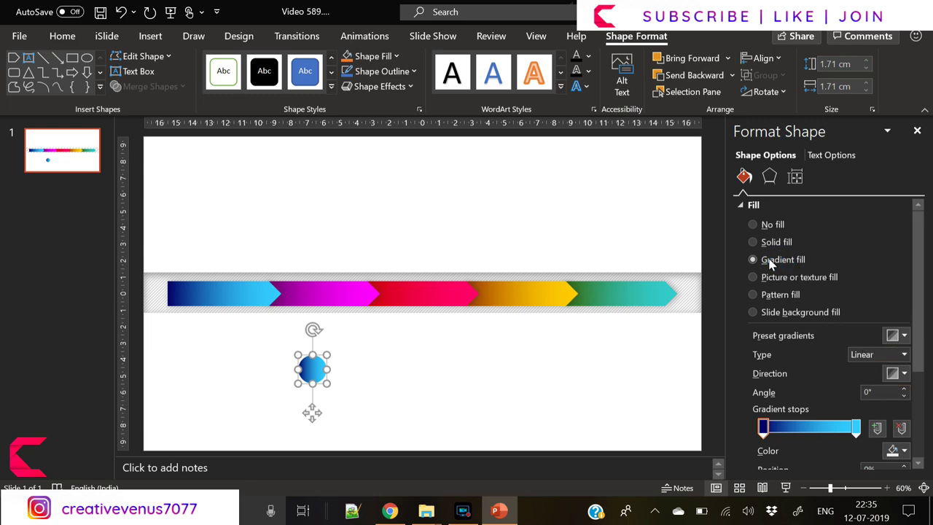
left_click(894, 450)
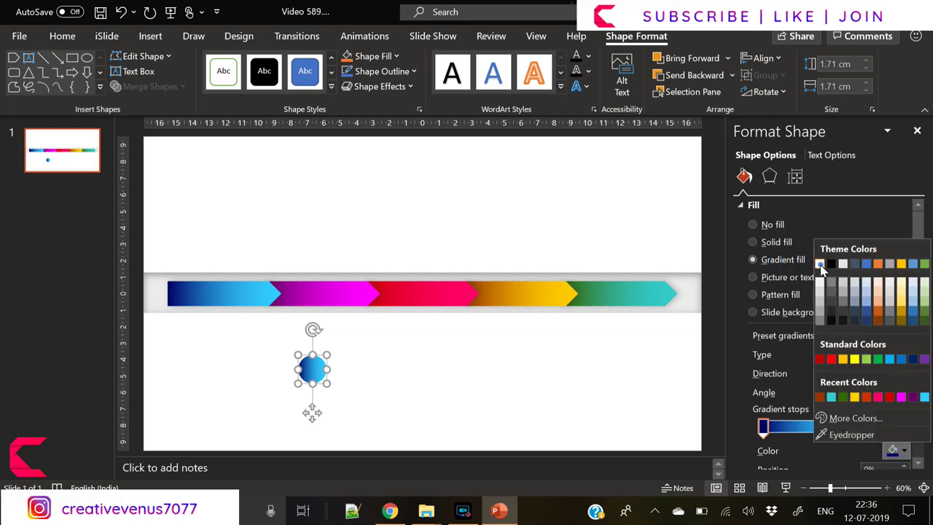
left_click(820, 264)
left_click(892, 449)
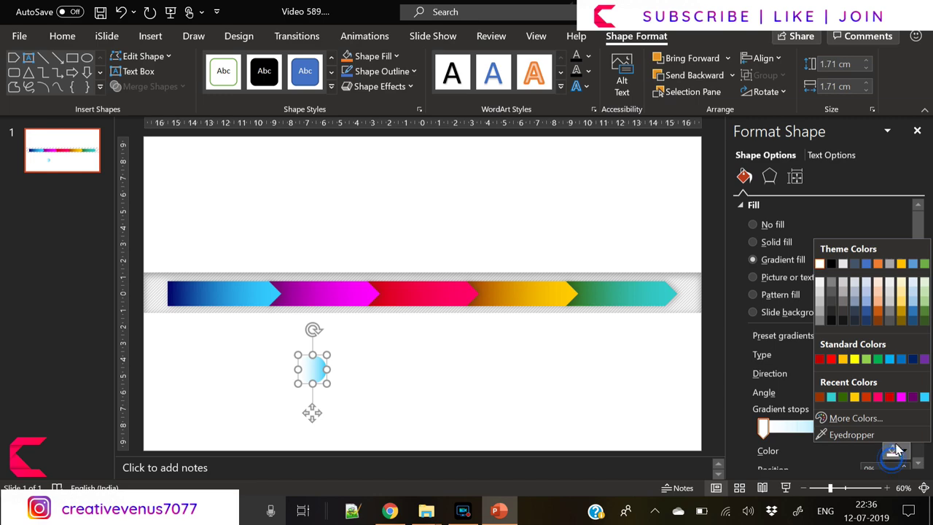
left_click(846, 461)
left_click(856, 429)
left_click(892, 450)
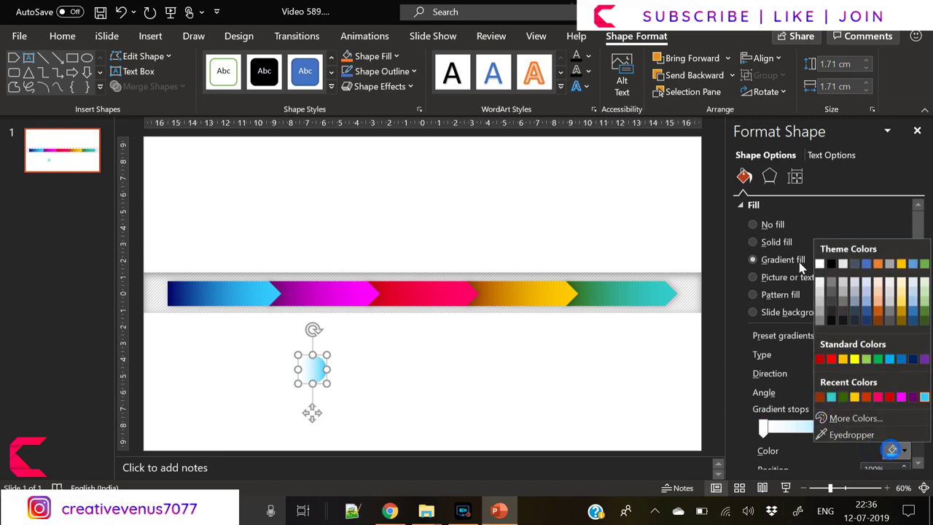
left_click(821, 281)
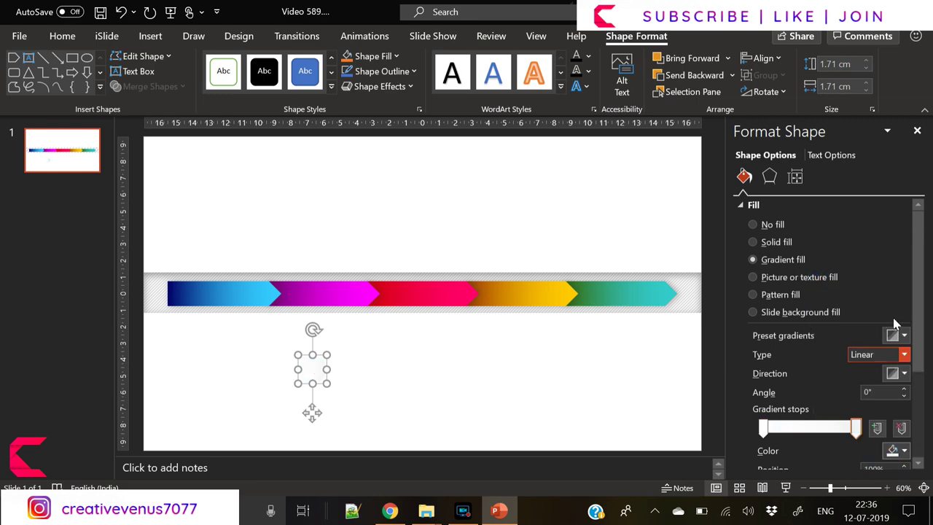
left_click(769, 176)
left_click(897, 223)
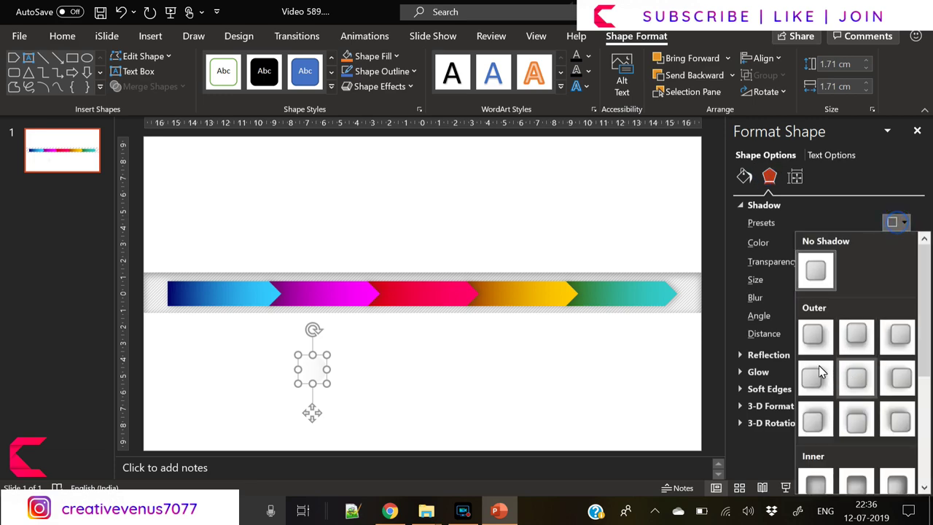
Give the white circle an outer shadow with 23 pt blur and a 45° gradient direction
left_click(813, 334)
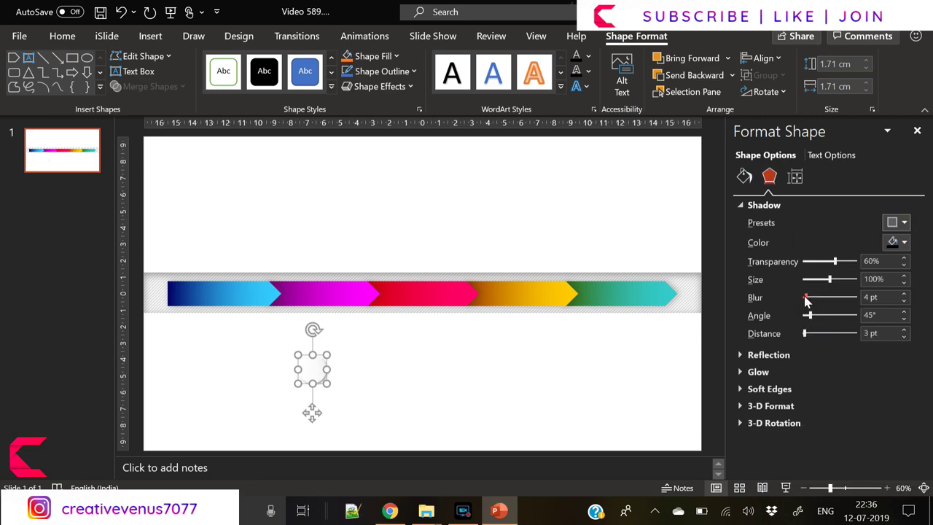
left_click_drag(807, 299, 817, 303)
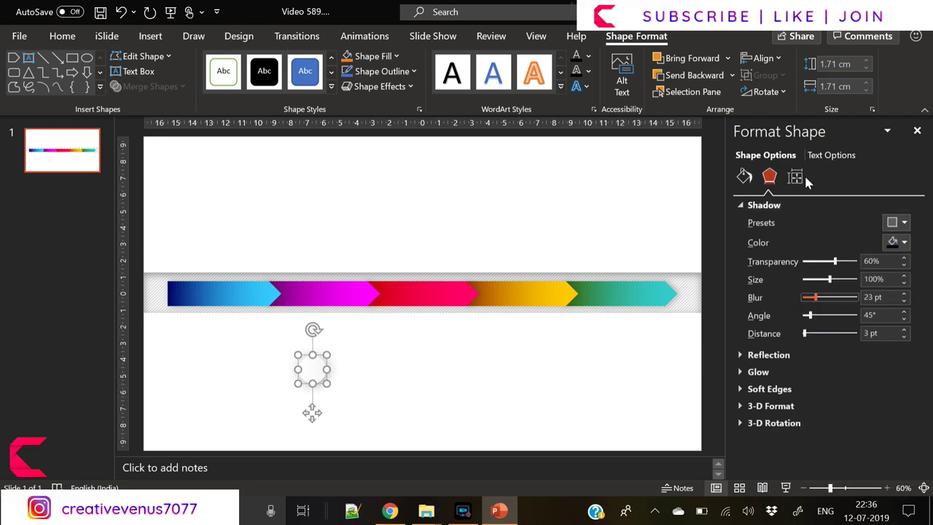
left_click(744, 175)
left_click(904, 373)
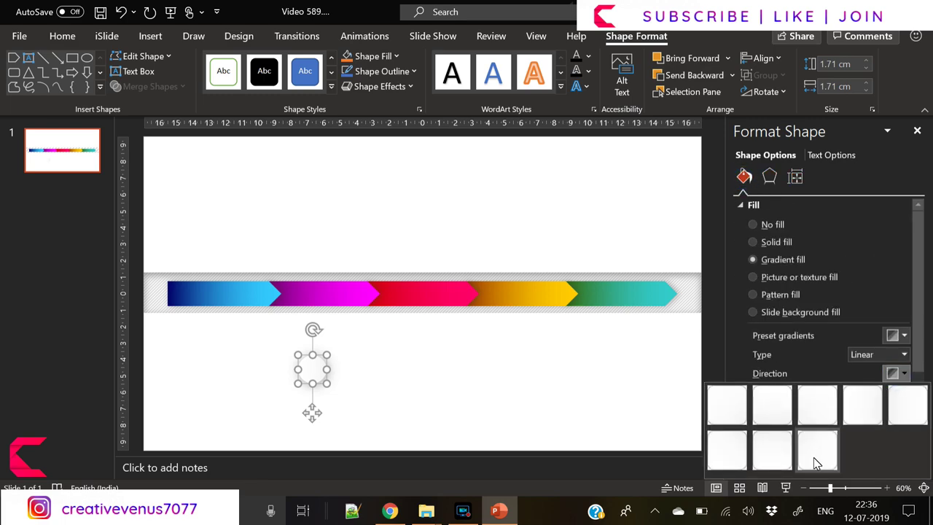
left_click(730, 409)
Change the white circle's shadow colour to dark blue
left_click(538, 415)
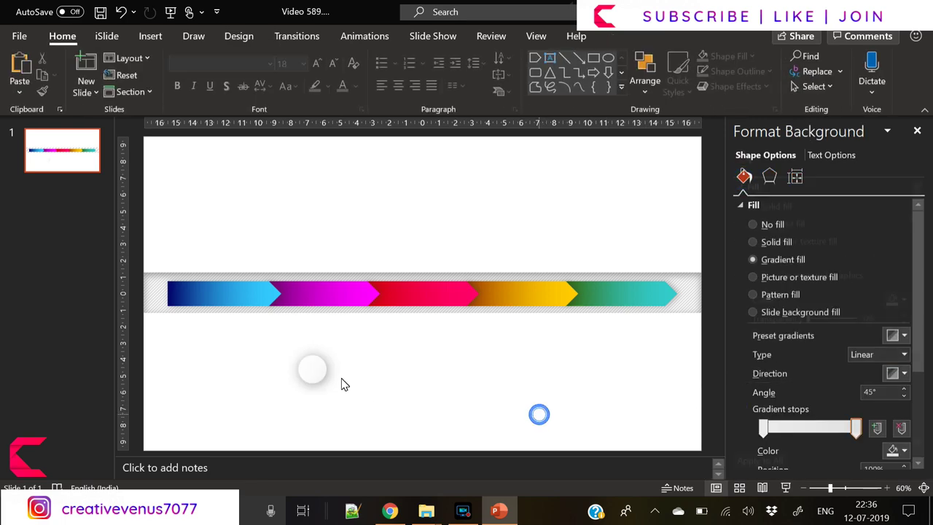
left_click(312, 370)
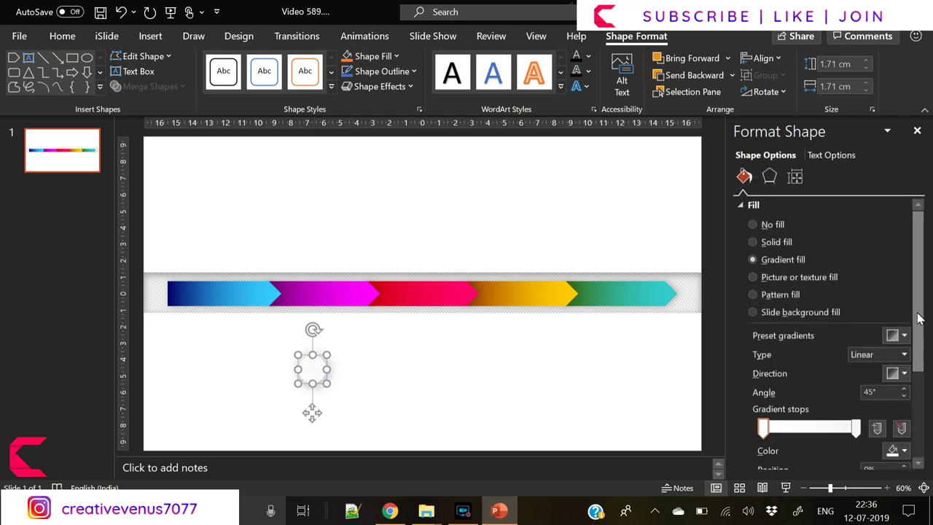
left_click(770, 176)
left_click(903, 242)
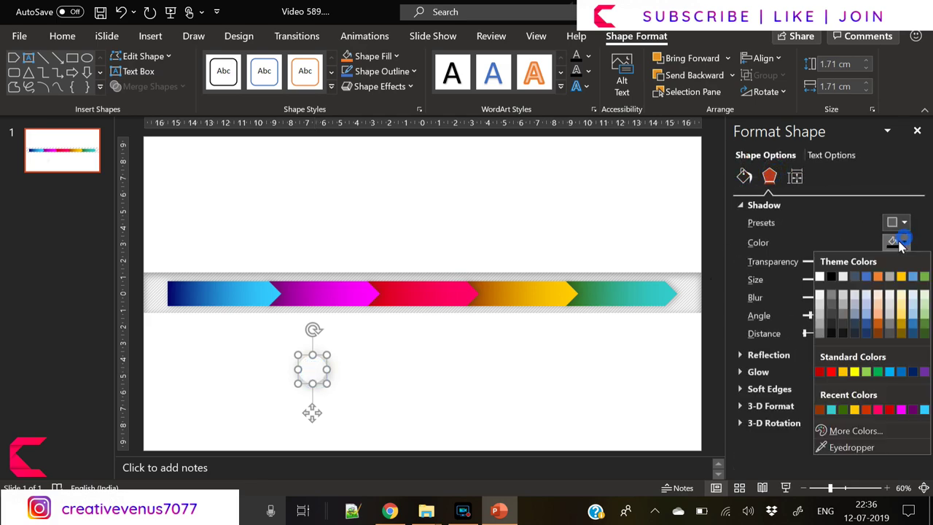
left_click(831, 315)
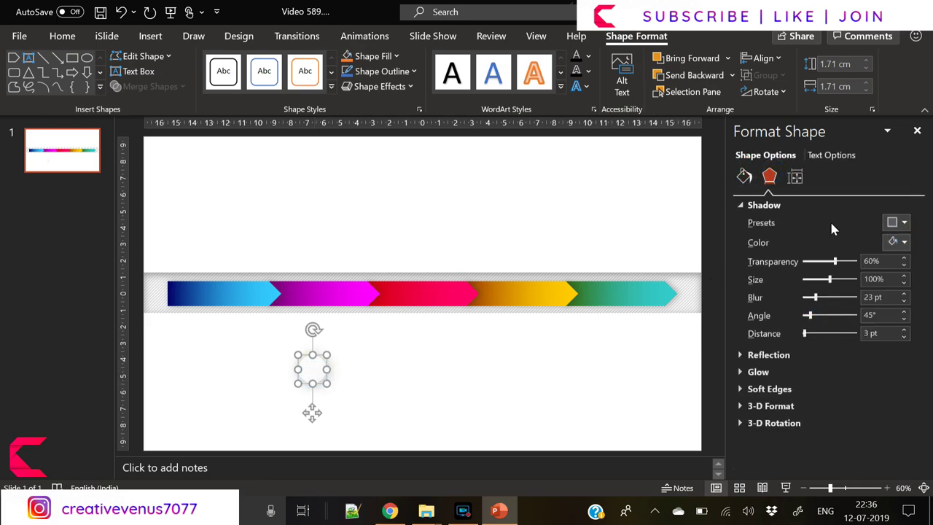
left_click(744, 177)
scroll(824, 408, "down", 3)
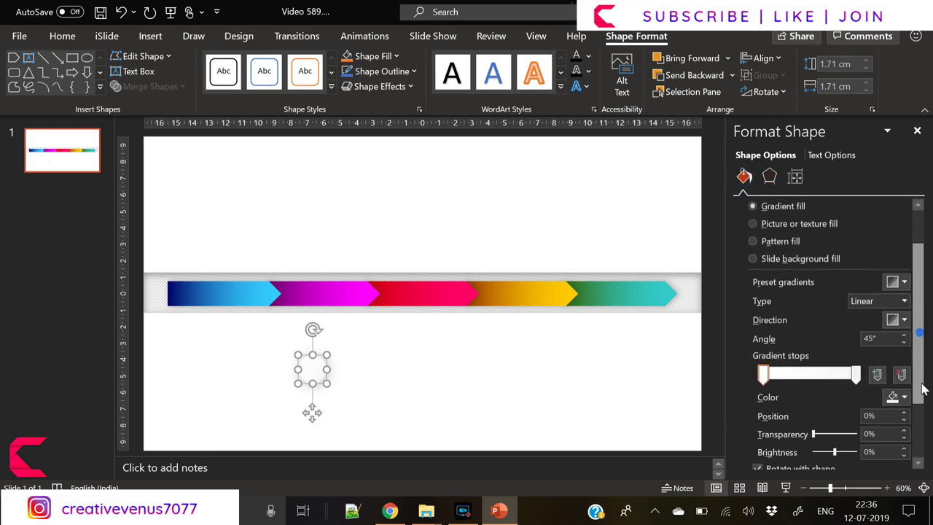
left_click_drag(917, 376, 918, 403)
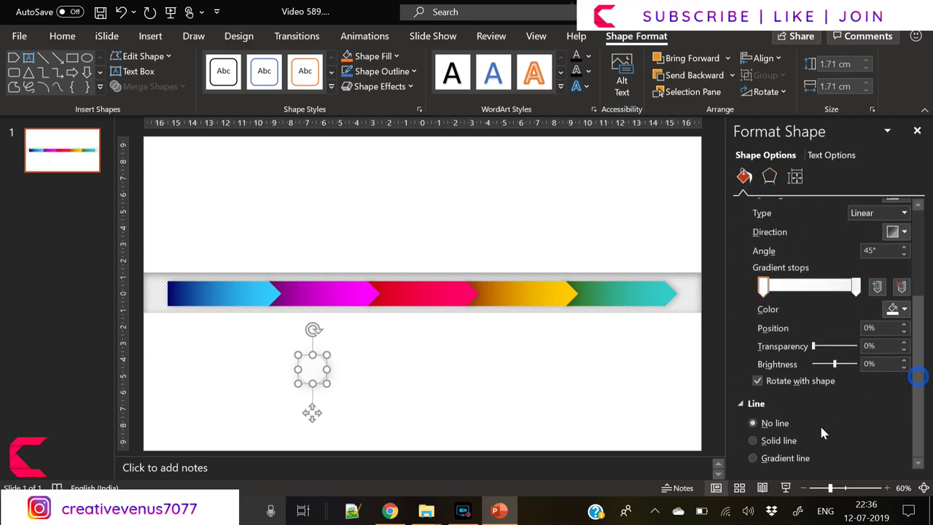
Give the small circle a gradient outline and delete three extra gradient stops
left_click(421, 414)
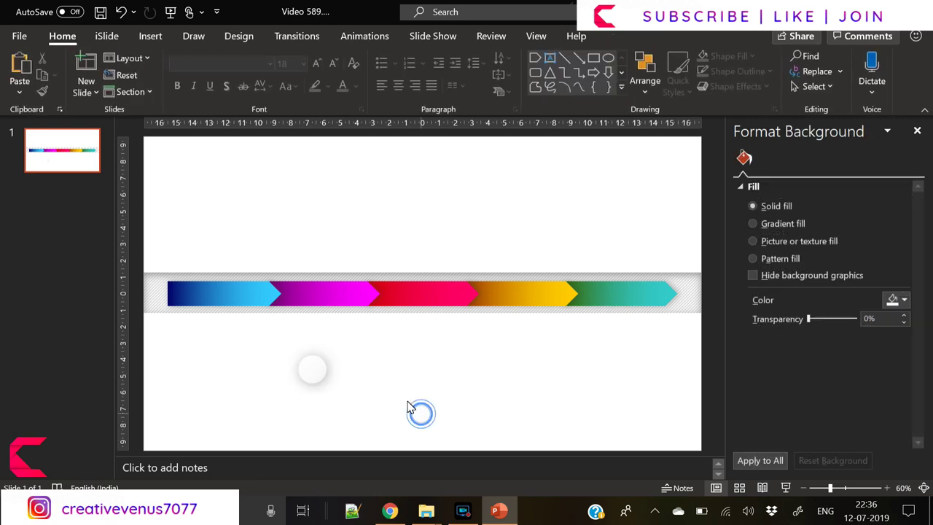
left_click(318, 376)
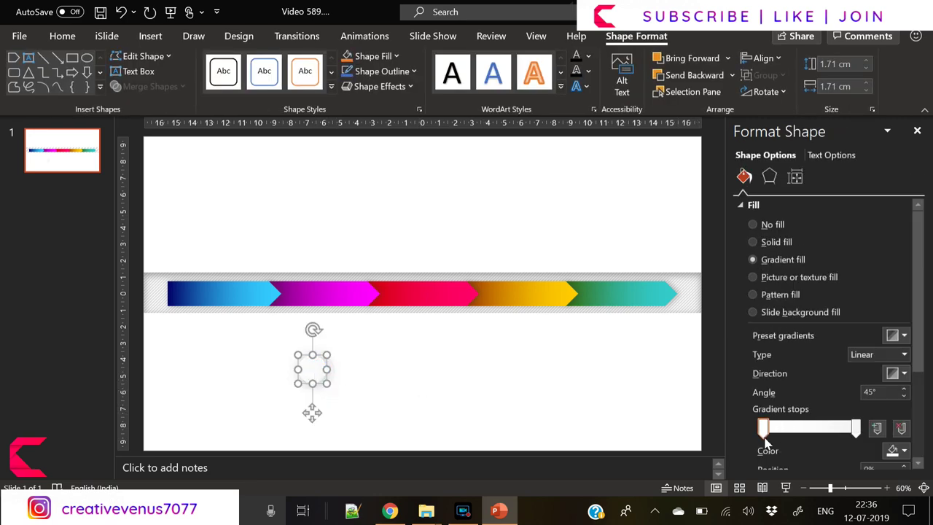
scroll(764, 441, "down", 3)
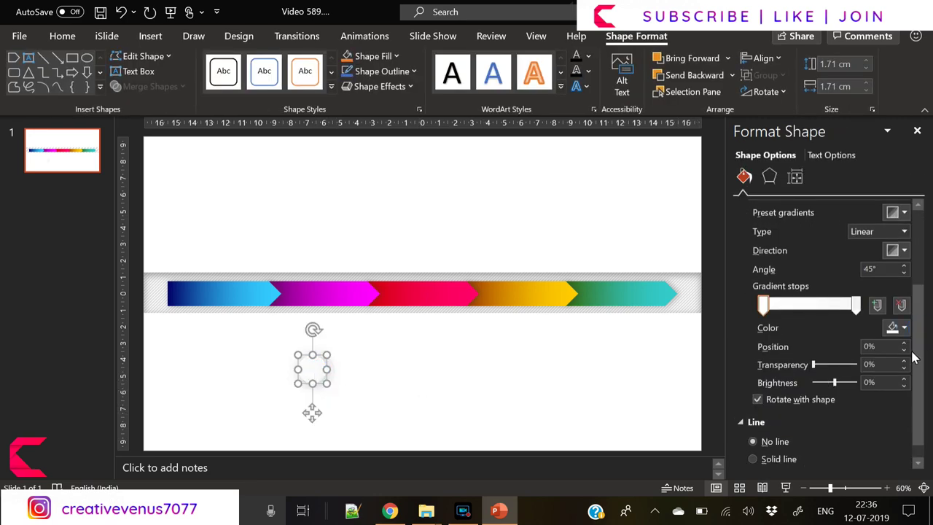
scroll(913, 358, "down", 1)
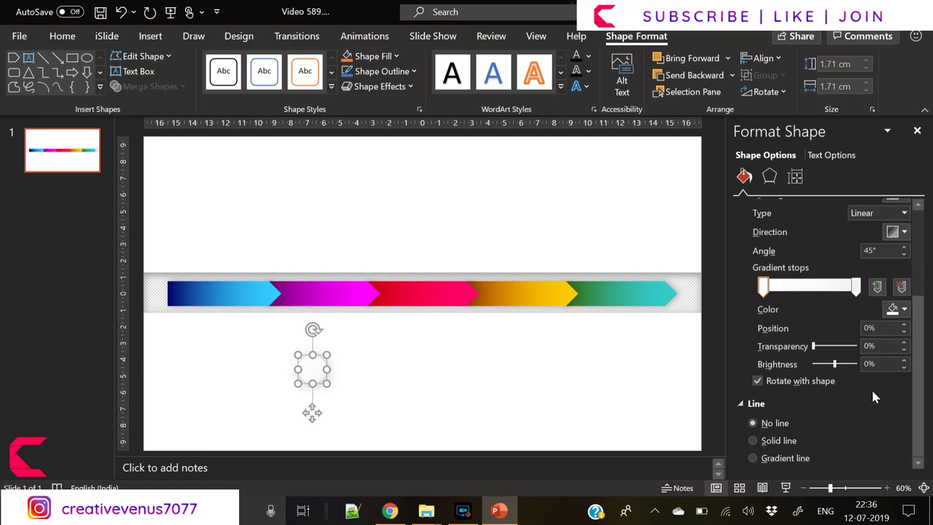
left_click(781, 462)
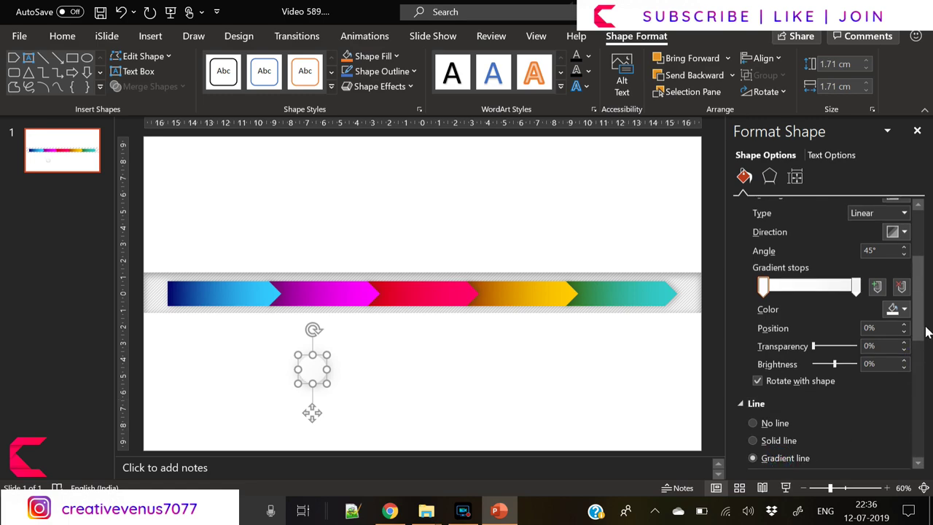
scroll(907, 313, "down", 1)
left_click(903, 271)
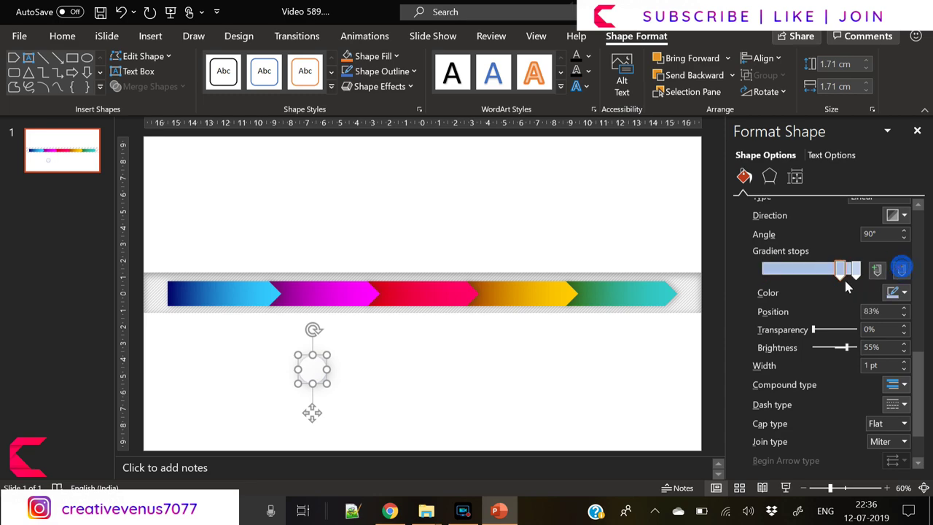
left_click(903, 271)
left_click(903, 271)
Set the outline's first gradient stop to white and the end stop to darker grey
left_click(904, 294)
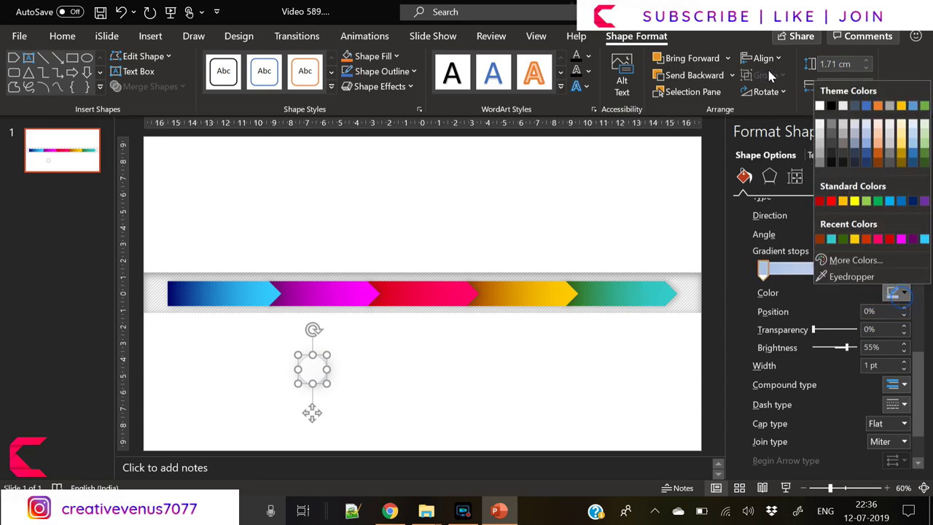
left_click(821, 107)
left_click(867, 270)
left_click(904, 292)
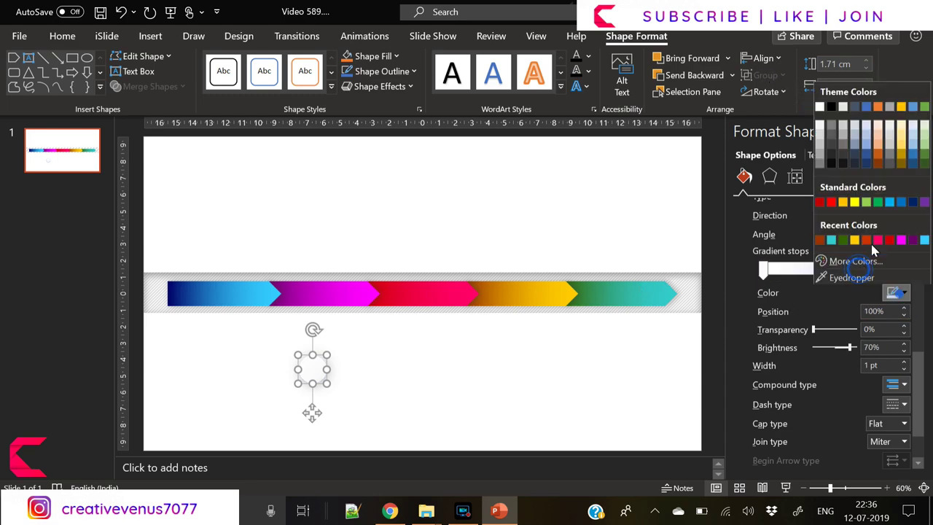
left_click(820, 142)
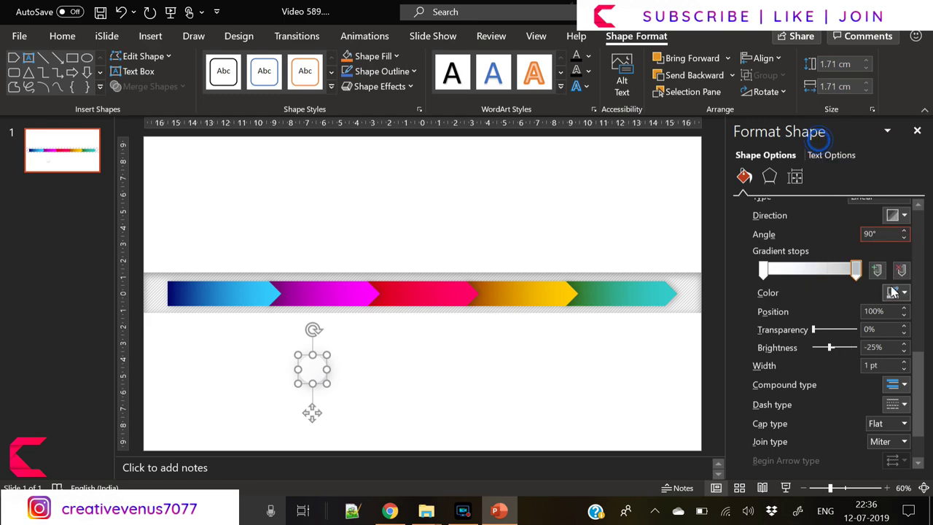
Widen the outline to 1.75 pt and make its gradient run diagonally
left_click(906, 363)
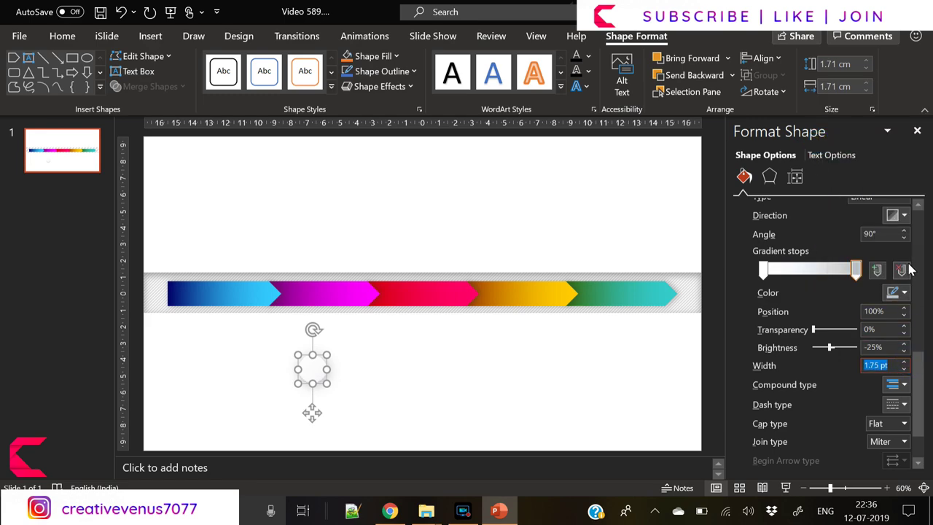
left_click(897, 220)
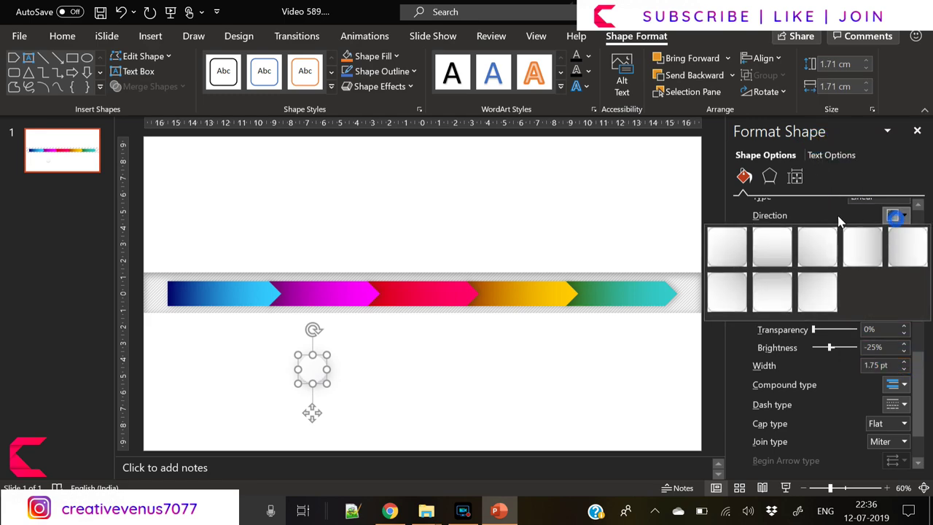
left_click(832, 302)
left_click(551, 388)
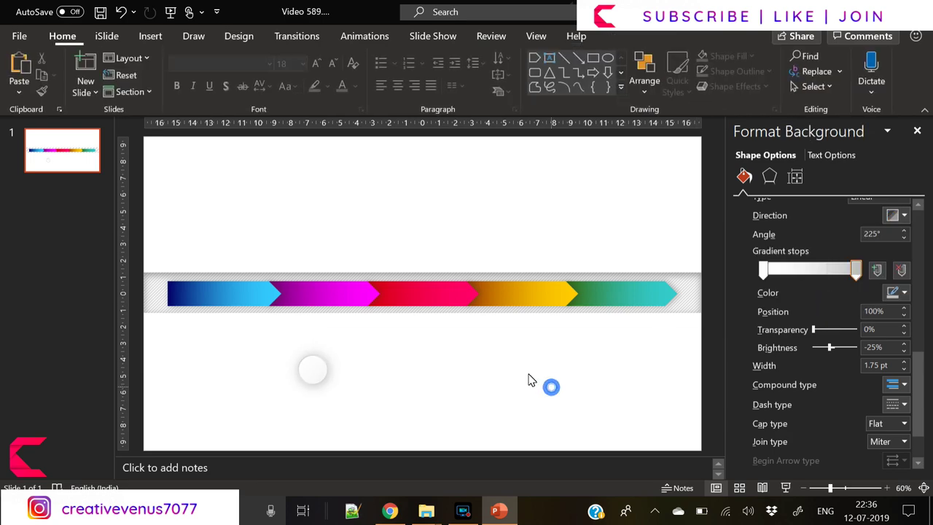
left_click(319, 372)
Set the white circle on the blue arrow and place pasted copies on the magenta, red and green arrows
left_click_drag(314, 417, 258, 345)
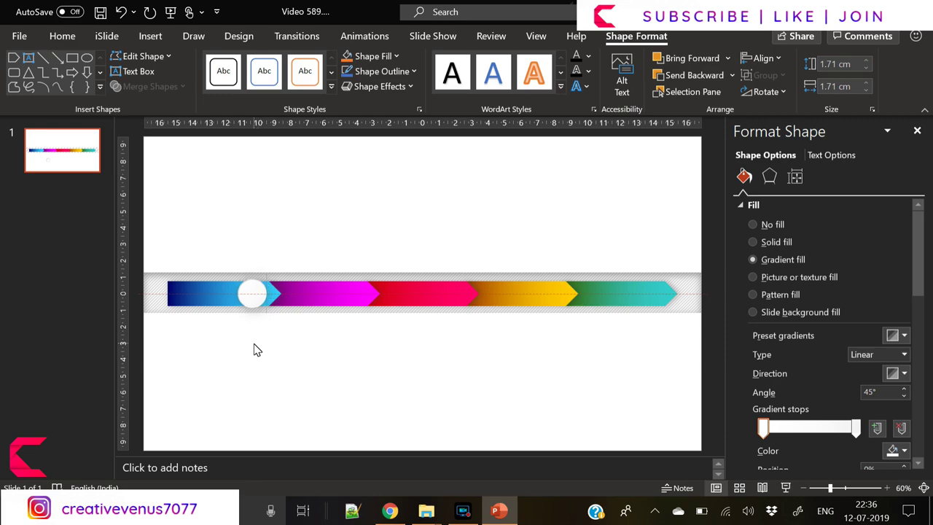
left_click_drag(254, 350, 253, 350)
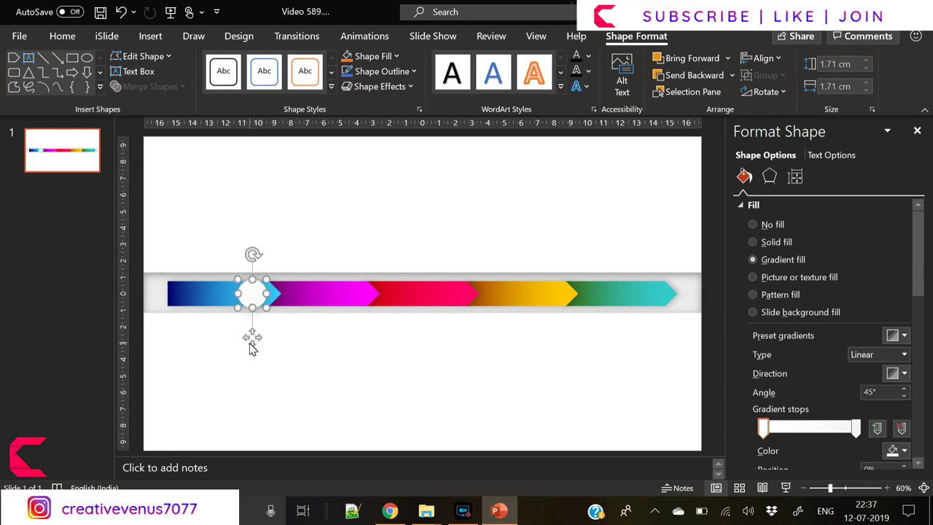
key("ctrl+c")
key("ctrl+v")
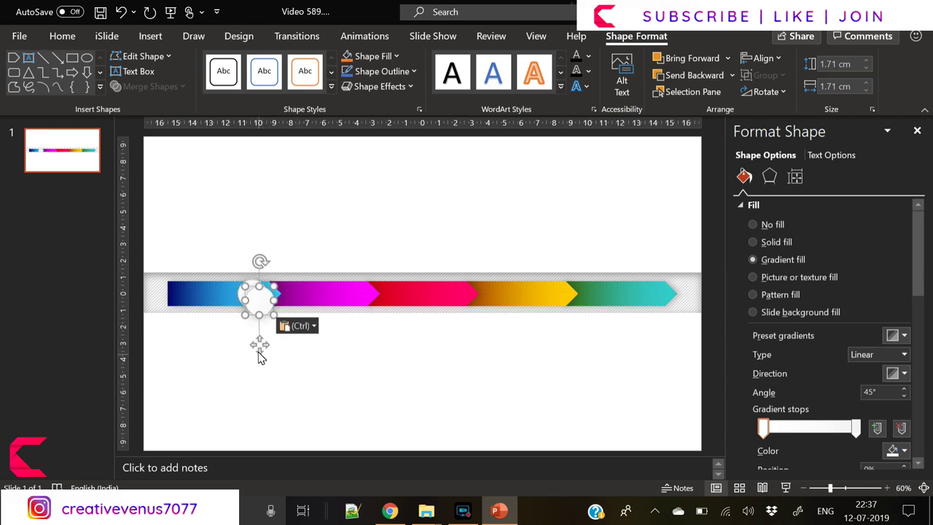
mouse_move(250, 349)
left_mouse_down()
mouse_move(475, 342)
mouse_move(452, 341)
left_mouse_up()
key("ctrl+v")
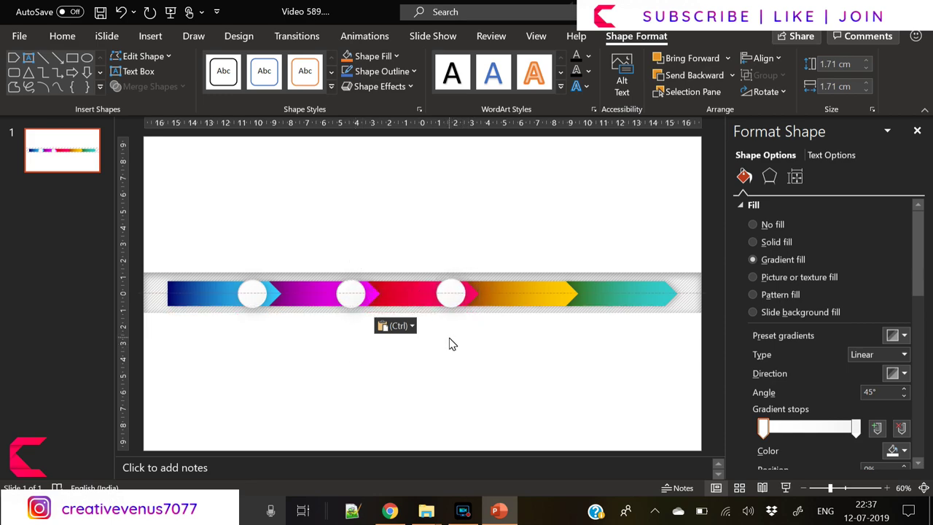
left_click_drag(452, 344, 654, 347)
key("ctrl+v")
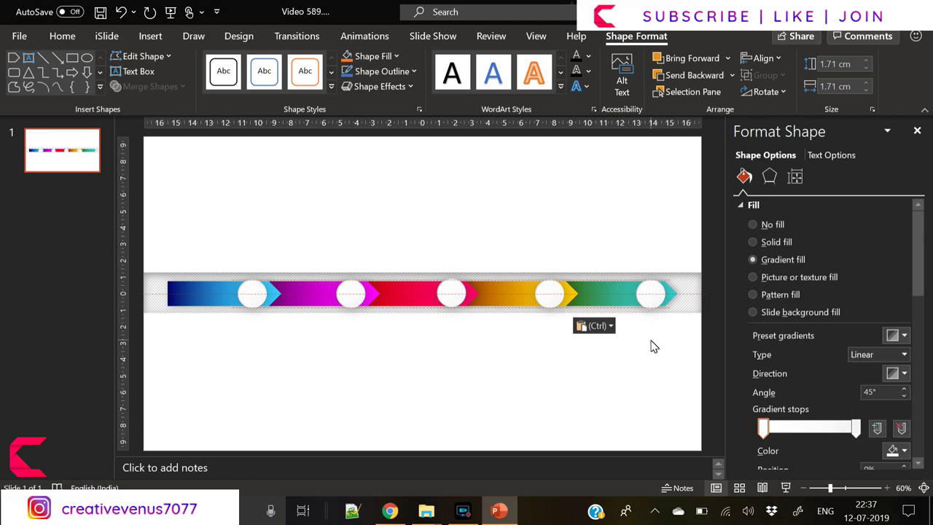
left_click_drag(652, 346, 653, 347)
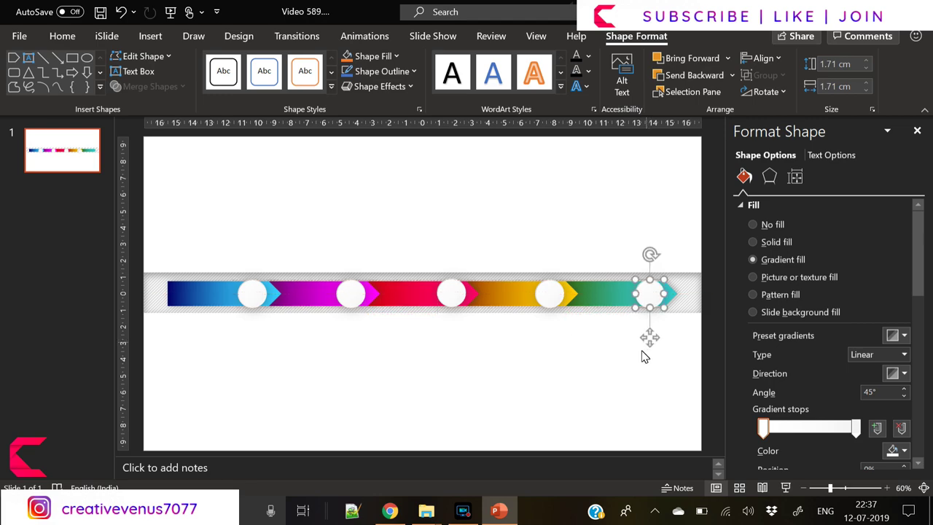
left_click(572, 398)
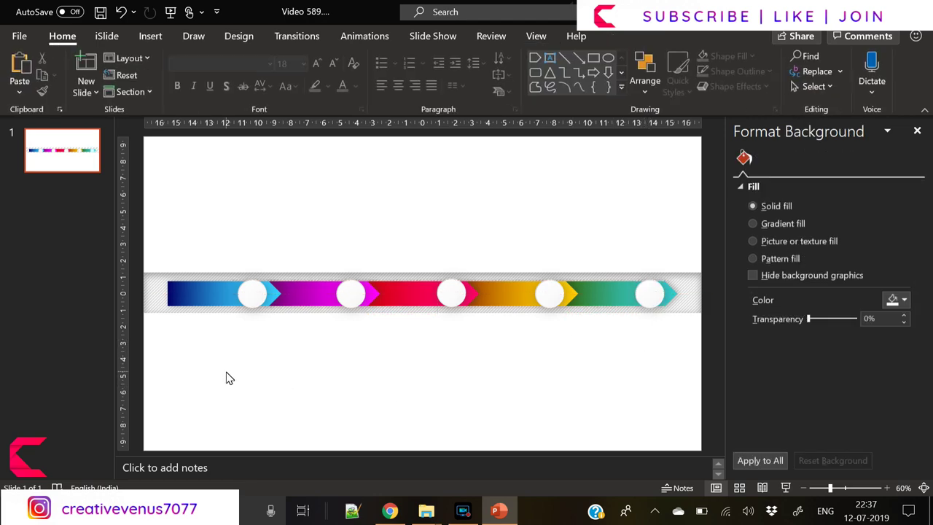
Select all five white circles, from the green arrow back to the blue one
left_click_drag(215, 378, 674, 252)
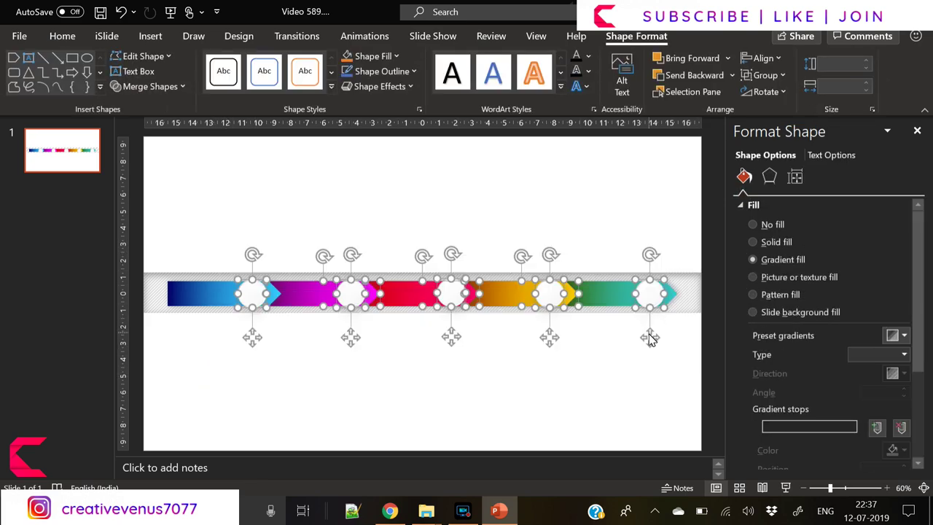
left_click_drag(651, 337, 608, 343)
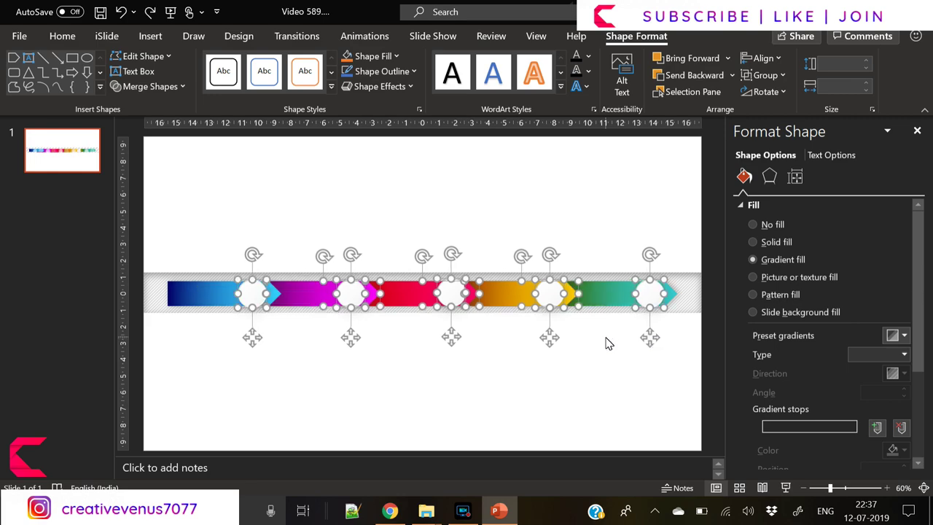
left_click(536, 409)
left_click(650, 293)
left_click(551, 295, "shift")
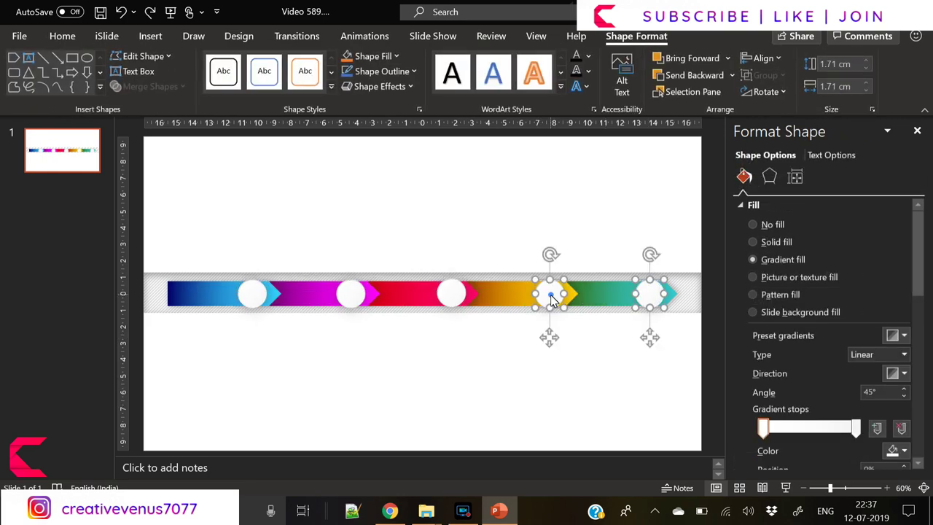
left_click(456, 298, "shift")
left_click(352, 299, "shift")
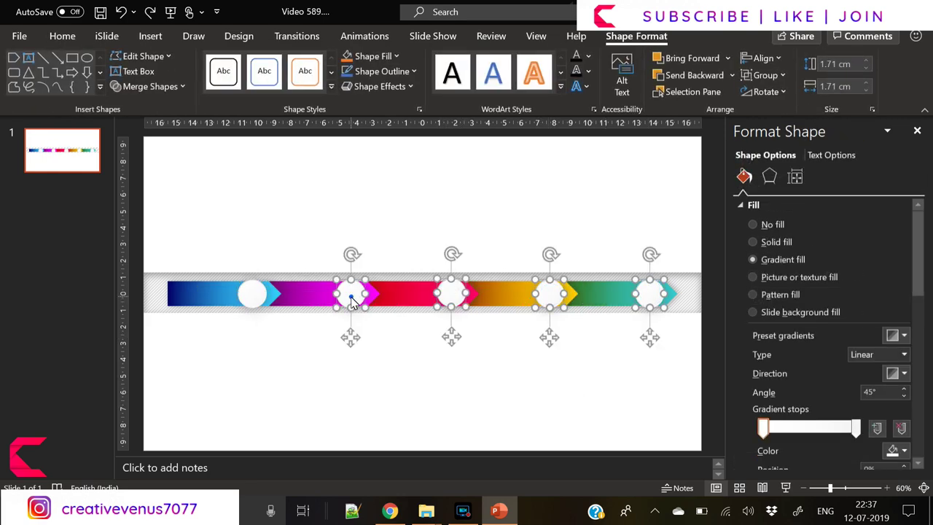
left_click(248, 302, "shift")
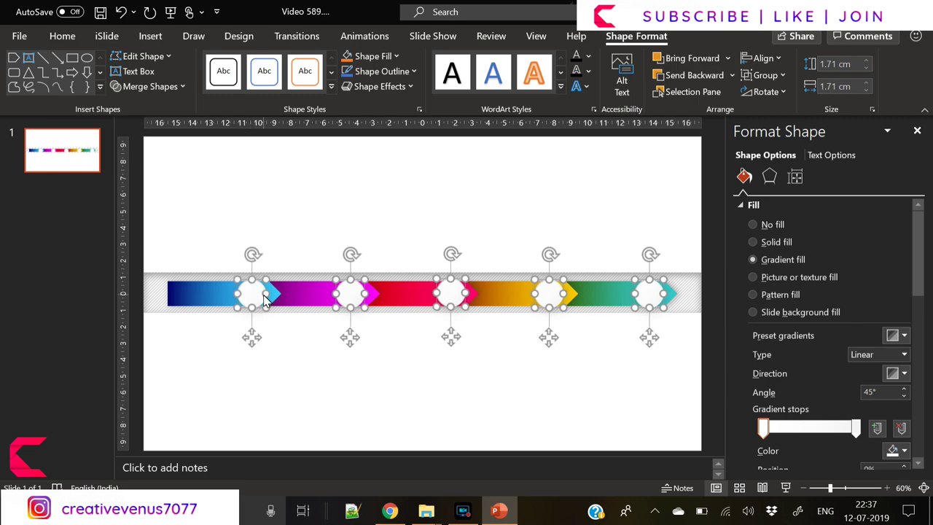
Nudge the five circles into place and distribute them horizontally
key("Left")
key("Left")
key("Left")
key("Left")
key("Left")
key("Left")
key("Left")
key("Left")
key("Left")
key("Left")
key("Left")
key("Left")
key("Left")
key("Left")
key("Left")
key("Left")
key("Left")
key("Left")
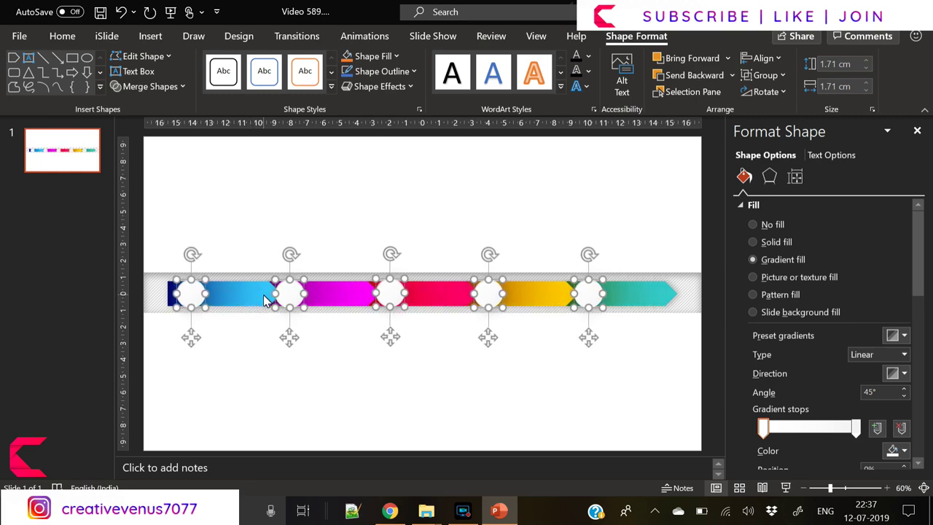
key("Right")
key("Right")
key("Right")
key("Right")
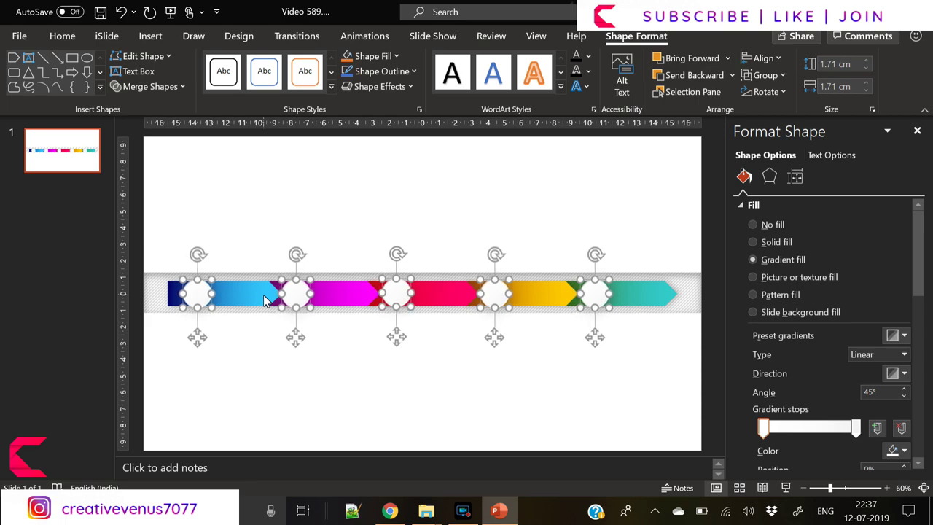
left_click(762, 58)
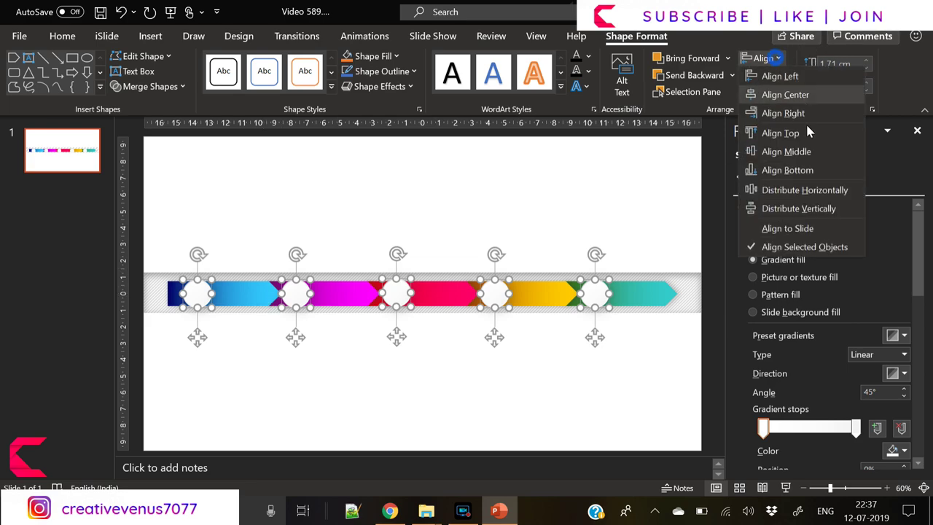
left_click(819, 196)
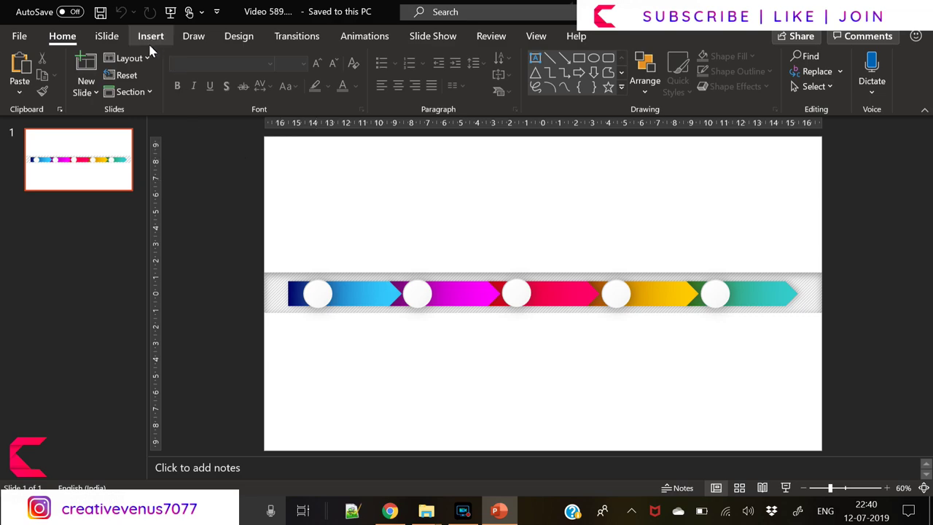
Draw a thin rectangle bar above the blue arrow
left_click(148, 38)
left_click(223, 96)
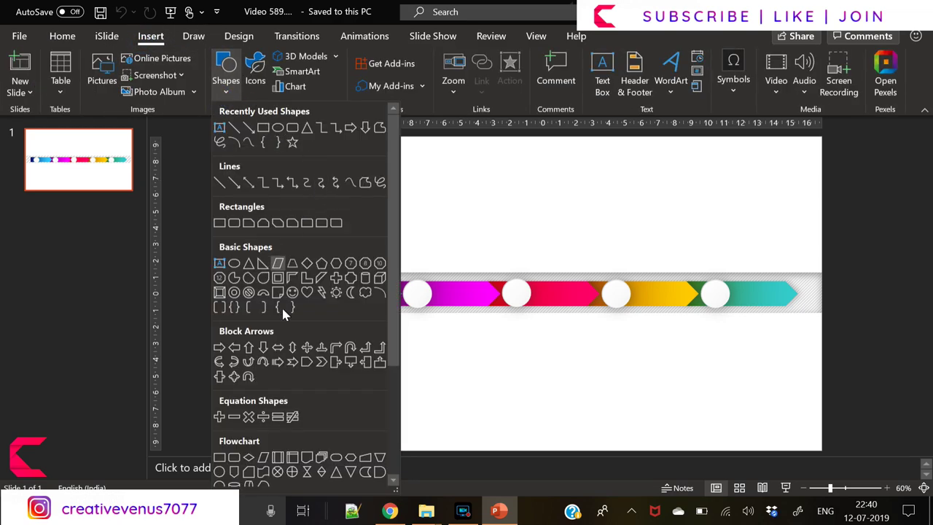
left_click(292, 129)
left_click_drag(305, 211, 308, 243)
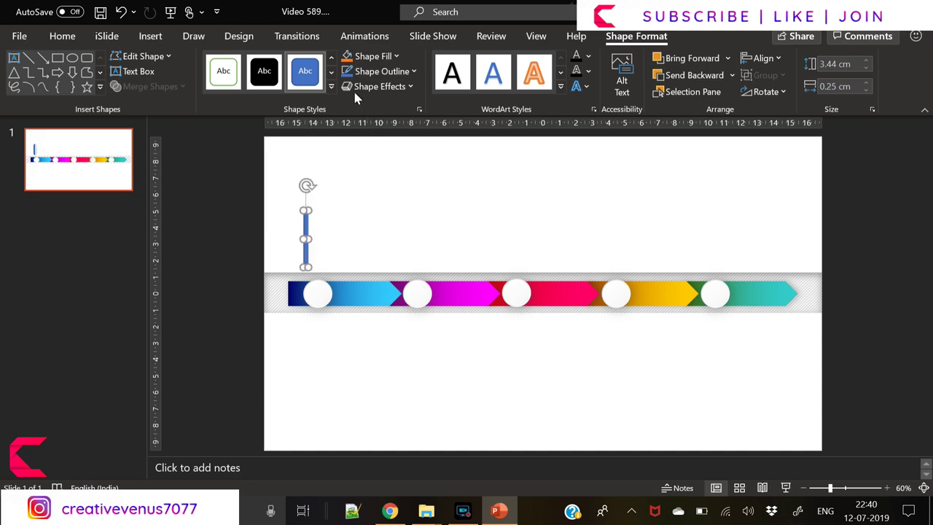
Remove the bar's outline and Format Paint the blue arrow's gradient onto it
left_click(401, 87)
left_click(404, 73)
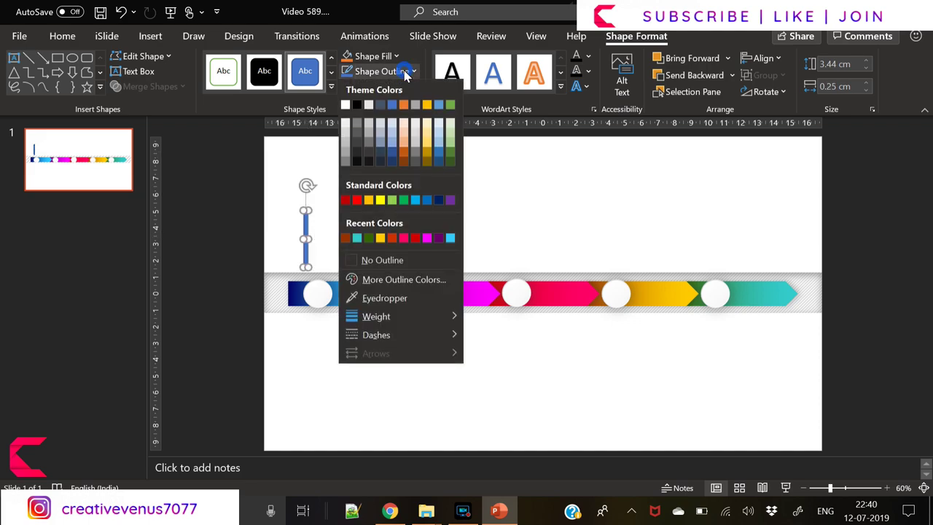
left_click(387, 261)
left_click(350, 299)
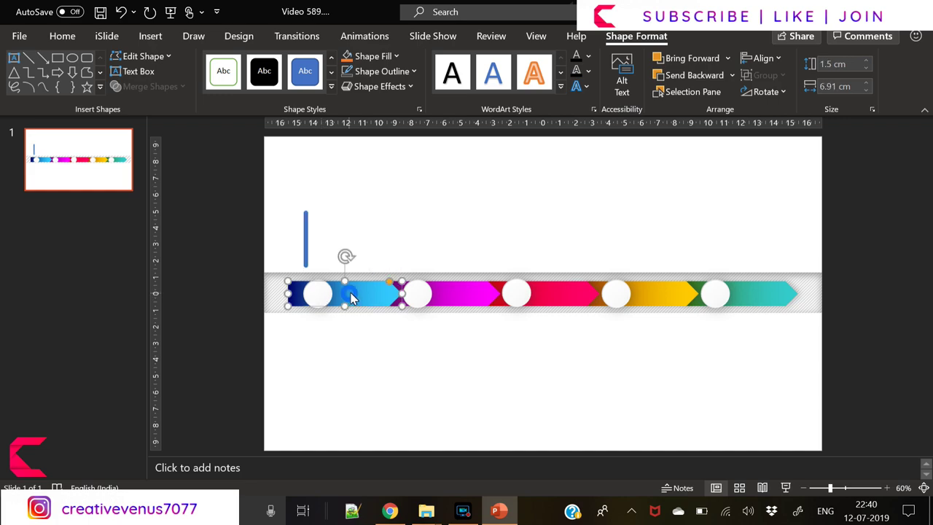
left_click(62, 35)
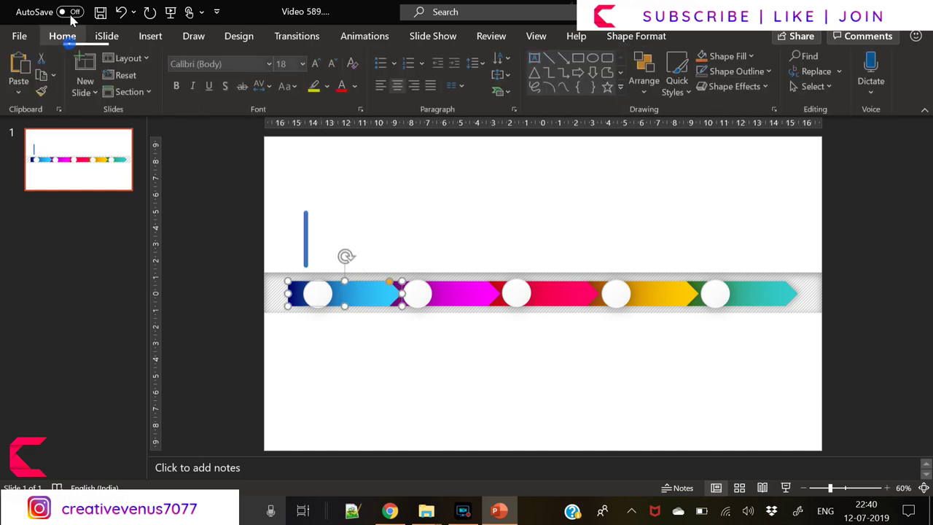
left_click(305, 245)
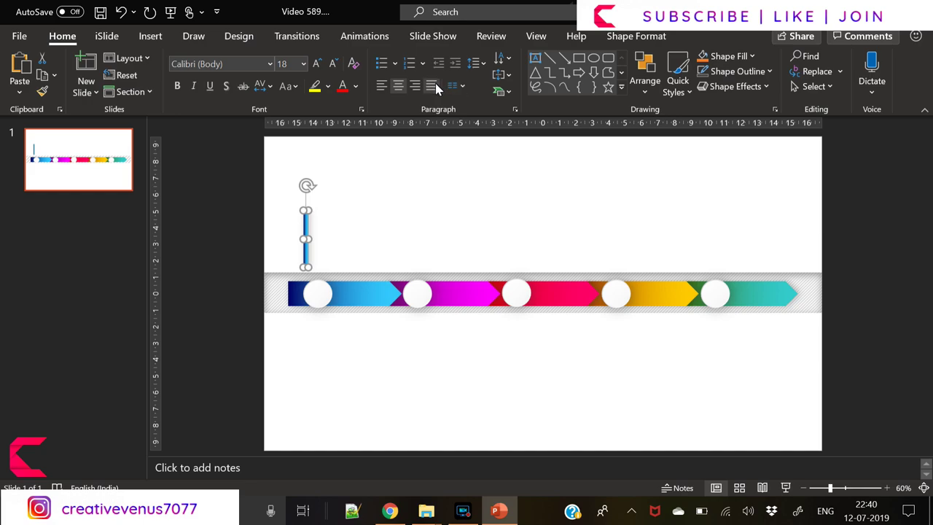
Remove the thin bar's shadow
left_click(637, 36)
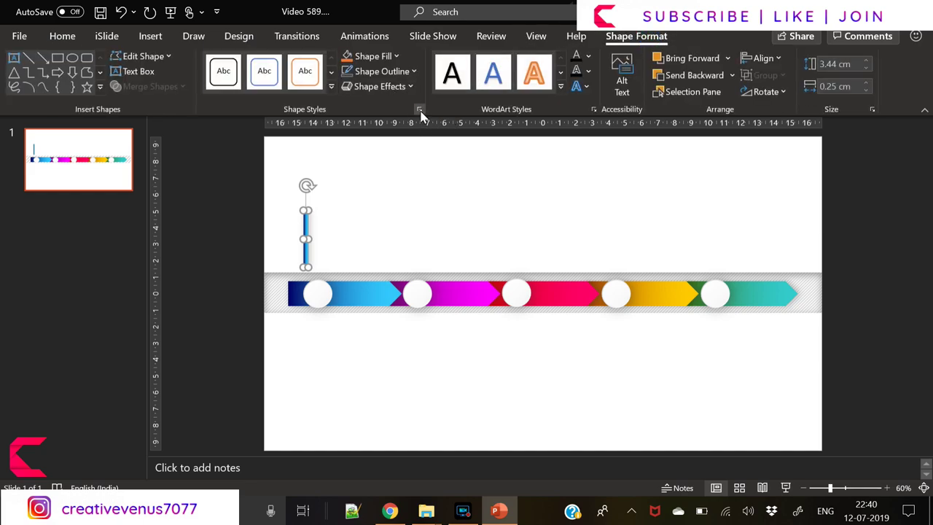
left_click(769, 175)
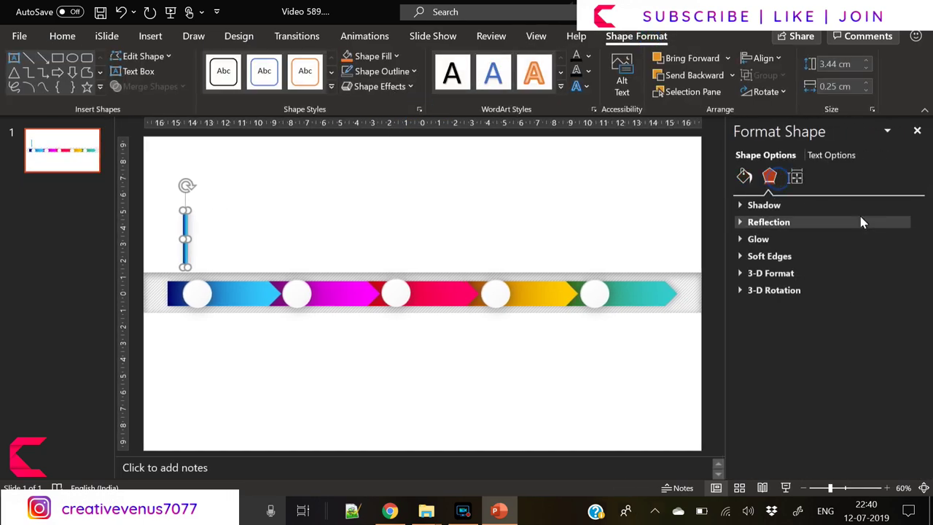
left_click(788, 205)
left_click(895, 222)
left_click(816, 275)
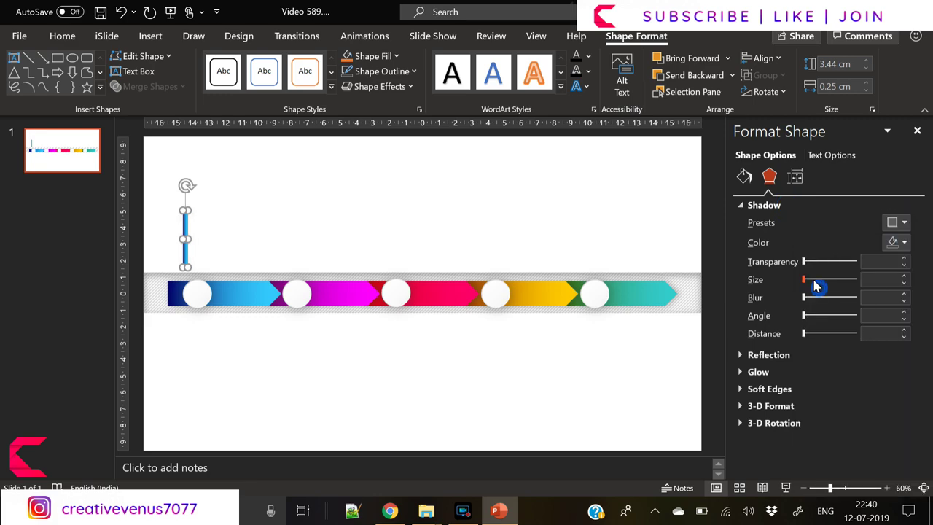
Set the bar's gradient direction to linear vertical
left_click(744, 176)
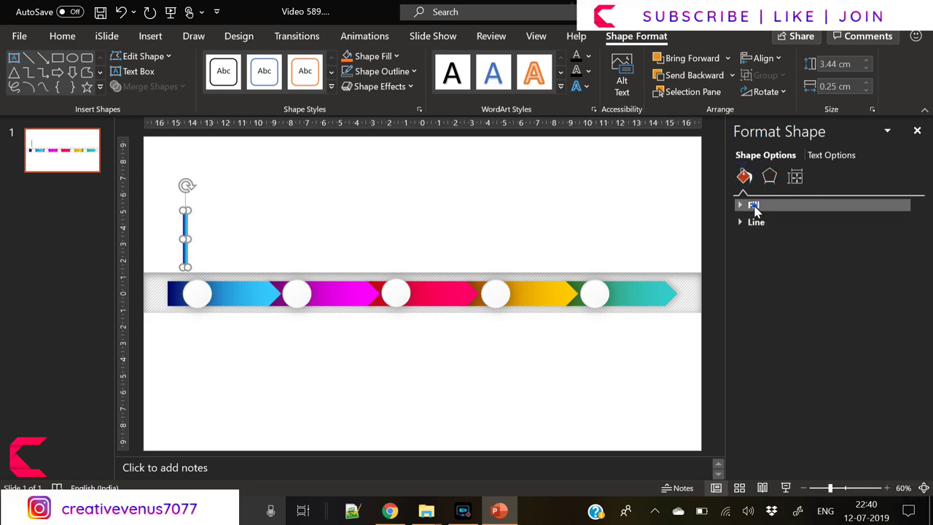
left_click(754, 205)
left_click(904, 373)
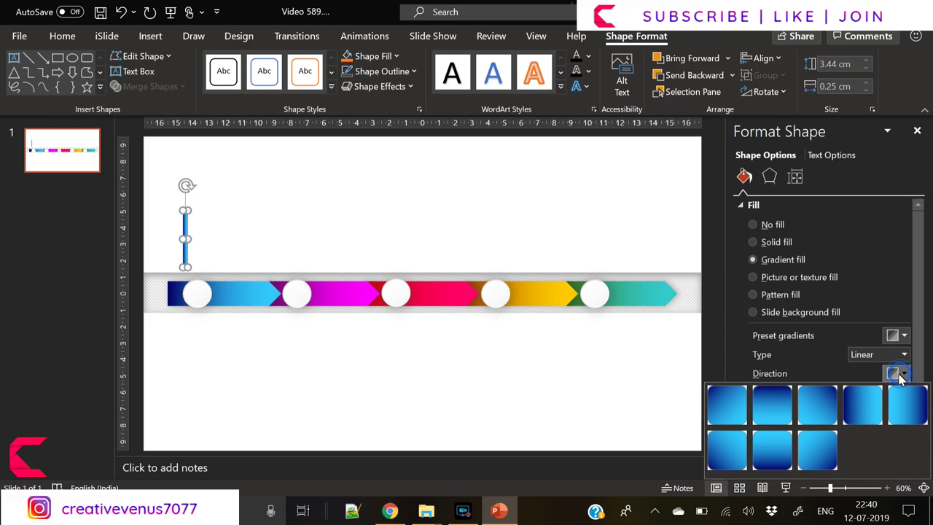
left_click(771, 450)
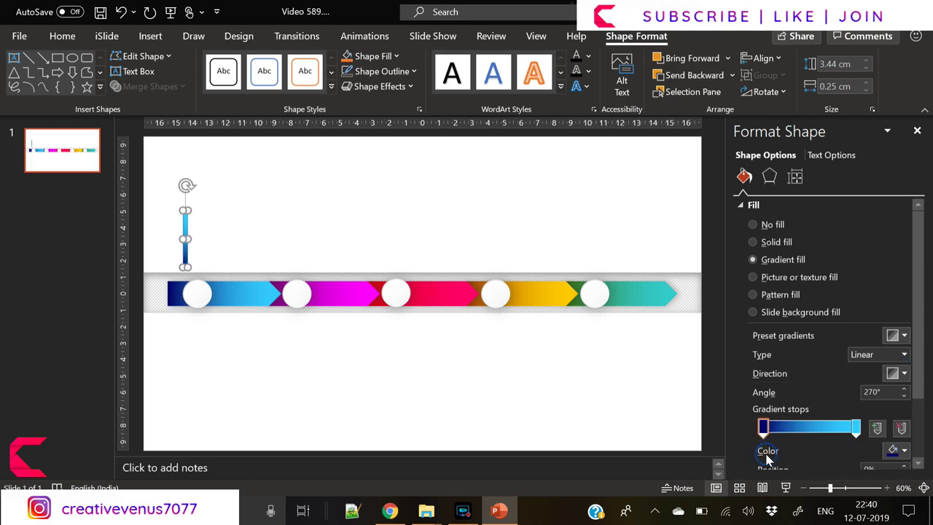
left_click(216, 417)
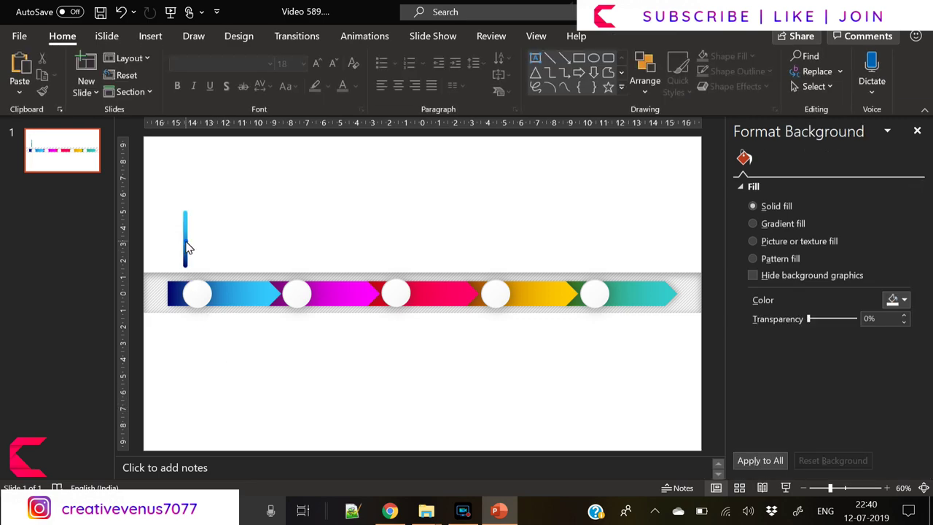
Resize the bar to 0.2 cm wide by 3.5 cm tall and centre it above the first circle
left_click(185, 244)
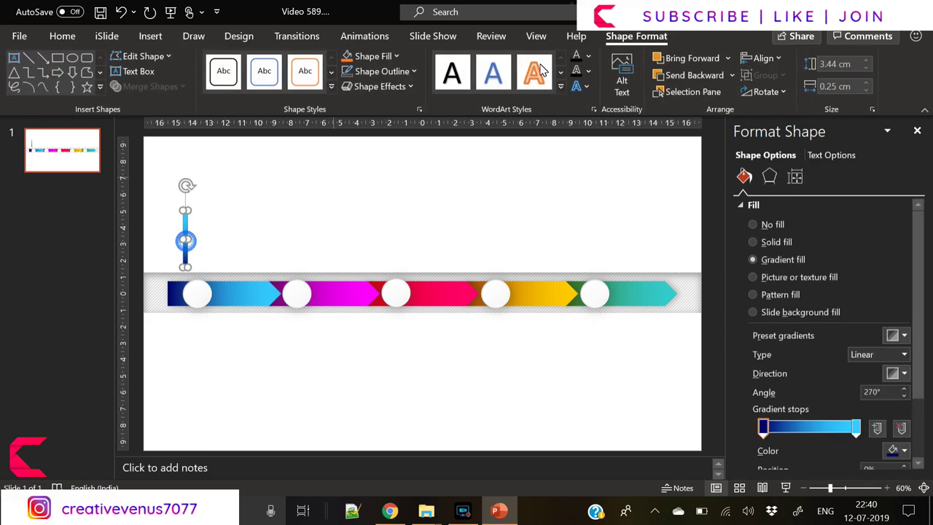
left_click(866, 88)
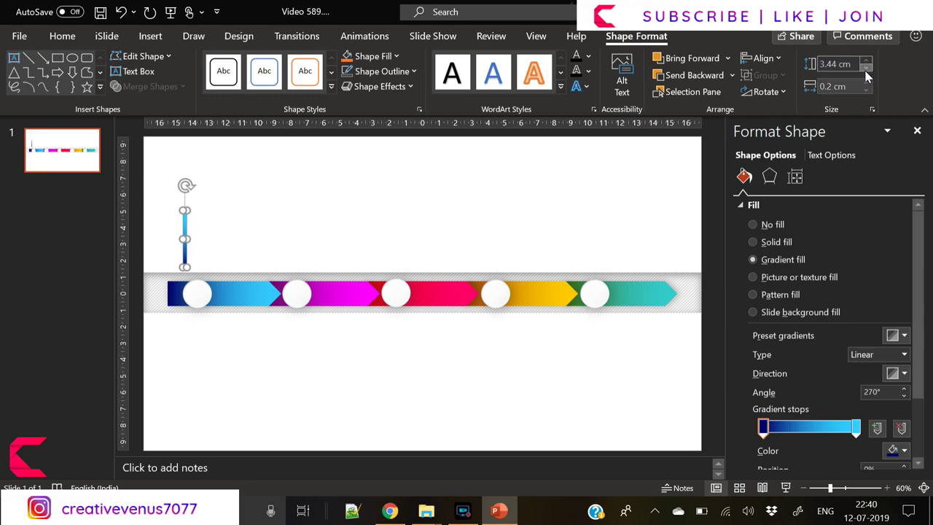
left_click(866, 69)
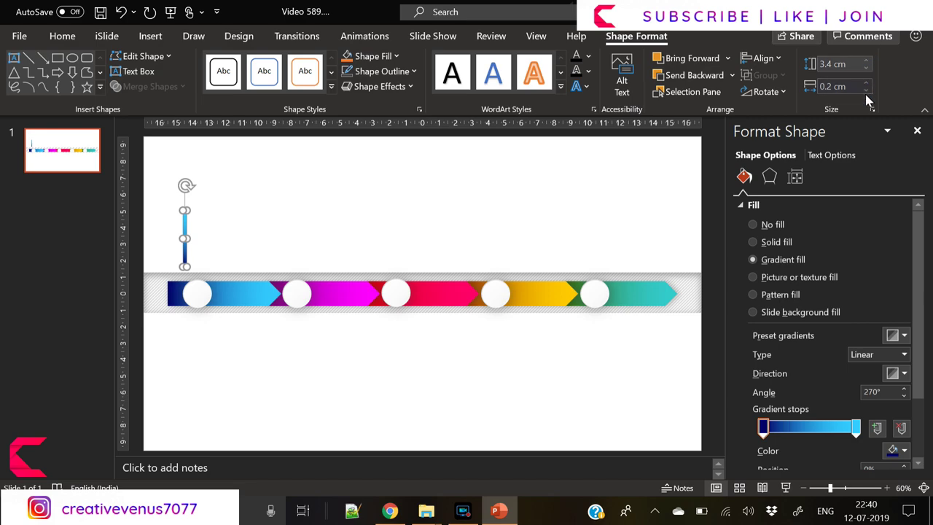
left_click_drag(184, 259, 199, 264)
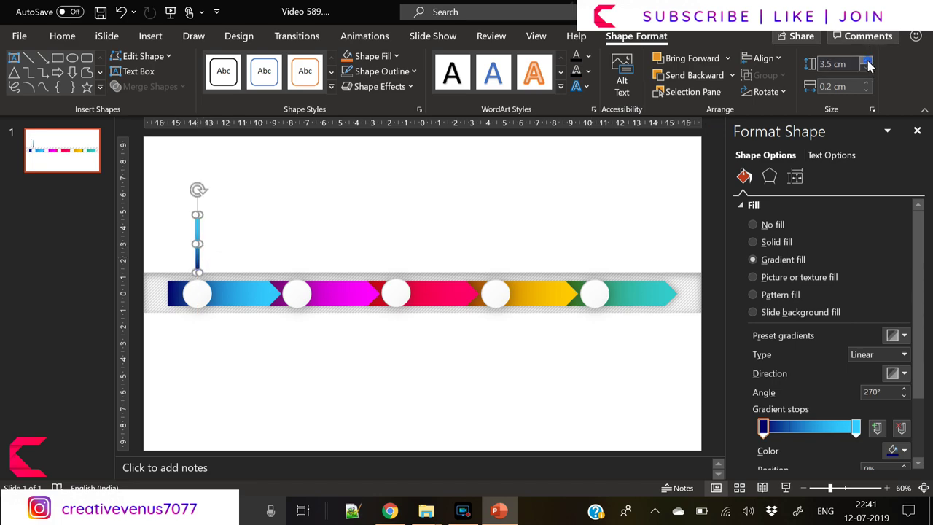
Duplicate the bar below the second circle and give it the magenta arrow's gradient
left_click_drag(199, 264, 198, 260)
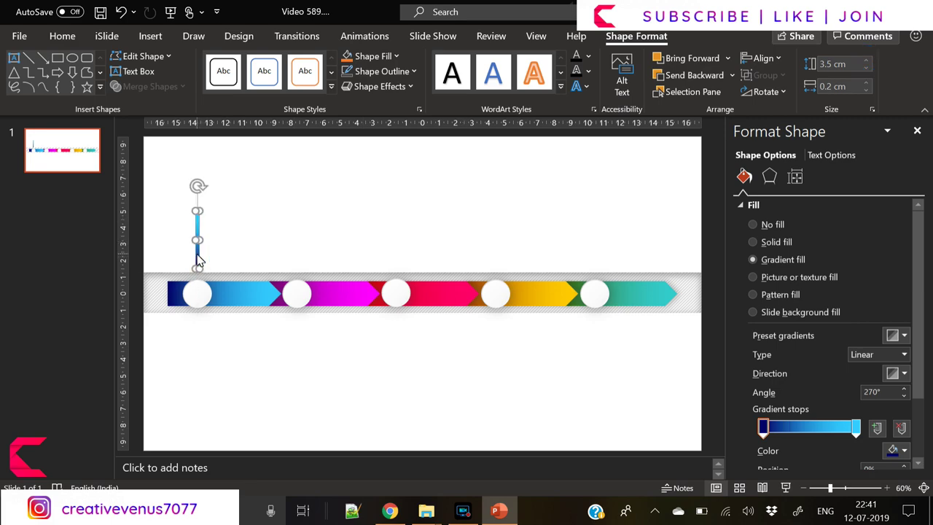
key("ctrl+v")
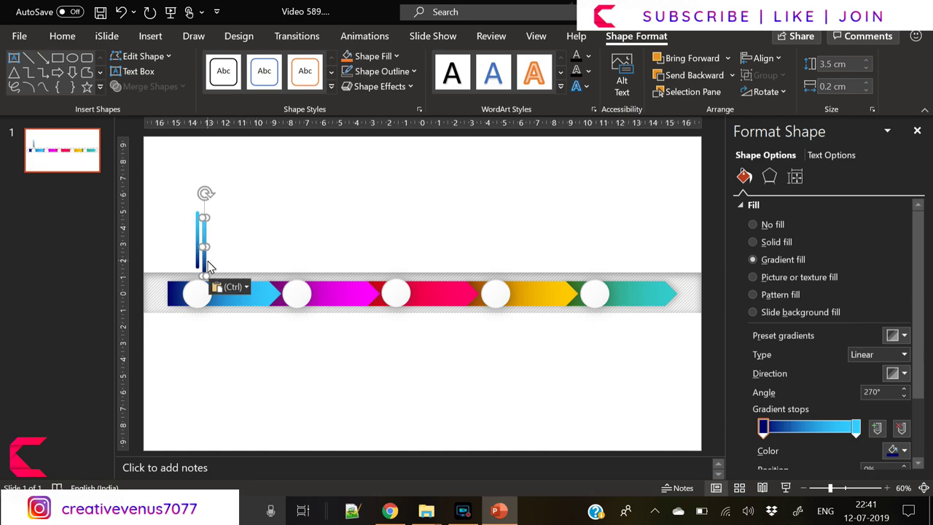
left_click_drag(212, 279, 296, 384)
left_click(343, 306)
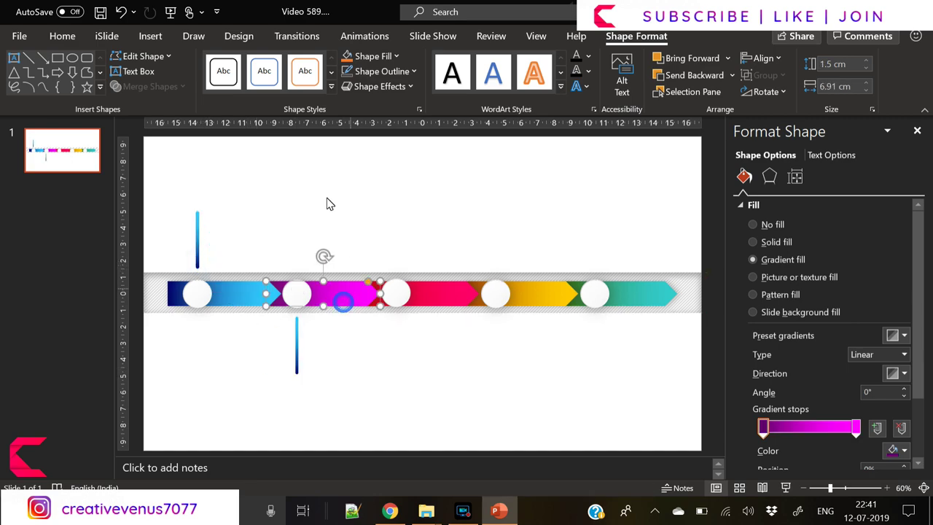
left_click(68, 40)
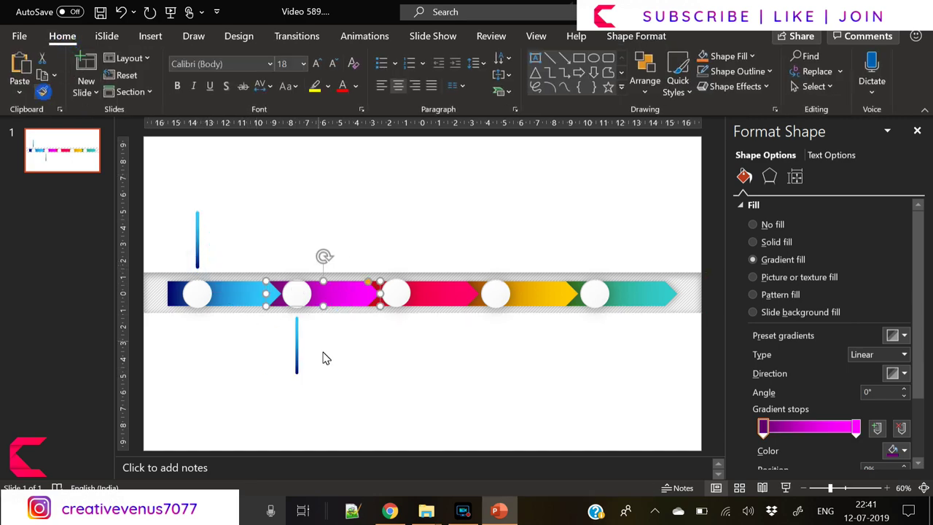
left_click(296, 357)
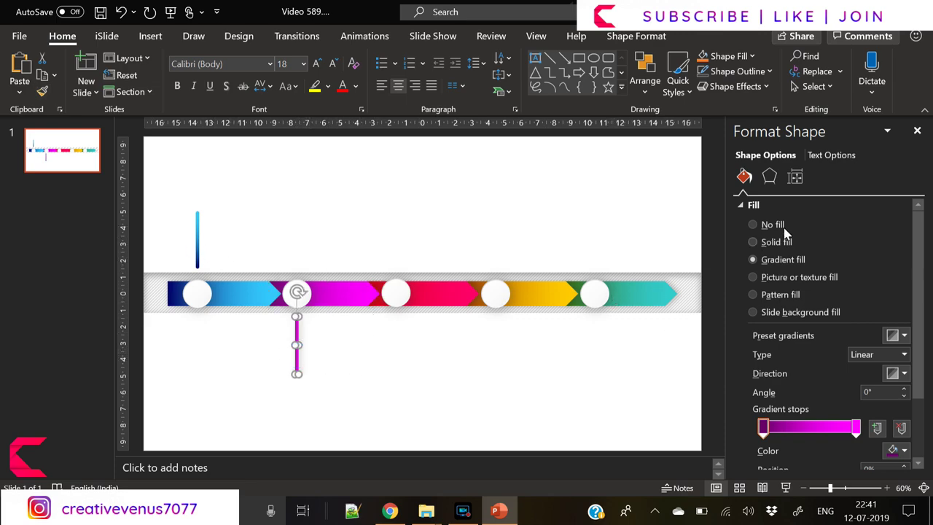
Remove the lower bar's shadow and make its gradient run Linear Down
left_click(770, 177)
left_click(897, 222)
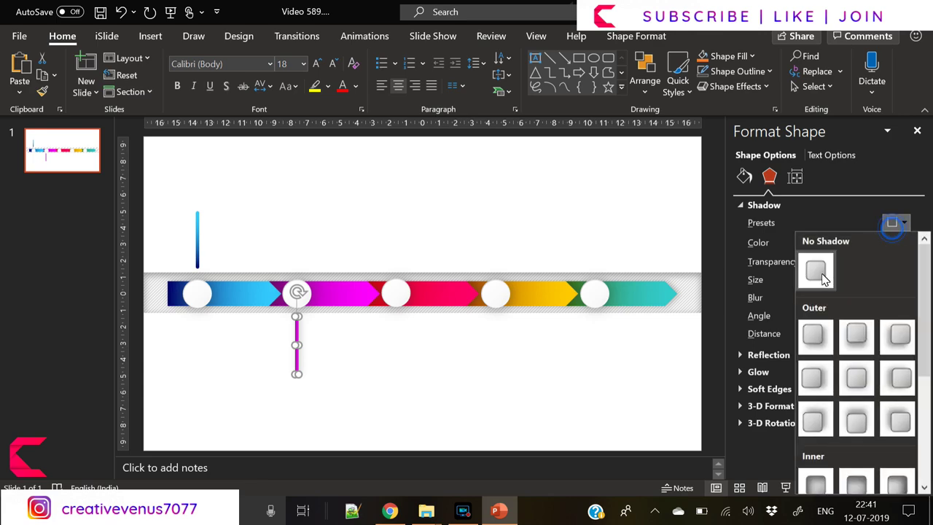
left_click(814, 283)
left_click(745, 176)
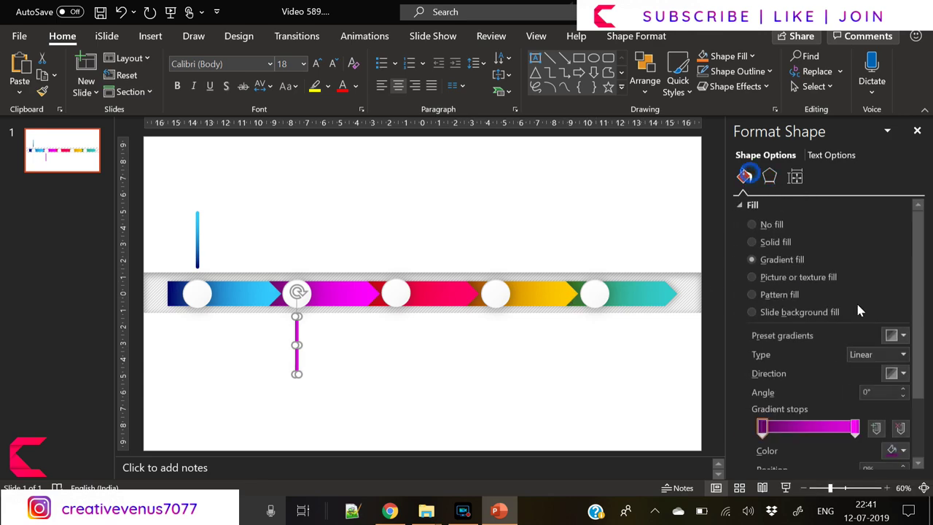
left_click(903, 375)
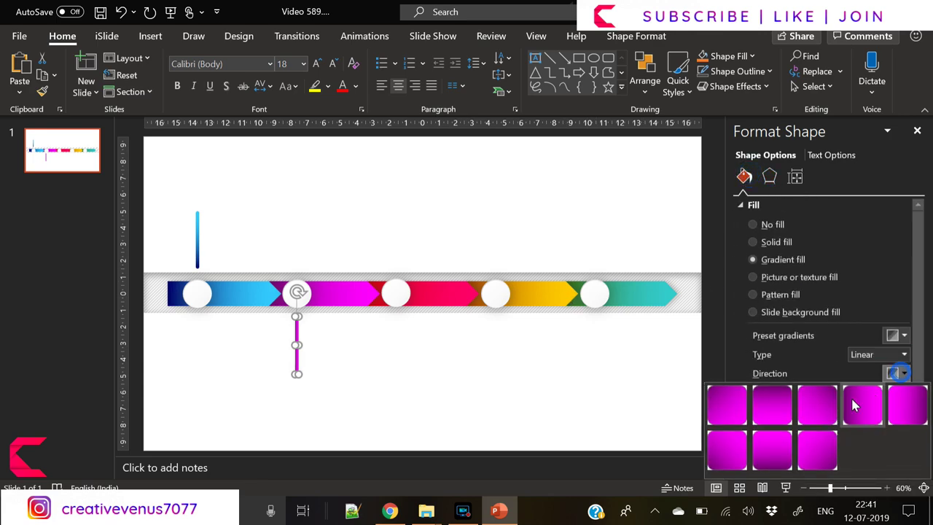
left_click(778, 413)
left_click(426, 386)
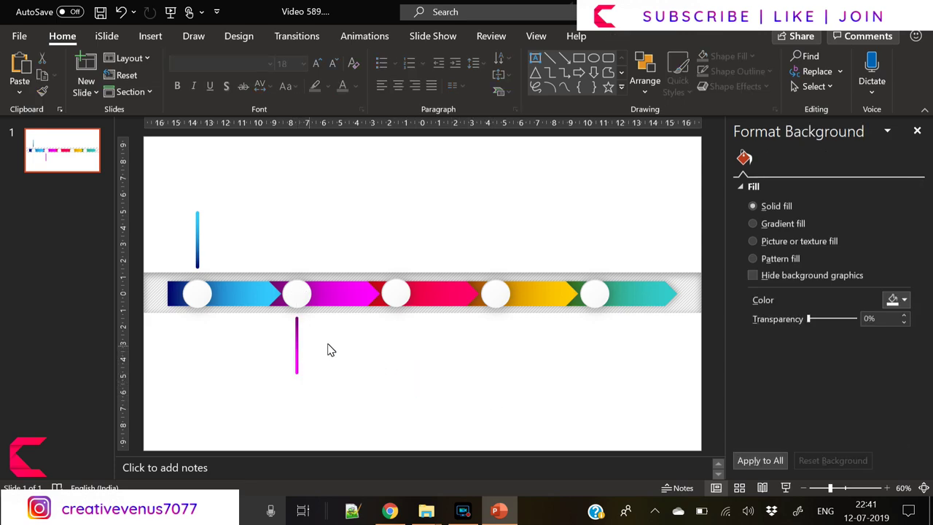
Duplicate the blue bar above the third circle and apply the red arrow's gradient to it
left_click(197, 254)
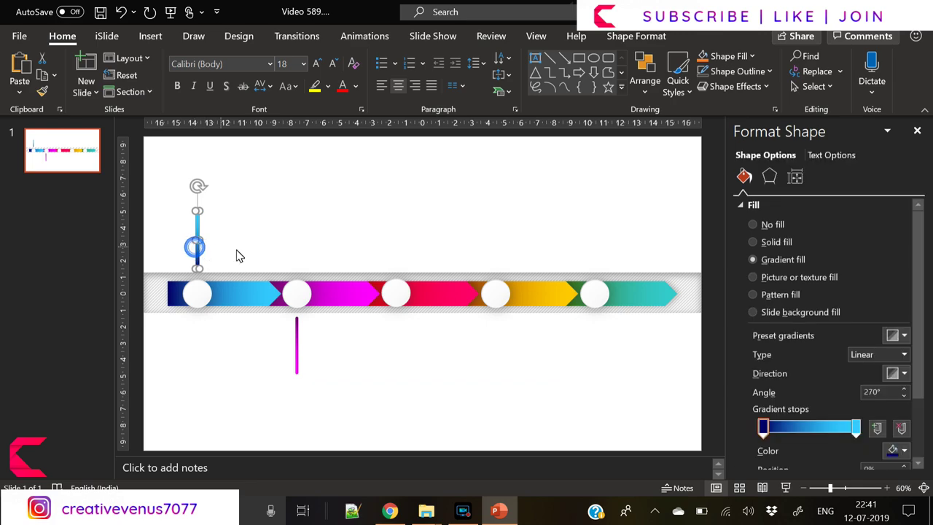
key("ctrl+d")
left_click_drag(207, 263, 398, 253)
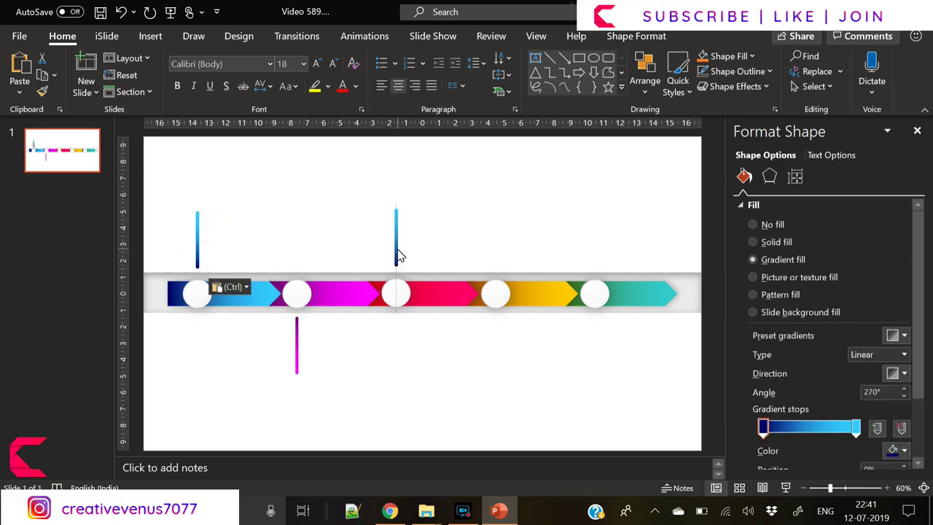
left_click_drag(399, 255, 400, 257)
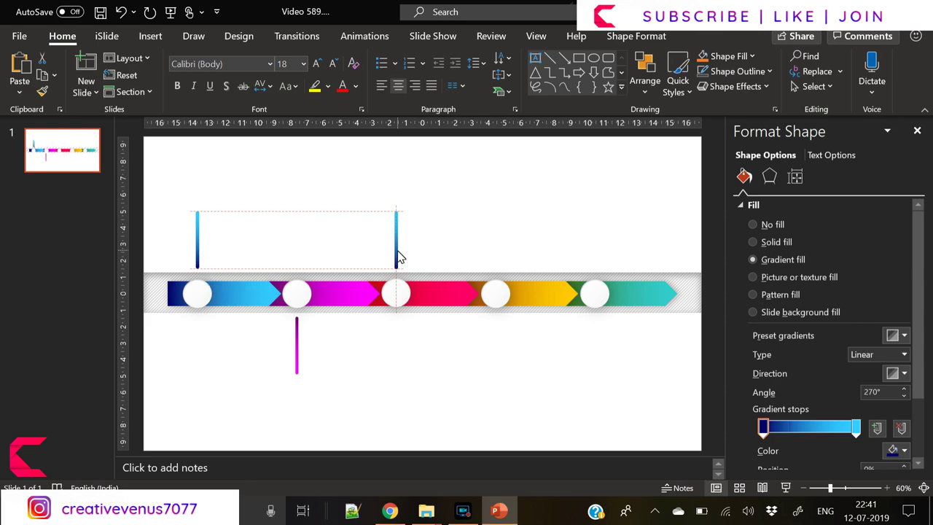
left_click(686, 356)
left_click(436, 301)
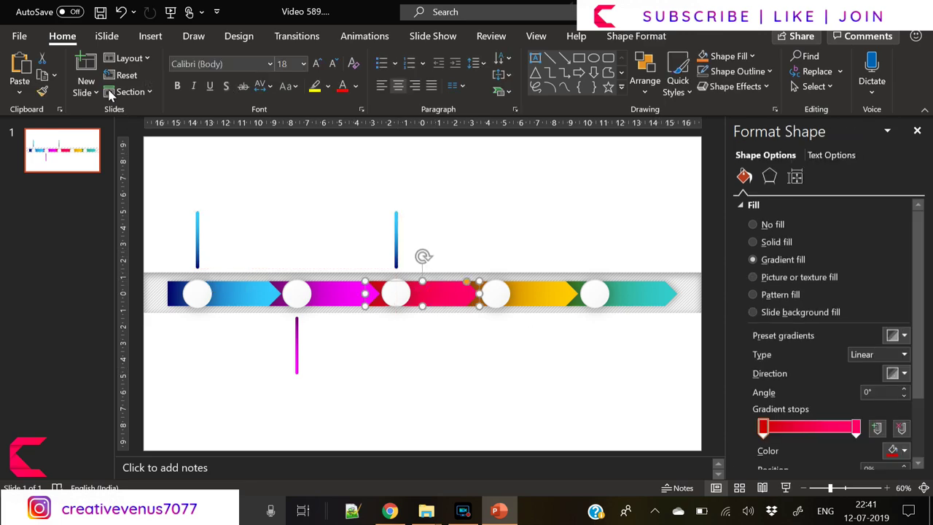
left_click(42, 91)
left_click(396, 249)
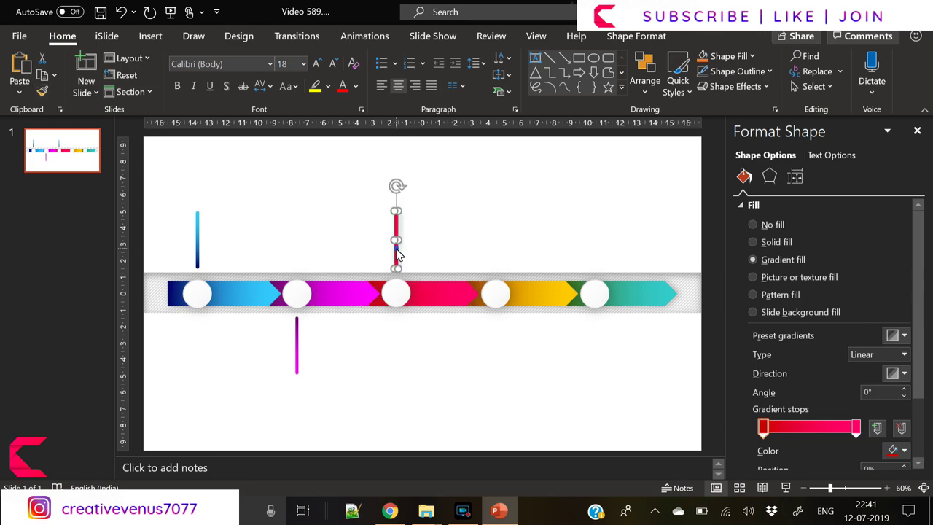
Set the red bar to No Shadow with a Linear Up gradient direction
left_click(769, 177)
left_click(764, 205)
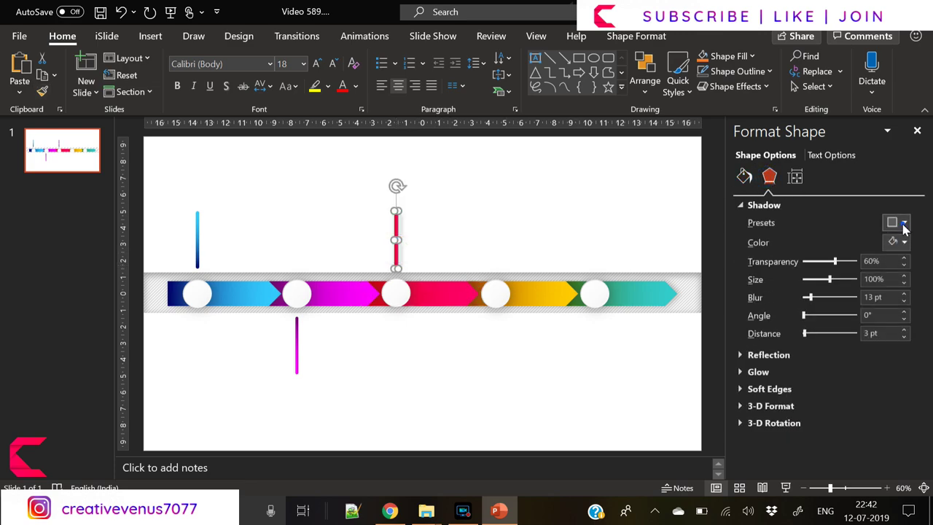
left_click(902, 222)
left_click(829, 277)
left_click(744, 177)
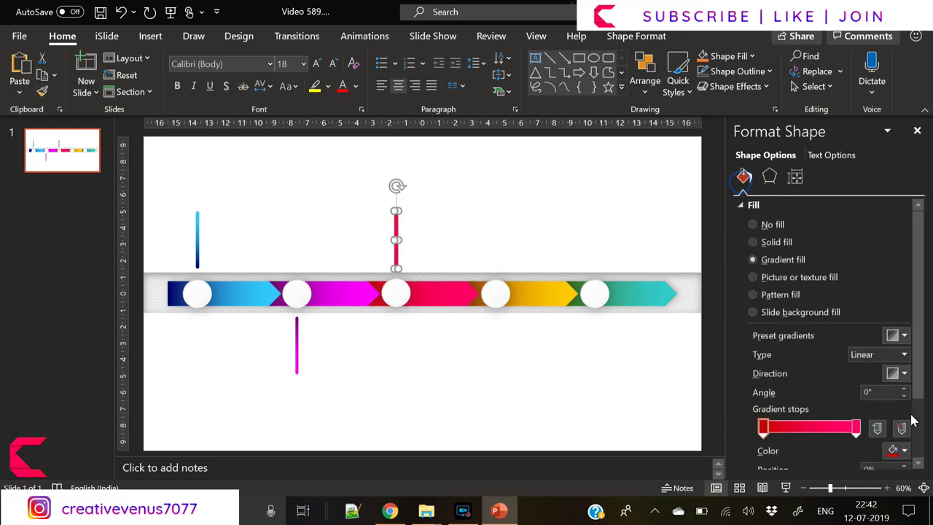
left_click(897, 373)
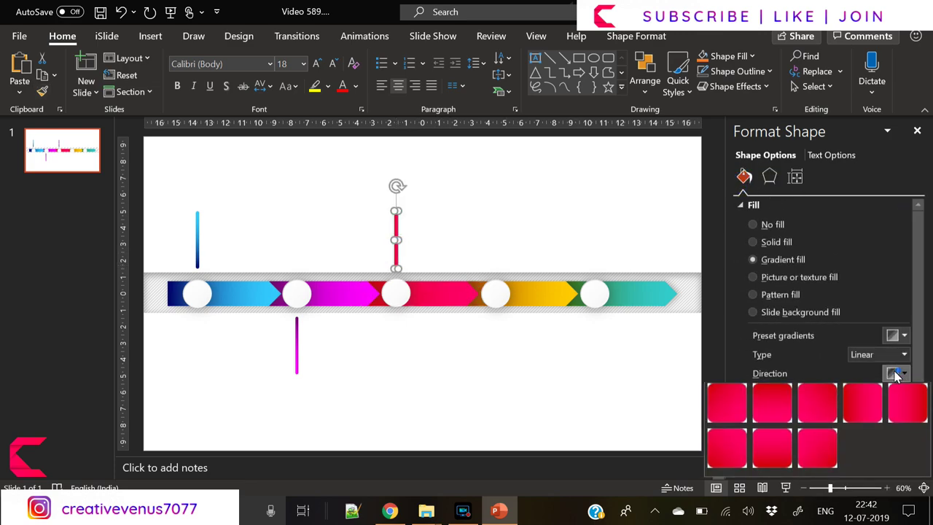
left_click(775, 454)
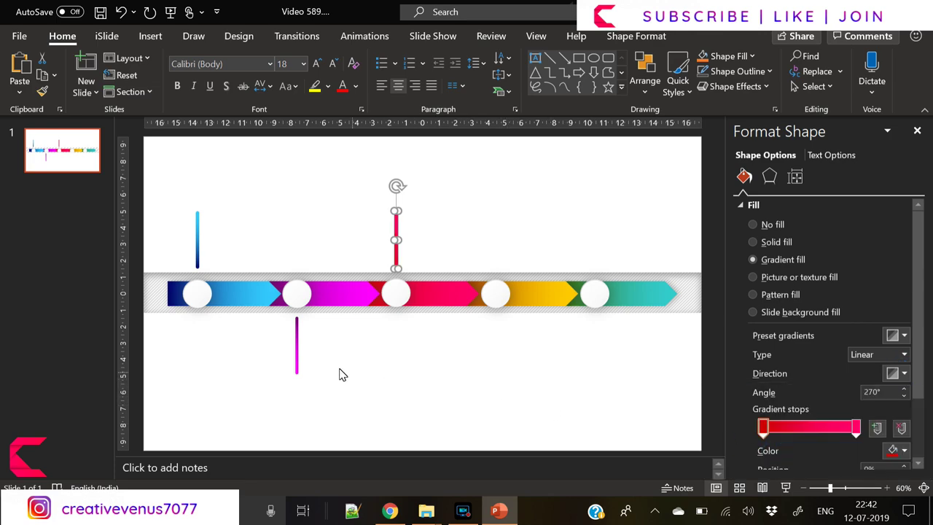
Copy and paste the lower magenta bar to make another duplicate
left_click(297, 354)
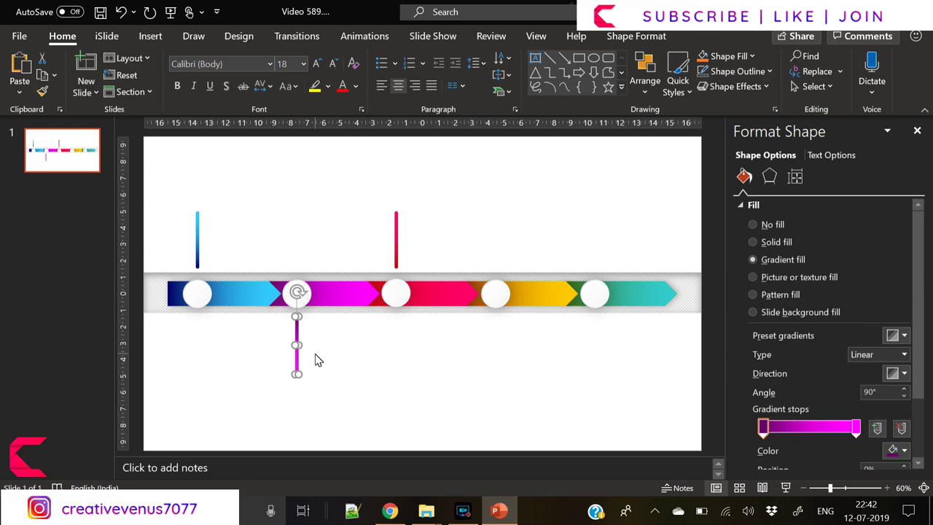
key("ctrl+c")
key("ctrl+v")
Move the pasted bar below the fourth circle and apply the yellow arrow's gradient
left_click_drag(306, 368, 497, 366)
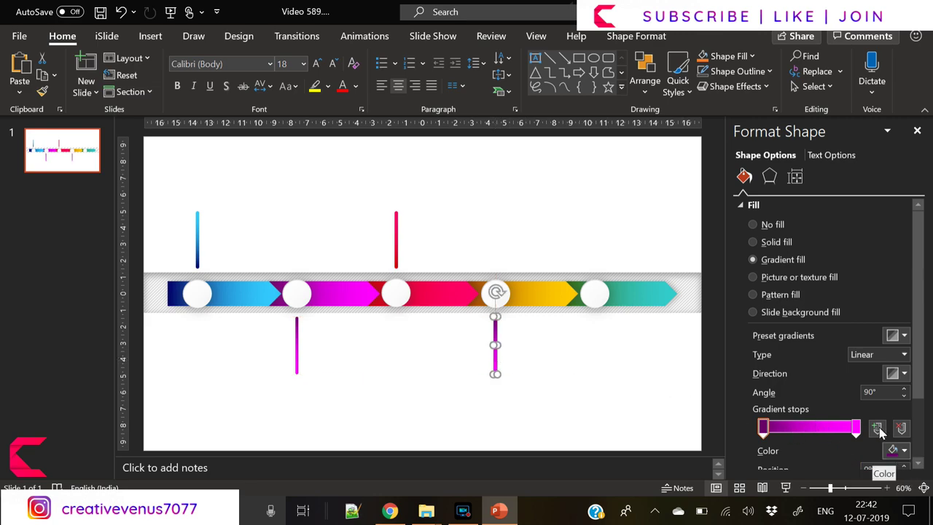
left_click(544, 286)
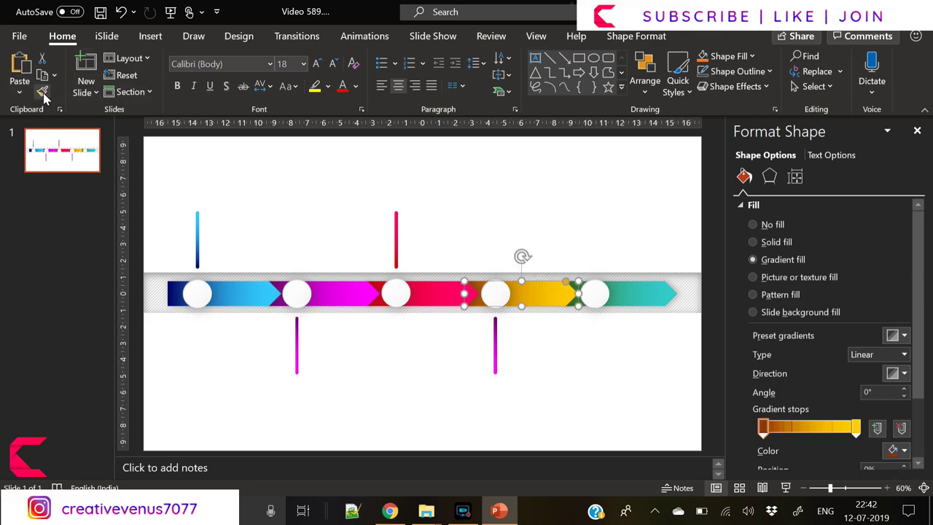
left_click(496, 357)
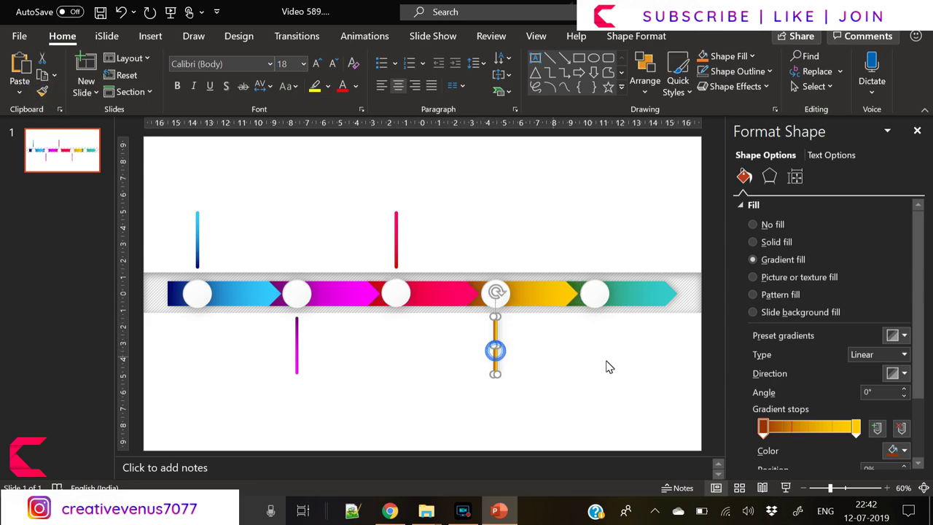
Remove the yellow bar's shadow and change its gradient direction
left_click(771, 178)
left_click(898, 222)
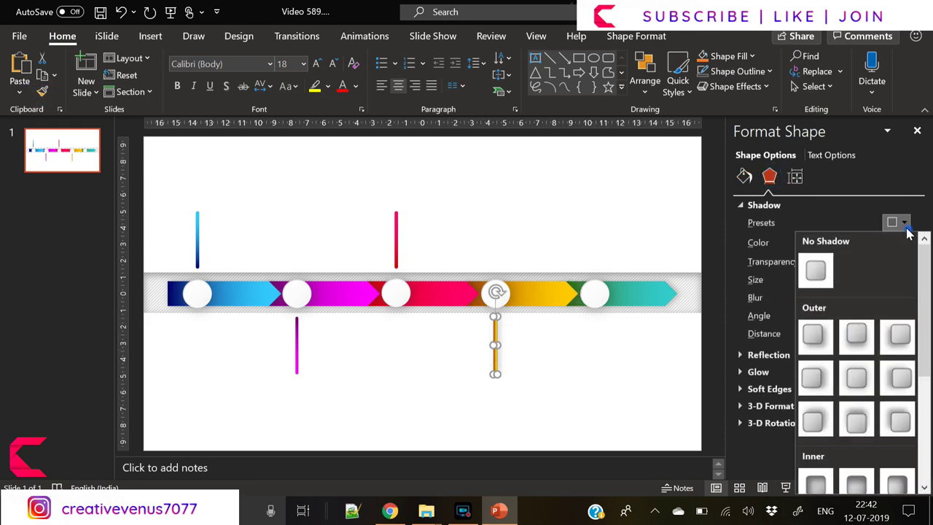
left_click(817, 270)
left_click(743, 179)
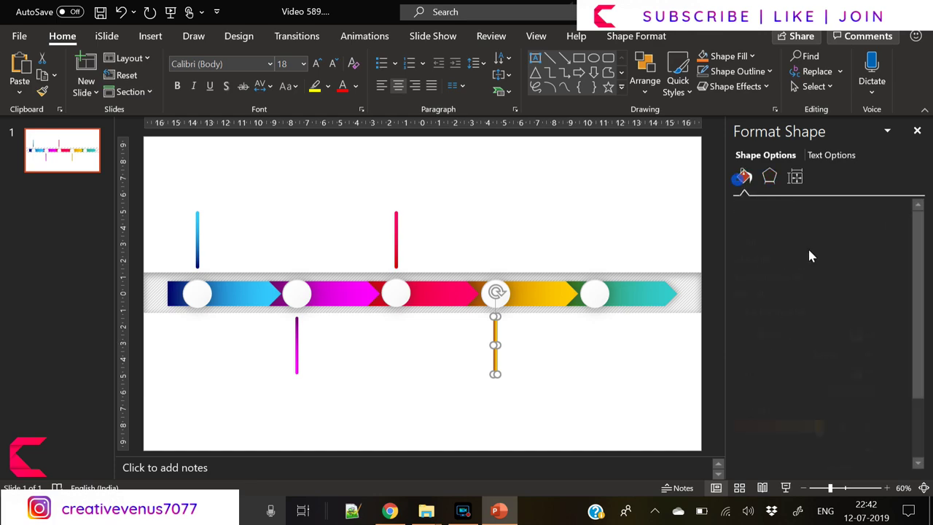
left_click(904, 374)
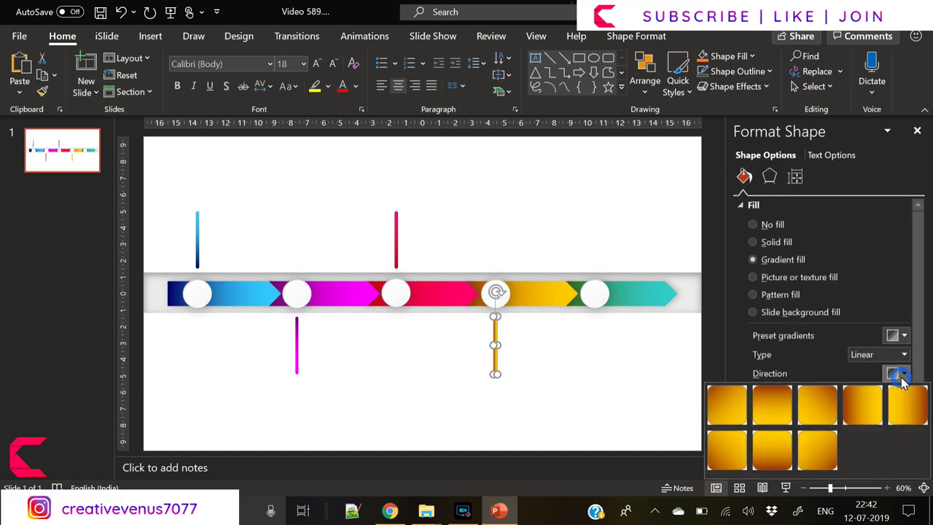
left_click(781, 411)
left_click(601, 392)
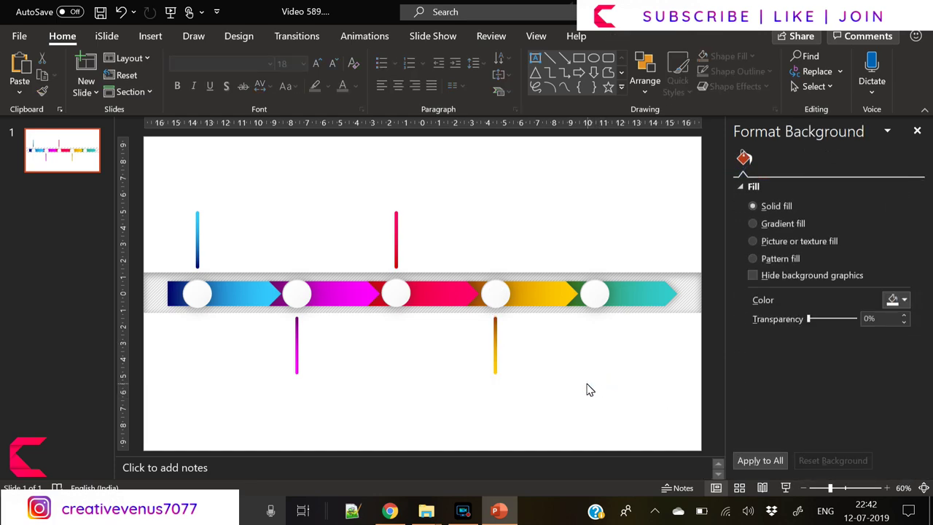
Copy the red bar above the fifth circle and give it the teal arrow's gradient
left_click(396, 245)
left_click_drag(401, 252, 601, 252)
left_click(619, 292)
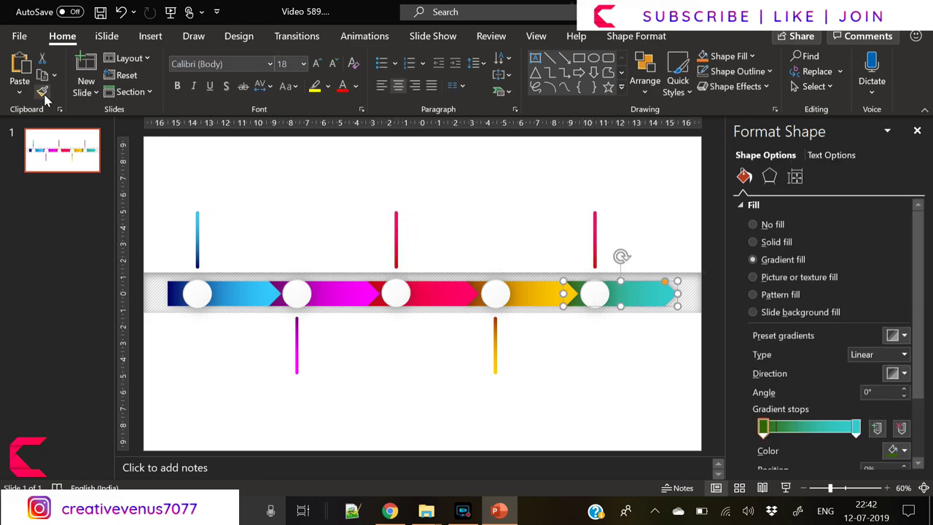
left_click(595, 248)
Remove the teal bar's shadow and set its gradient direction
left_click(769, 176)
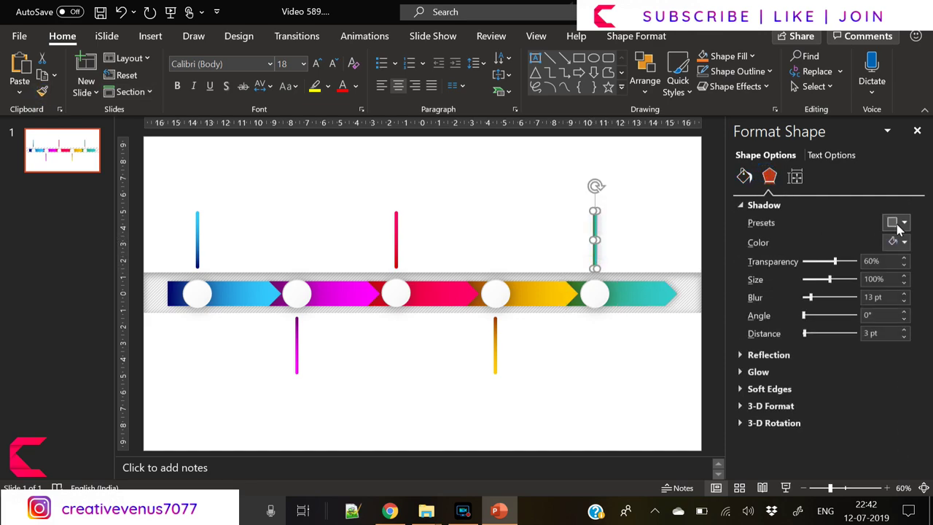
left_click(899, 223)
left_click(816, 267)
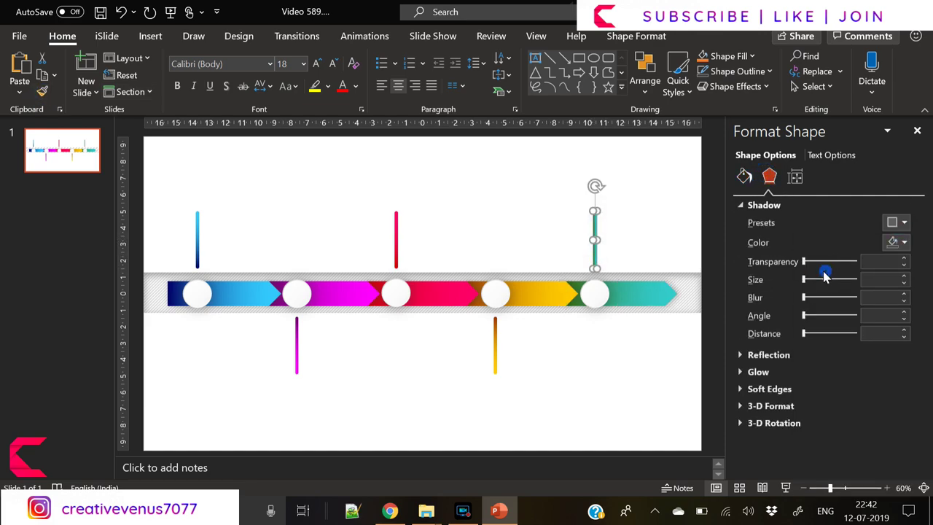
left_click(744, 177)
left_click(898, 373)
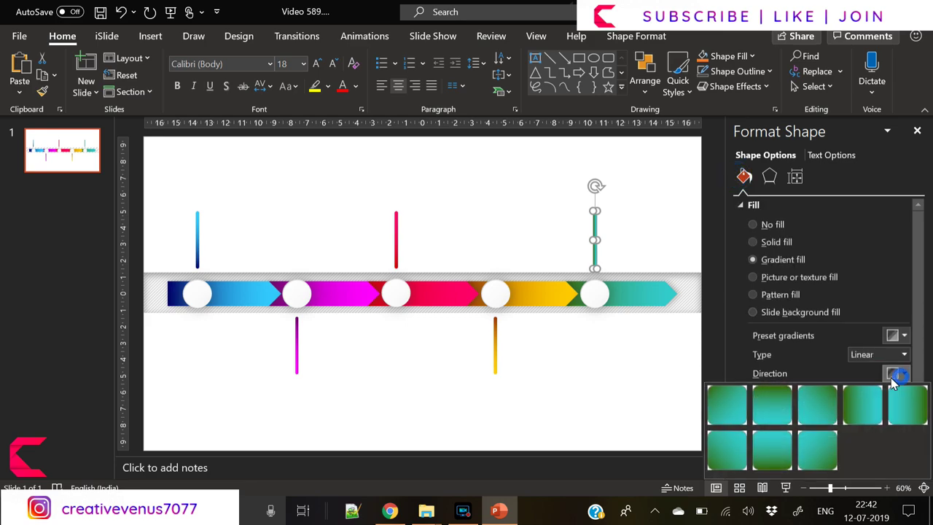
left_click(791, 451)
Draw a new text box in the upper left of the slide
key("Escape")
left_click(150, 36)
left_click(602, 80)
left_click_drag(237, 204, 304, 239)
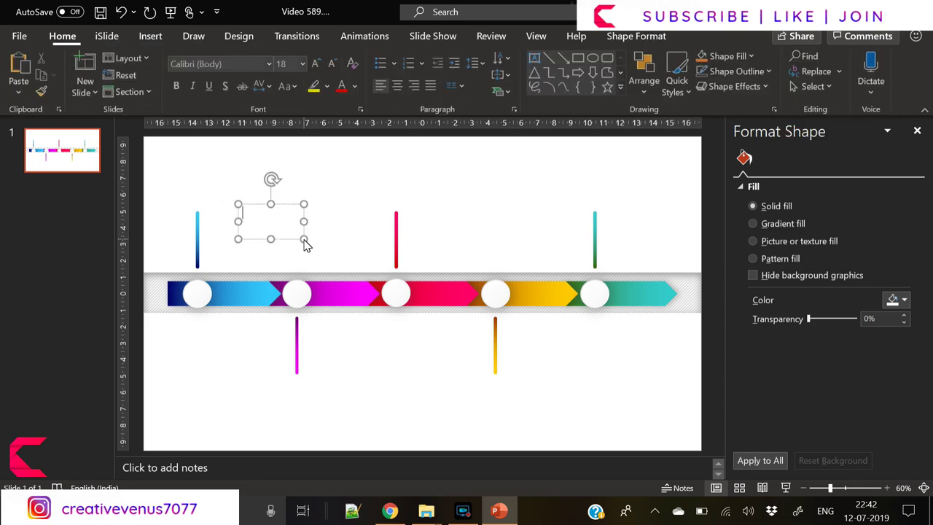
Type the letter A in the new text box and set it in Fjalla One
type("A")
key("ctrl+a")
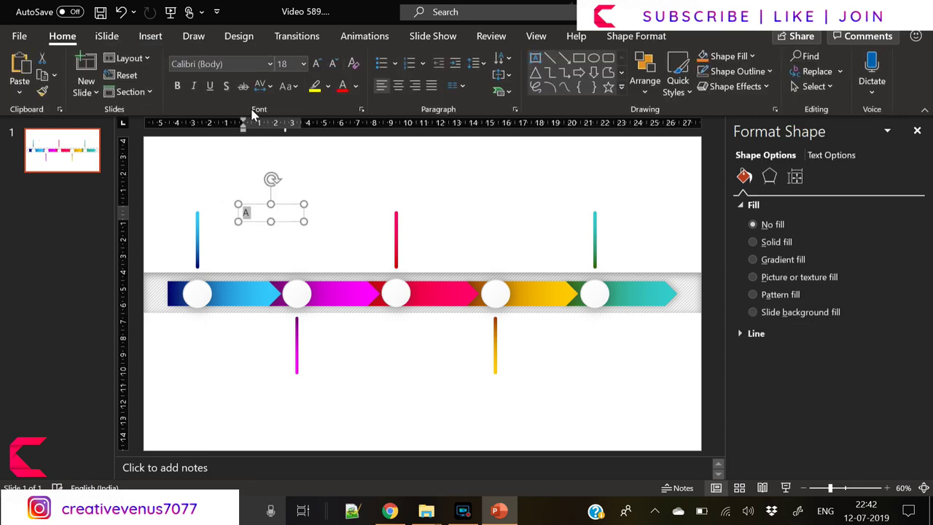
left_click(226, 64)
type("Fjalla One")
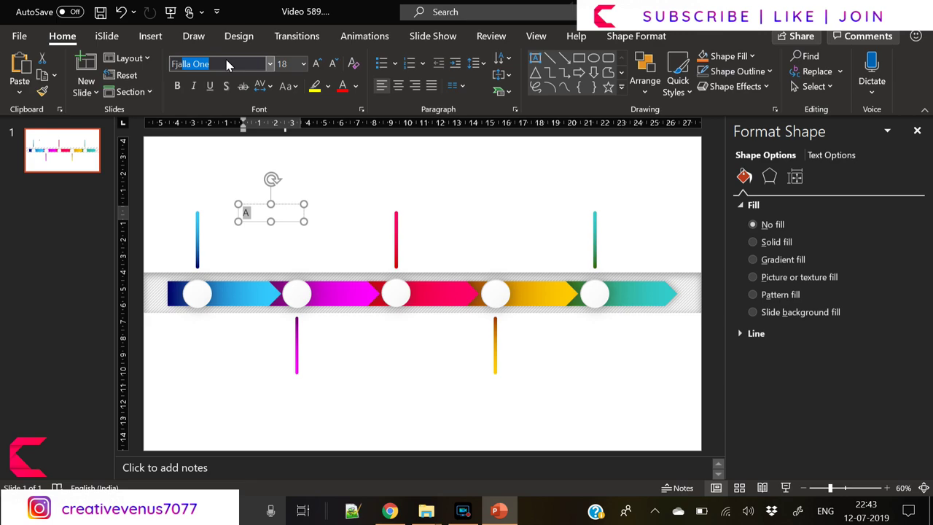
key("Return")
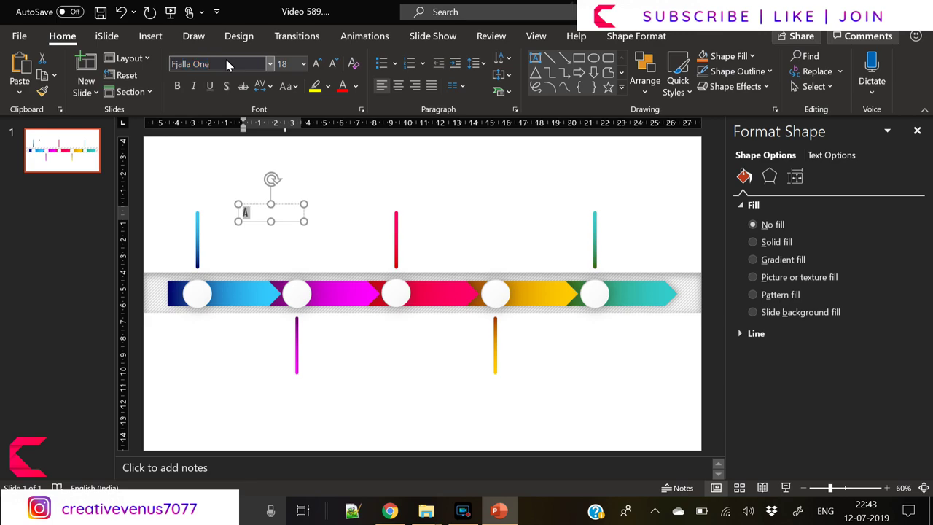
Centre the A and narrow its text box to fit the letter
left_click(399, 86)
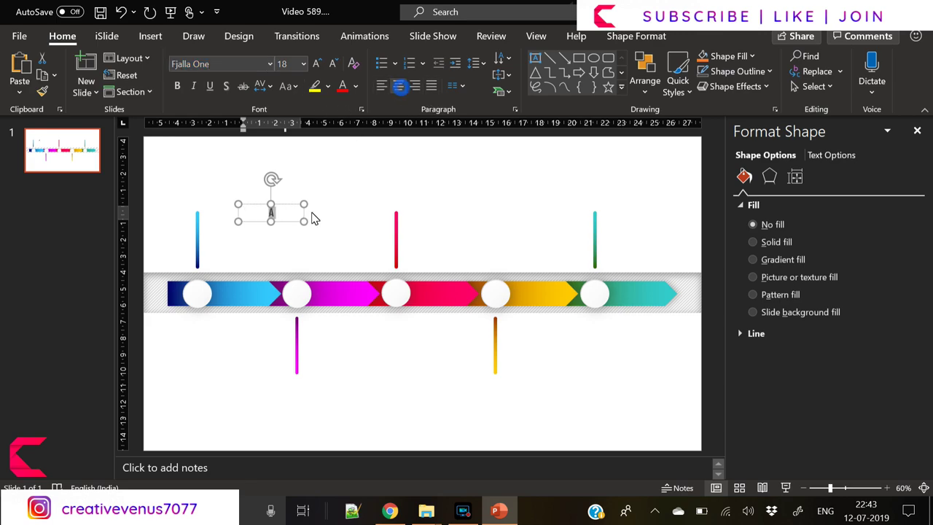
left_click_drag(305, 226, 256, 234)
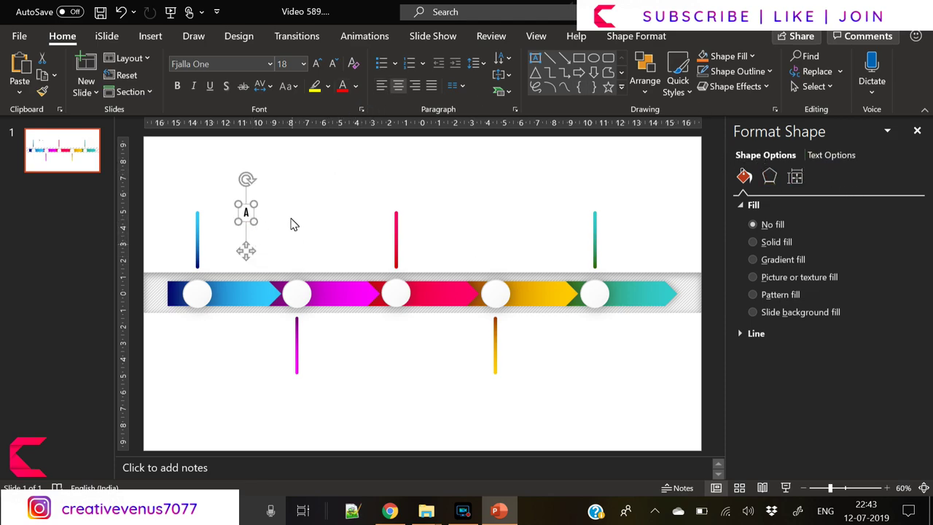
left_click(198, 254)
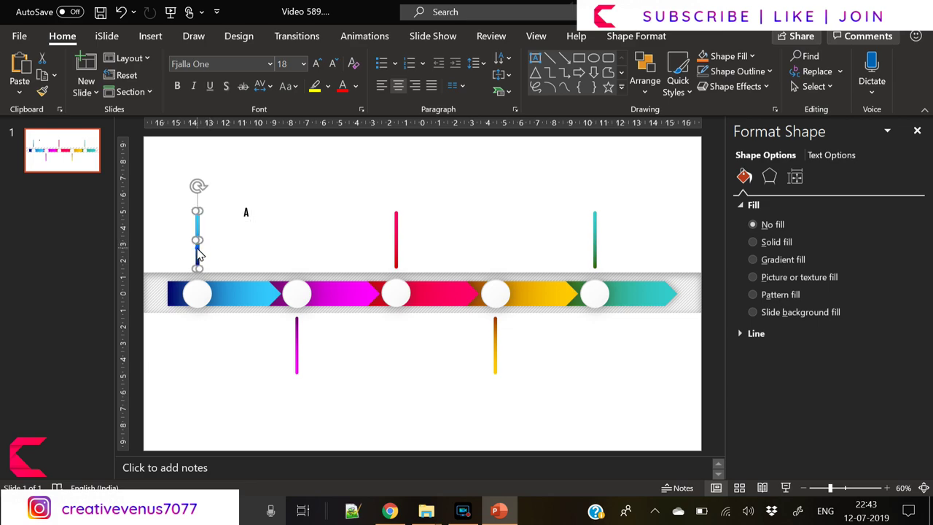
left_click(245, 216)
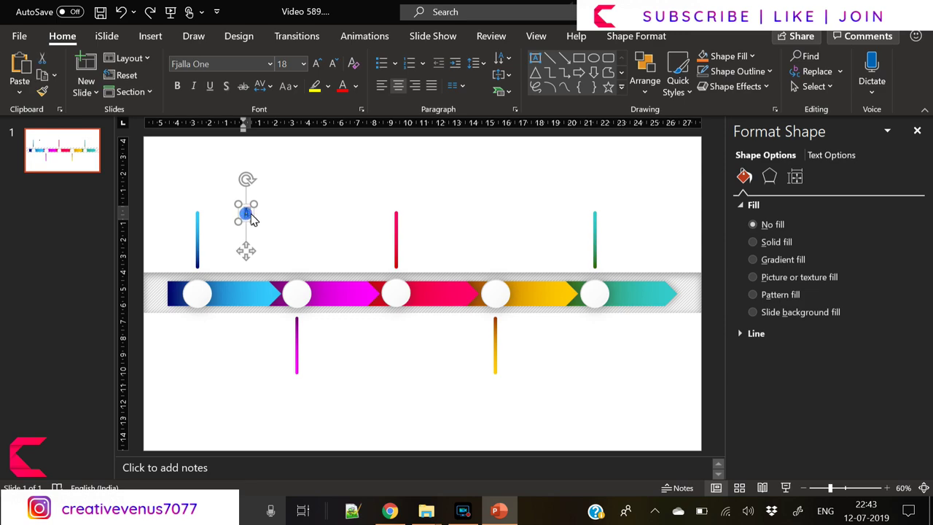
left_click(813, 155)
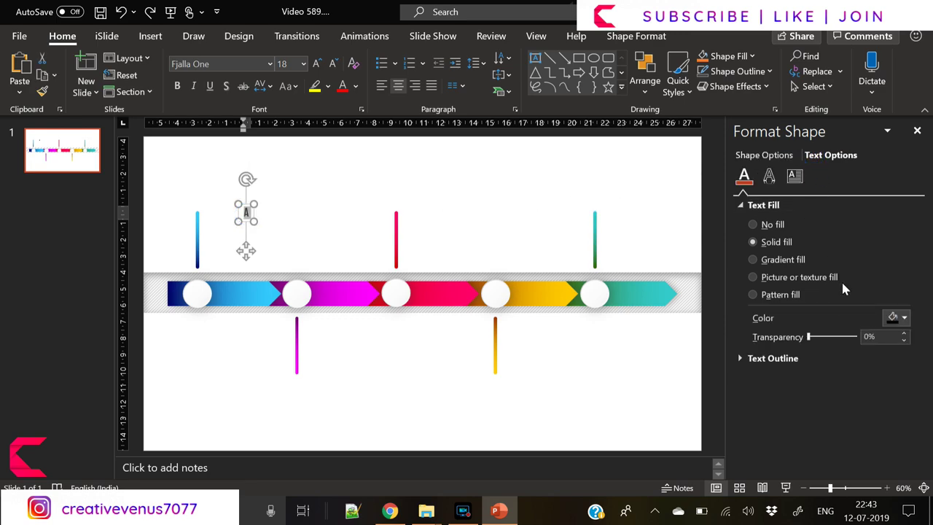
Give the letter A a gradient fill, move it into the first circle and enlarge it to 28 pt
left_click(793, 261)
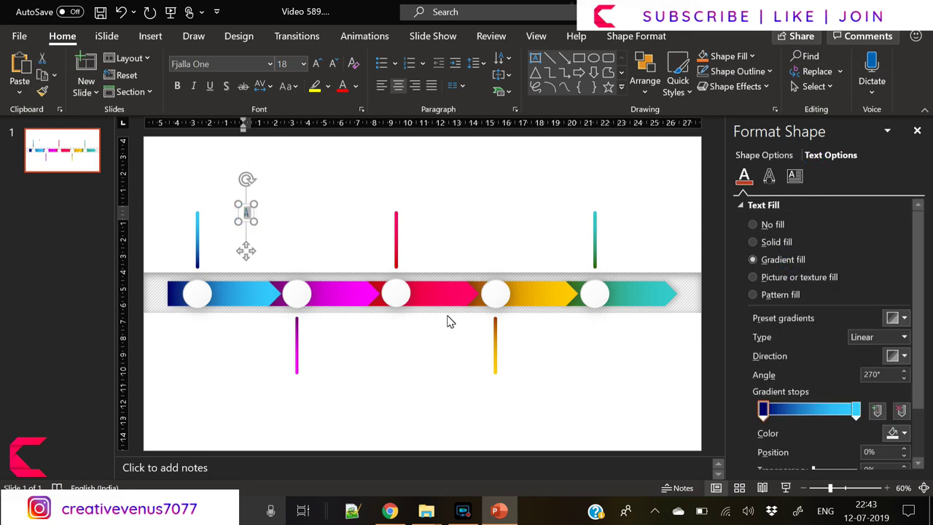
left_click_drag(246, 257, 202, 334)
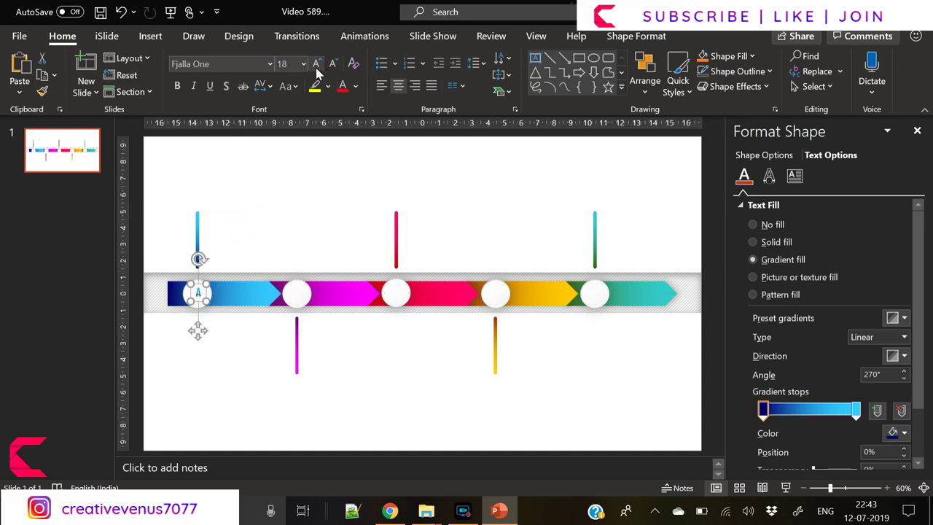
left_click(317, 63)
left_click(317, 64)
left_click(316, 63)
Copy the A text box onto the second circle
left_click(198, 343)
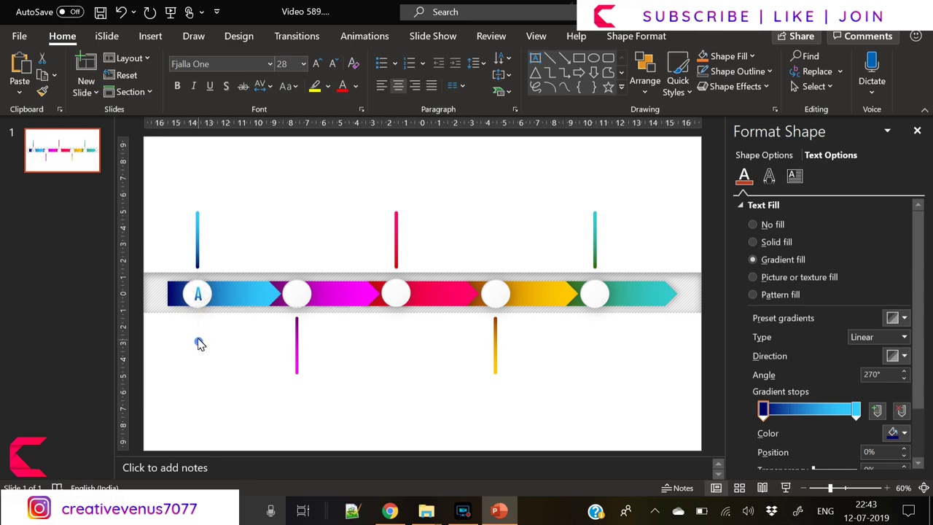
key("Tab")
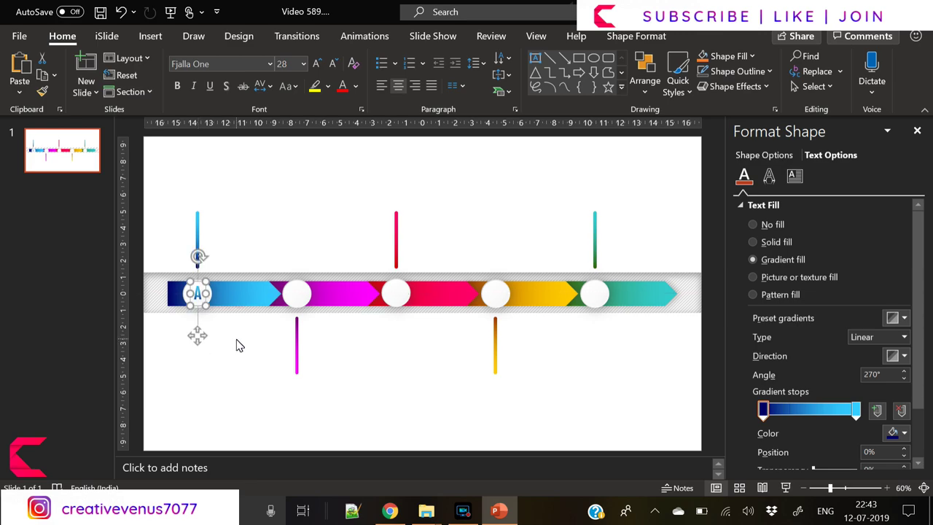
key("ctrl+c")
key("ctrl+v")
left_click_drag(204, 343, 297, 346)
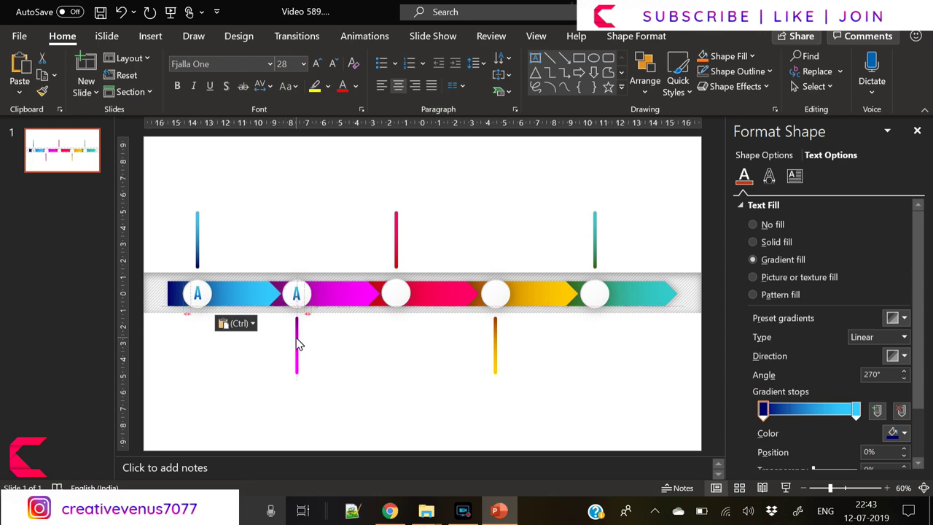
Change the copied letter on the second circle to B
double_click(301, 299)
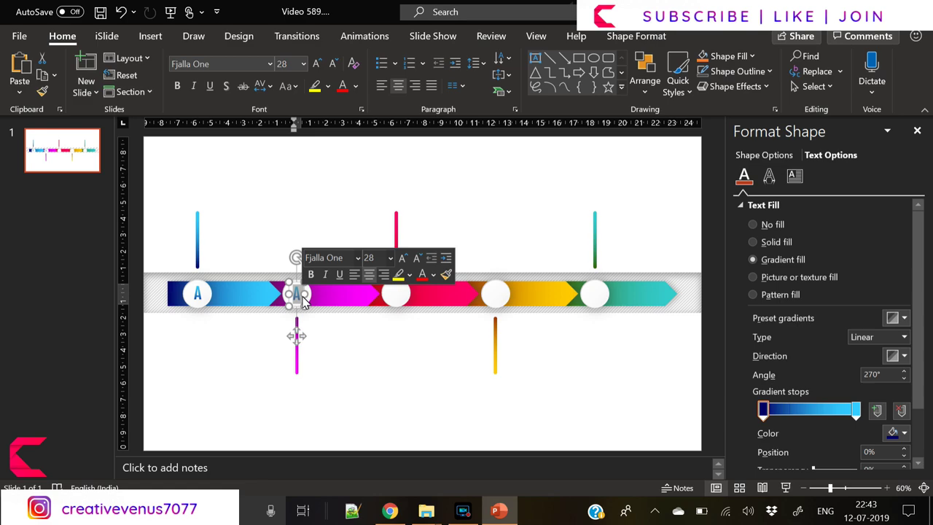
type("B")
left_click(360, 382)
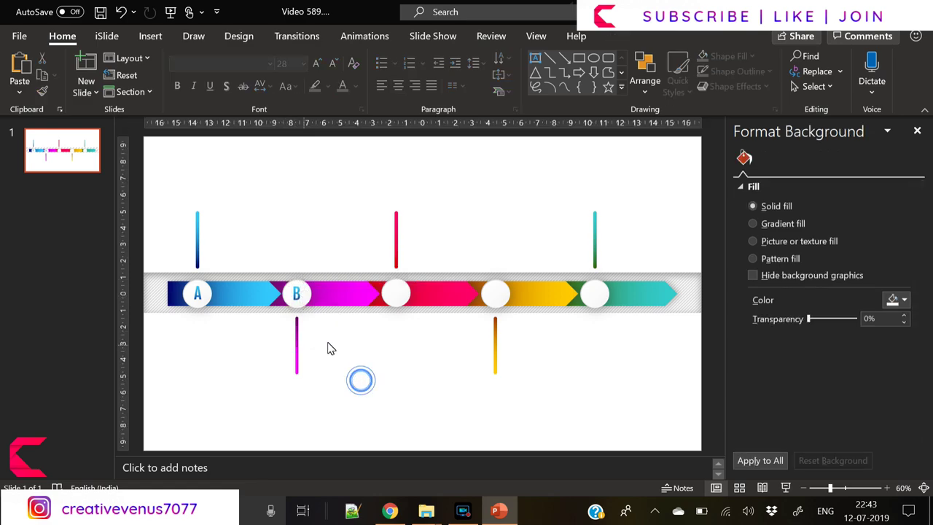
Give the letter B a gradient running from dark purple to magenta
double_click(297, 295)
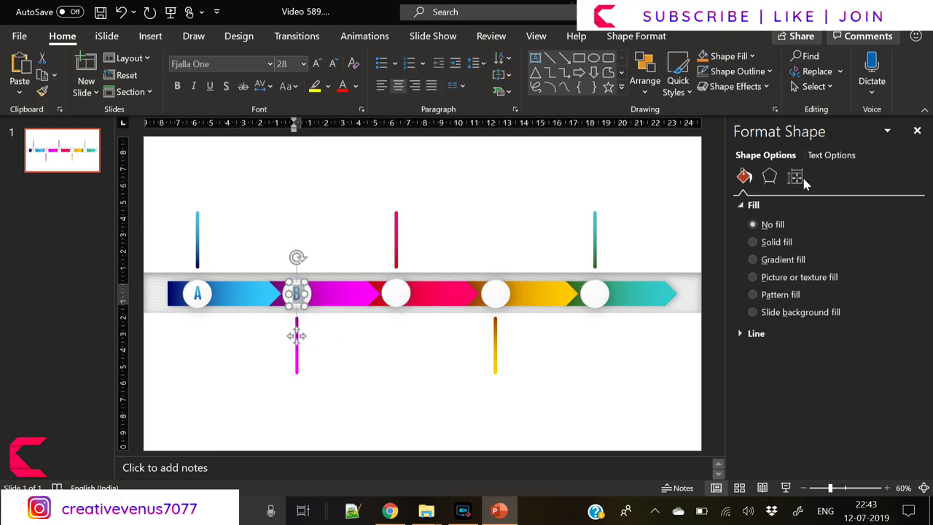
left_click(820, 155)
left_click(902, 433)
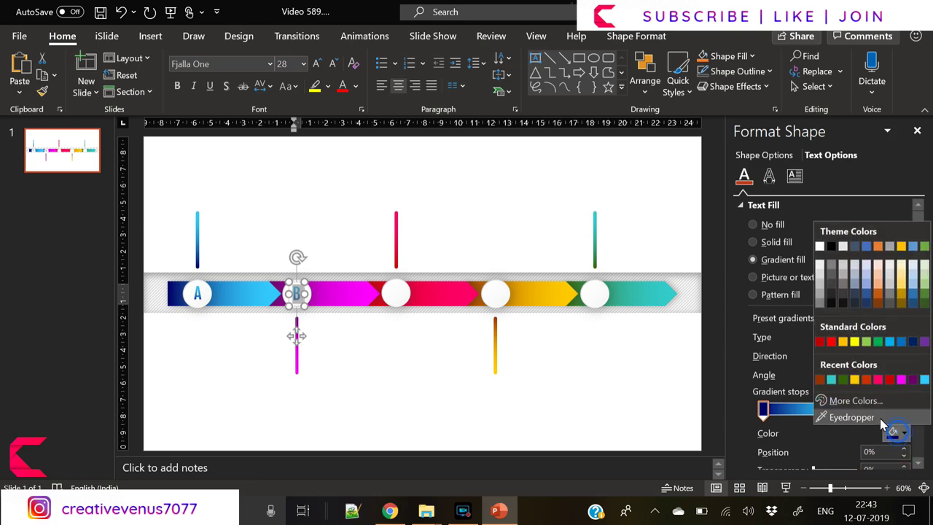
left_click(915, 380)
left_click(859, 410)
left_click(897, 433)
left_click(913, 380)
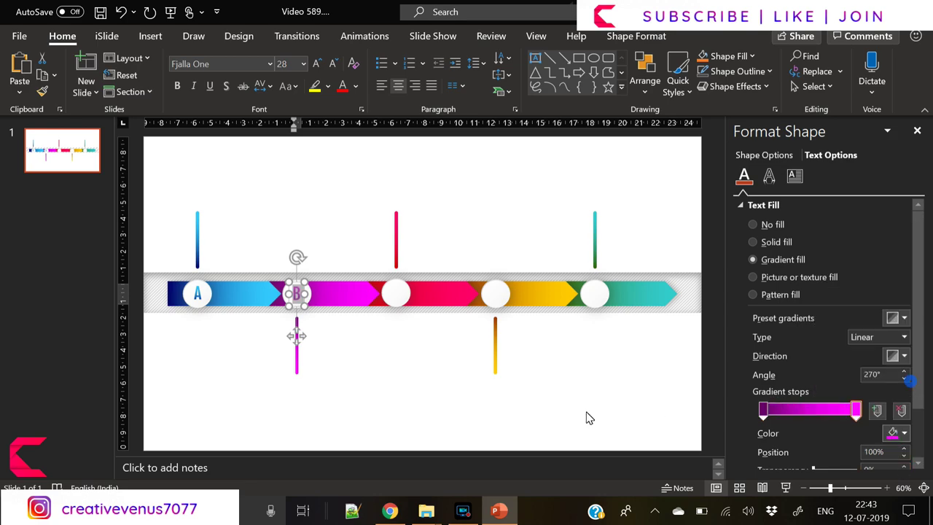
left_click(433, 422)
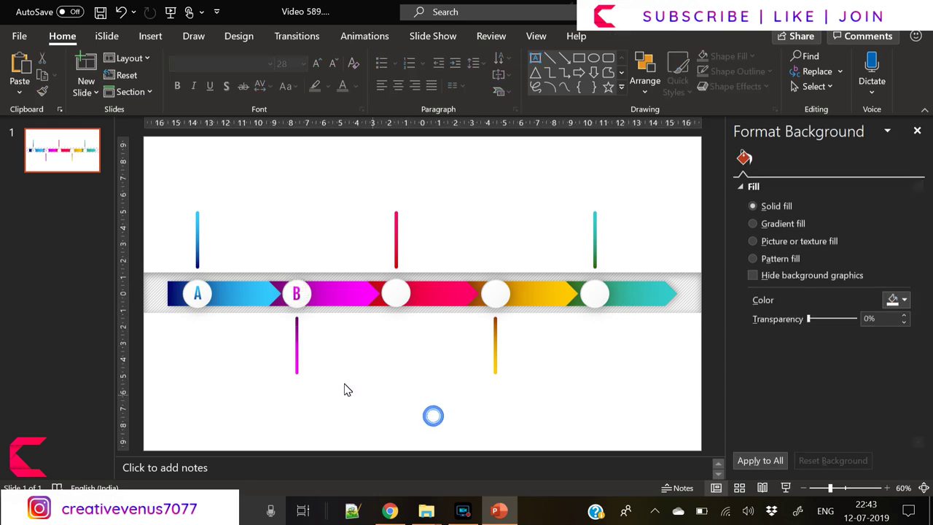
Copy the B label onto the third circle and change its letter to C
left_click(297, 298)
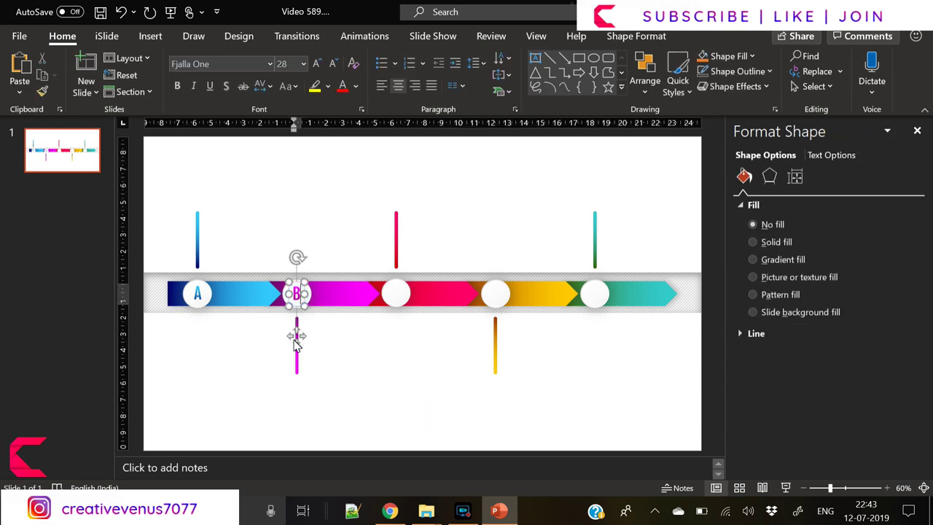
key("ctrl+c")
key("ctrl+v")
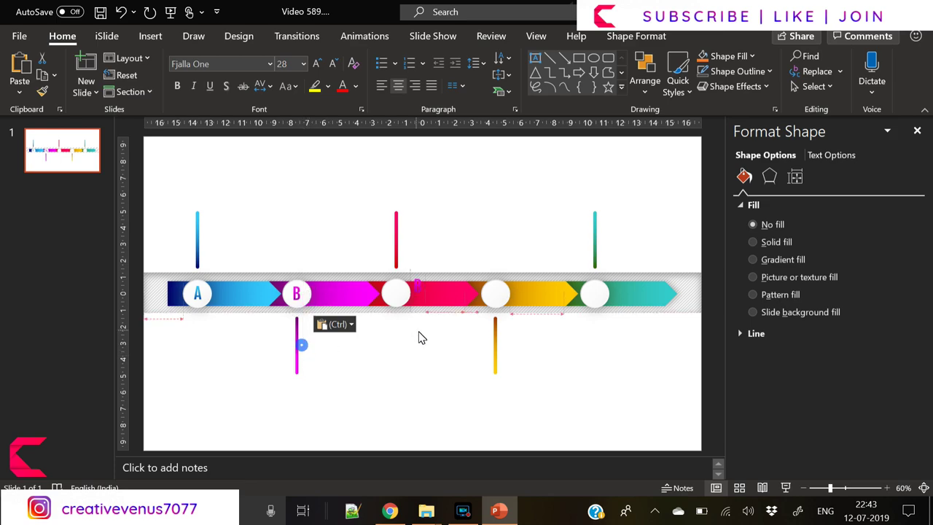
left_click_drag(296, 294, 396, 294)
scroll(398, 344, "up", 4)
left_click(432, 299)
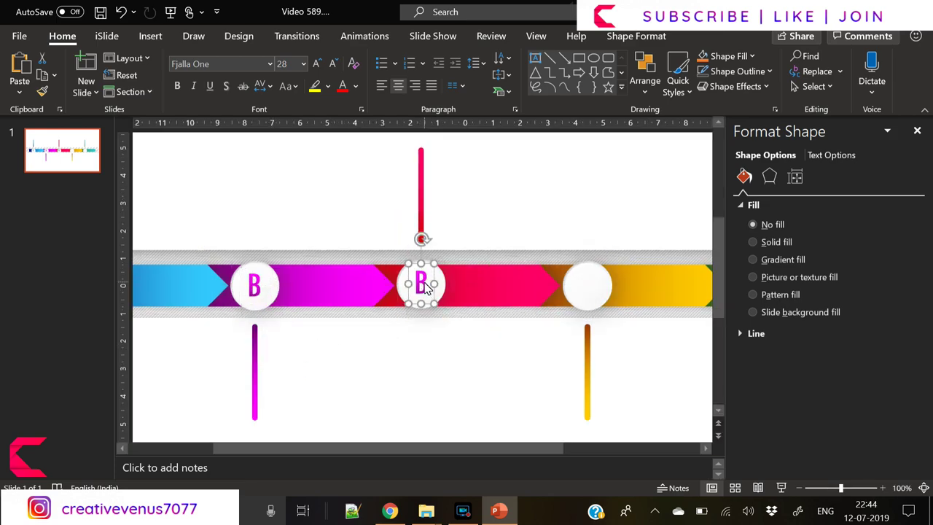
double_click(426, 286)
type("C")
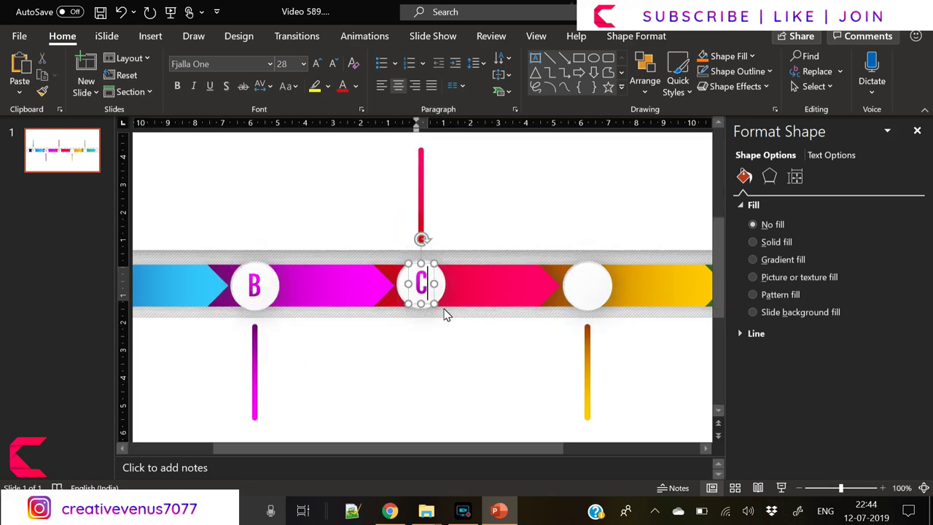
scroll(418, 336, "down", 3)
Copy the C circle onto the blank circle of the fourth, yellow arrow
left_click(419, 332)
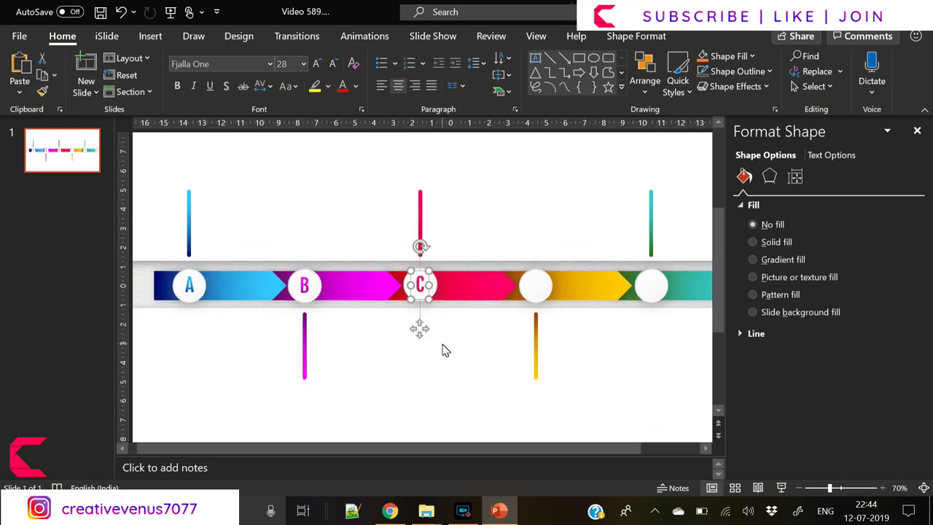
key("ctrl+c")
key("ctrl+v")
left_click_drag(428, 334, 535, 332)
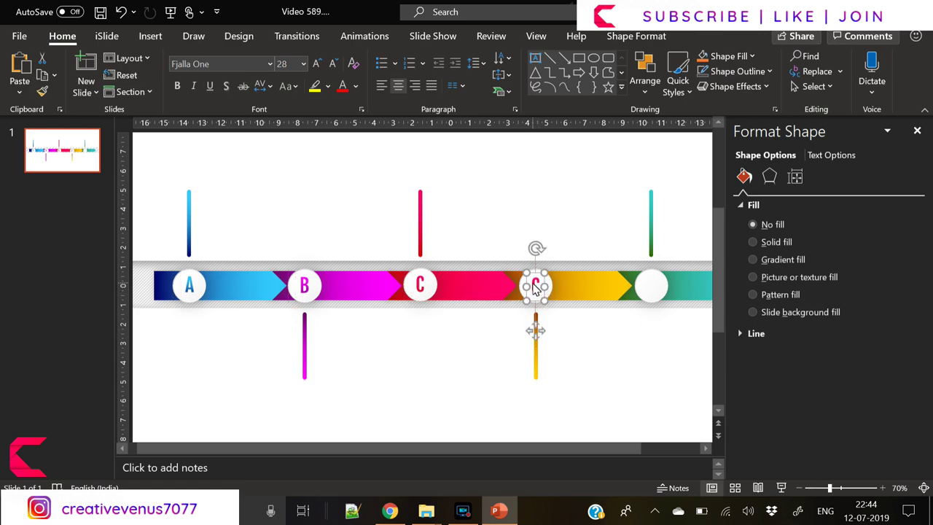
double_click(536, 286)
Relabel the fourth circle D, then copy it onto the last arrow and relabel it E
type("D")
left_click(560, 314)
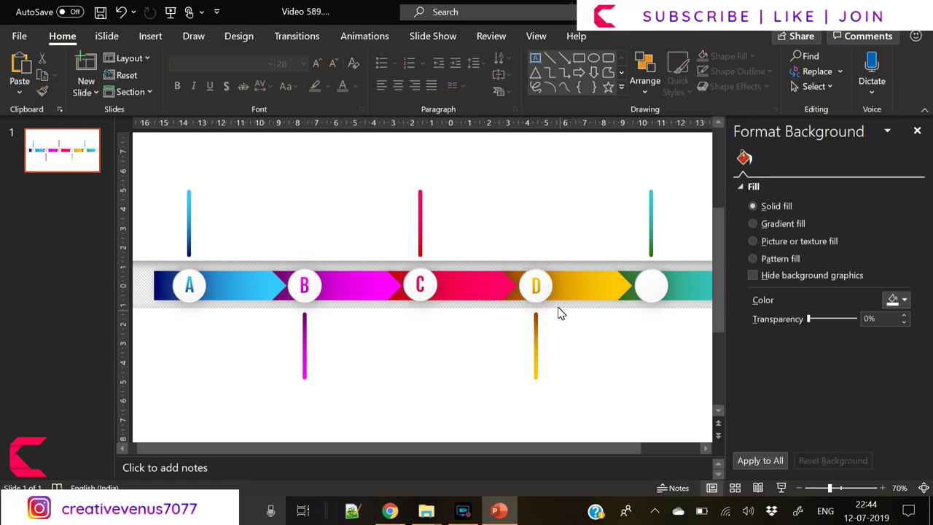
left_click(537, 293)
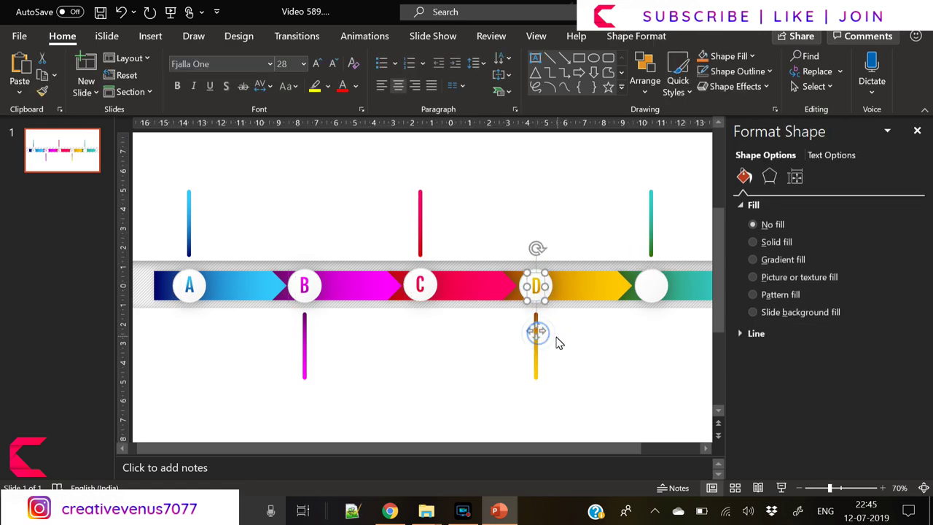
key("ctrl+c")
key("ctrl+v")
left_click_drag(547, 344, 655, 336)
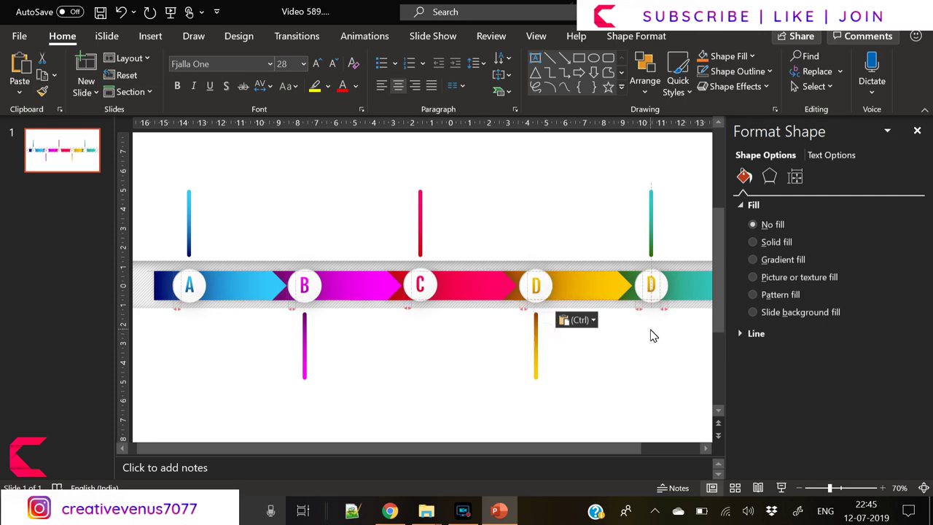
key("F2")
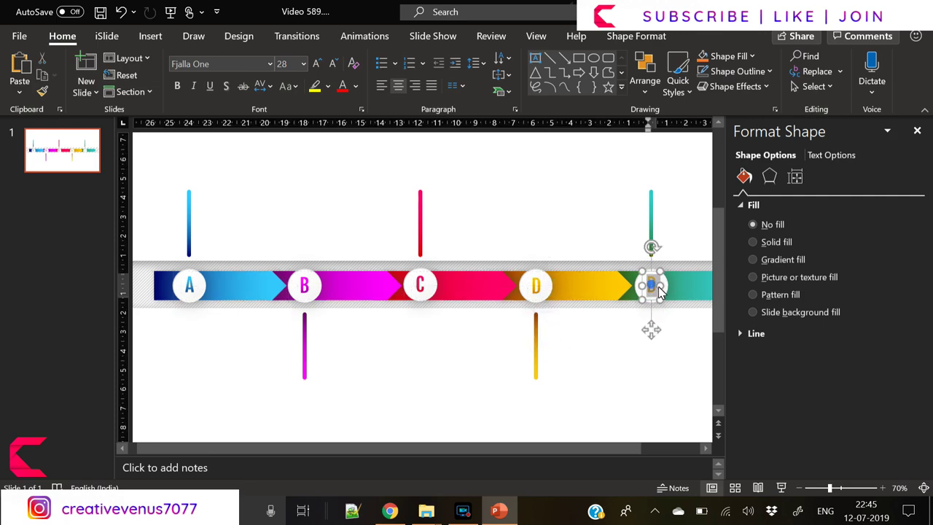
type("E")
Give the letter E a gradient from dark green to the last arrow's teal
left_click(826, 155)
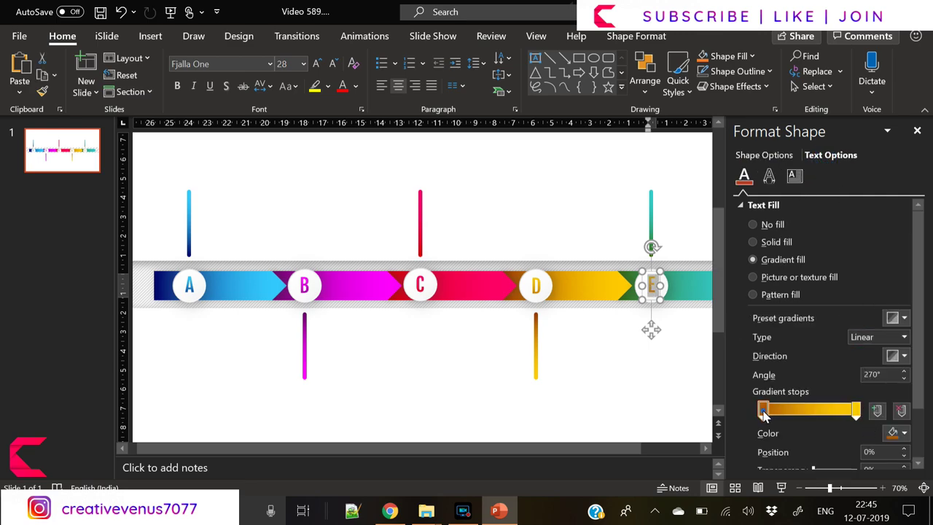
left_click(901, 433)
left_click(880, 385)
left_click(855, 415)
left_click(901, 433)
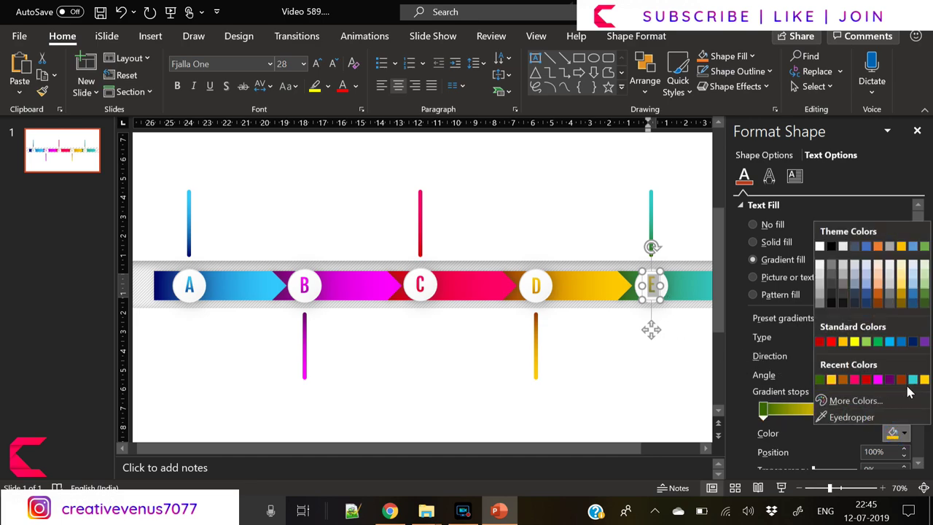
left_click(846, 417)
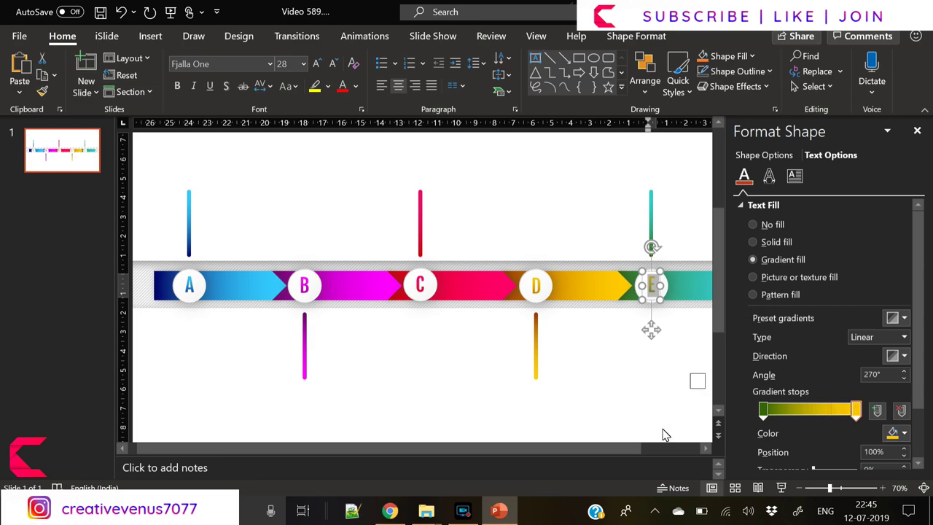
scroll(642, 330, "right", 2)
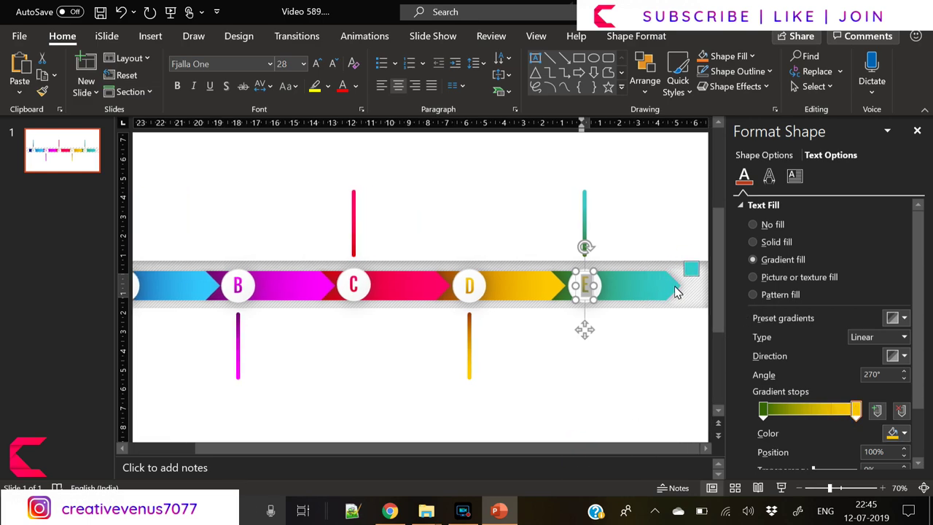
left_click(675, 292)
left_click(633, 379)
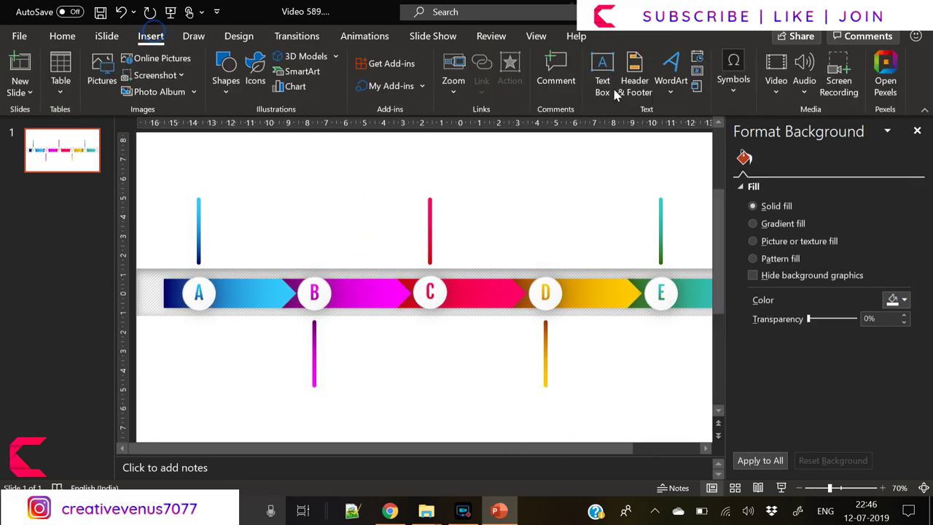
left_click(602, 82)
Draw a HEADING text box above step A in Fjalla One, coloured from the slide
left_click_drag(217, 208, 357, 229)
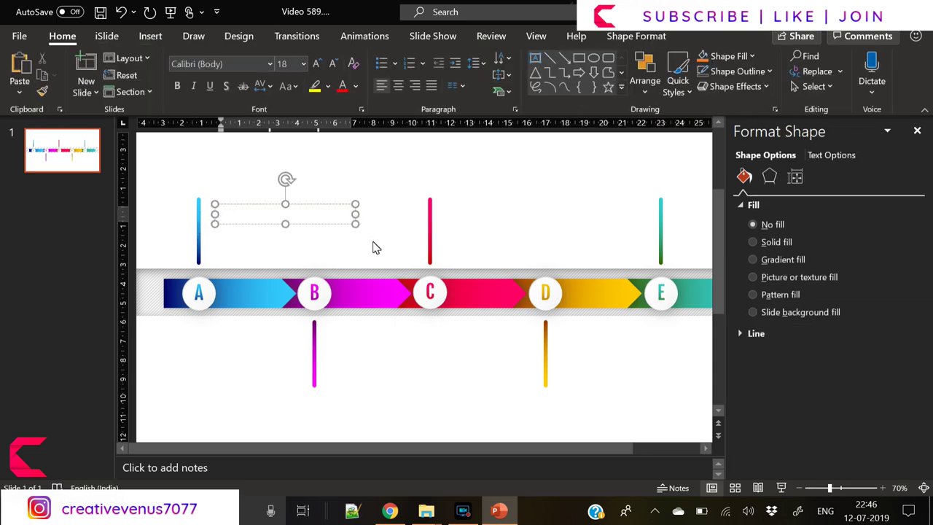
key("ctrl+a")
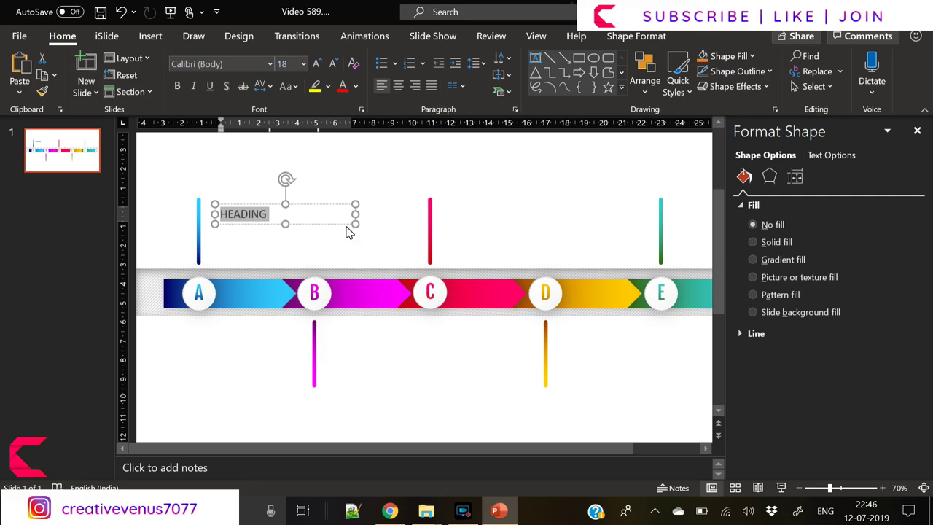
left_click(239, 64)
type("Fjalla One")
key("Return")
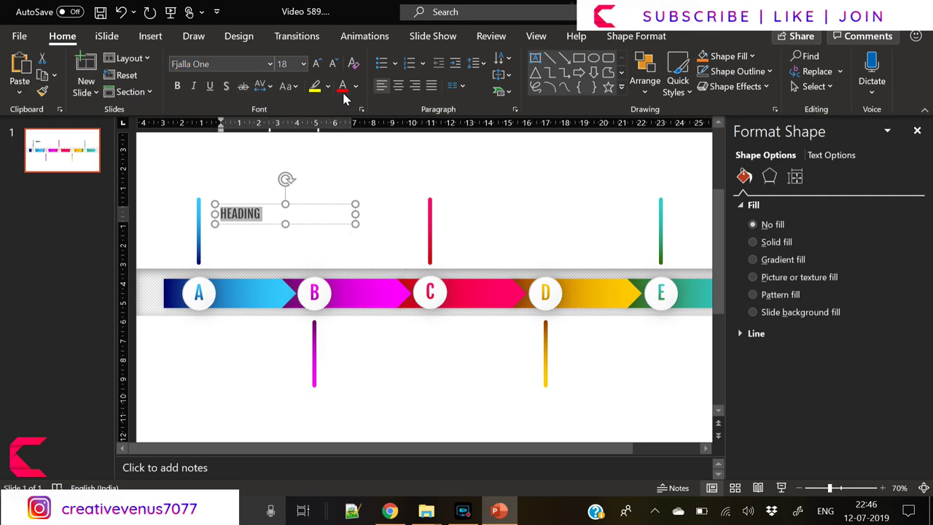
left_click(333, 64)
left_click(333, 64)
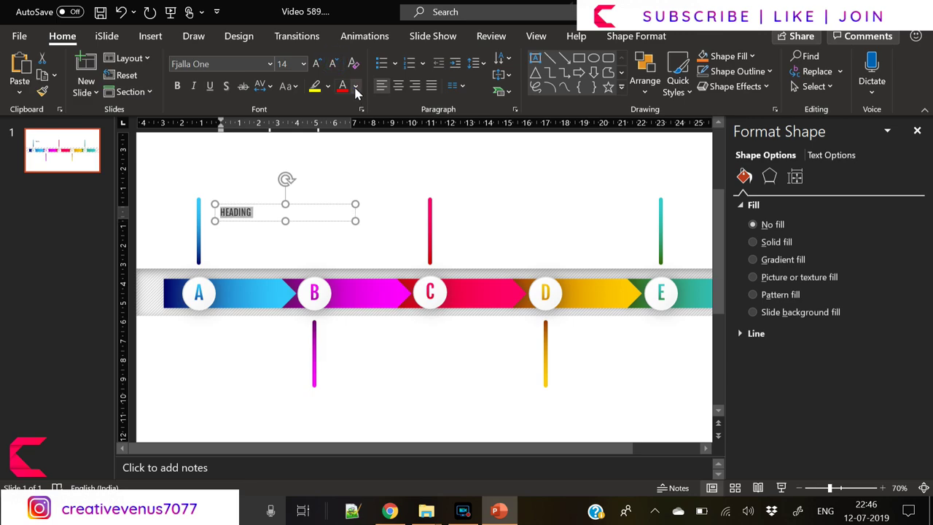
left_click(356, 87)
left_click(380, 294)
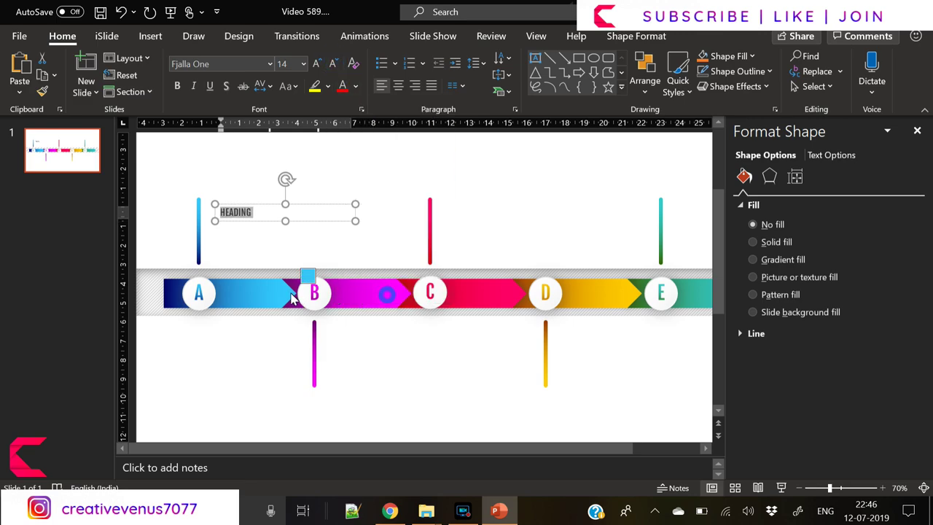
Give HEADING a gradient text fill, nudge it left and size it to 12 pt
left_click(818, 166)
left_click(752, 259)
left_click_drag(222, 214, 215, 216)
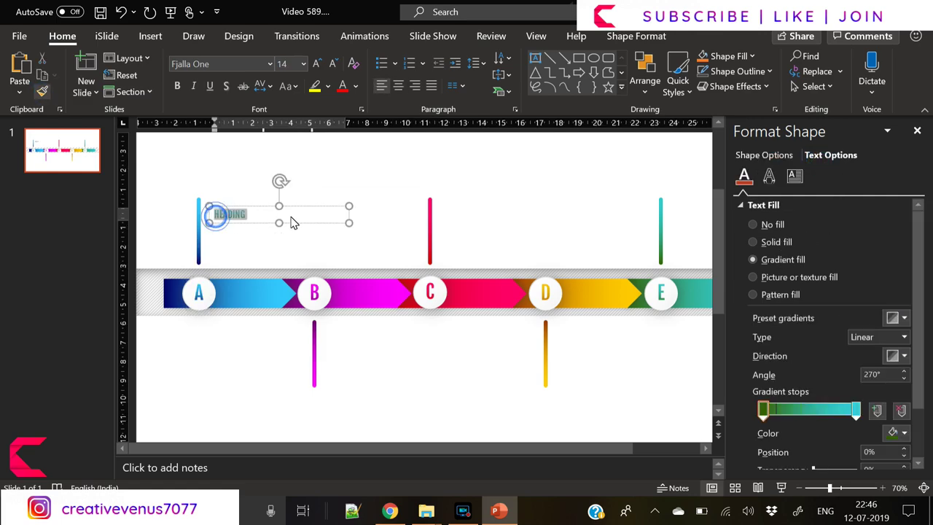
left_click(336, 66)
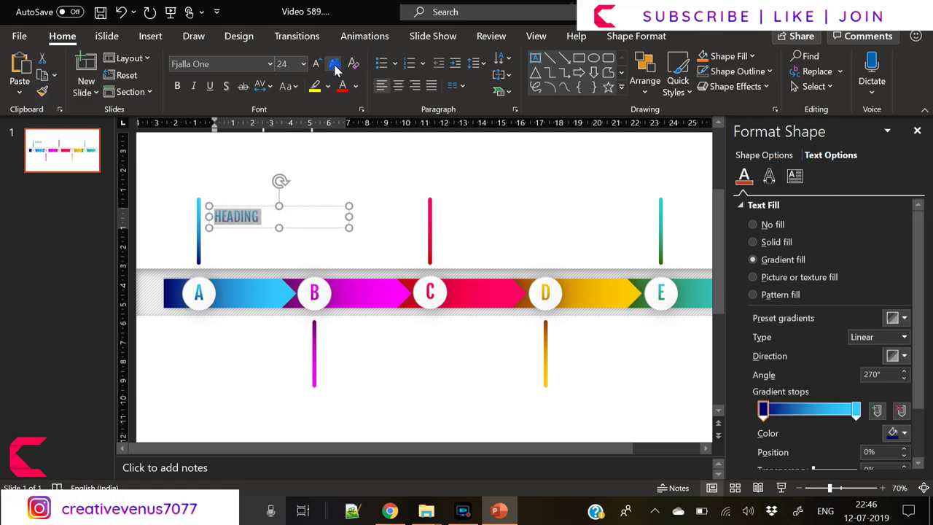
left_click(334, 65)
left_click(334, 65)
left_click(334, 65)
left_click(334, 65)
left_click(334, 64)
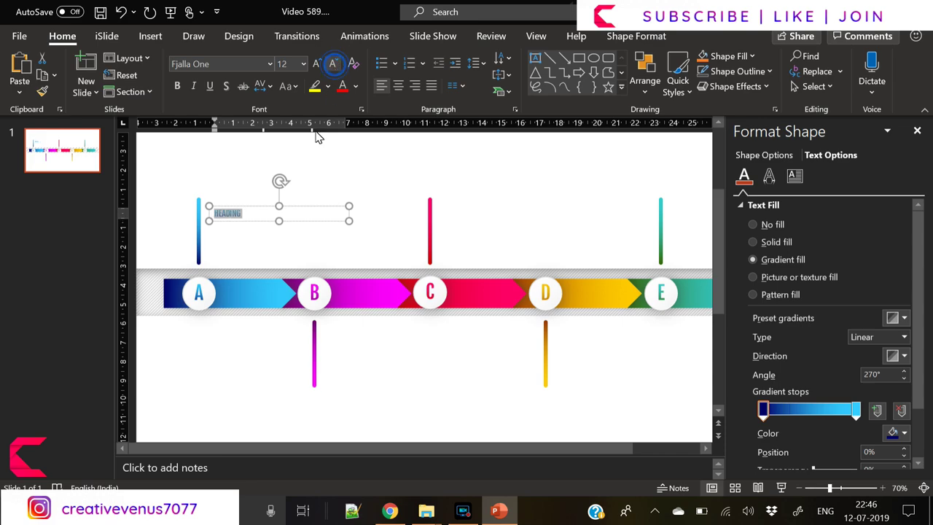
Try Loose character spacing on HEADING, then undo it
left_click(246, 235)
left_click(246, 220)
left_click(259, 86)
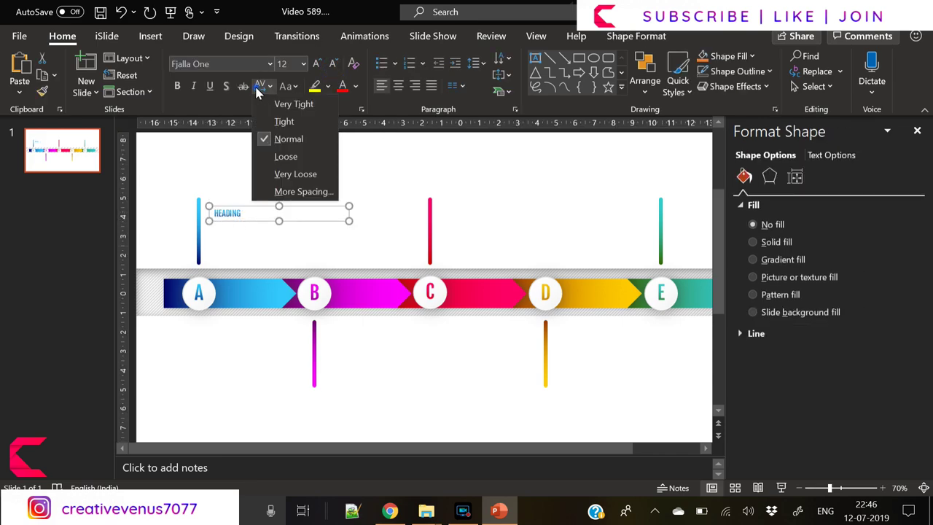
left_click(279, 156)
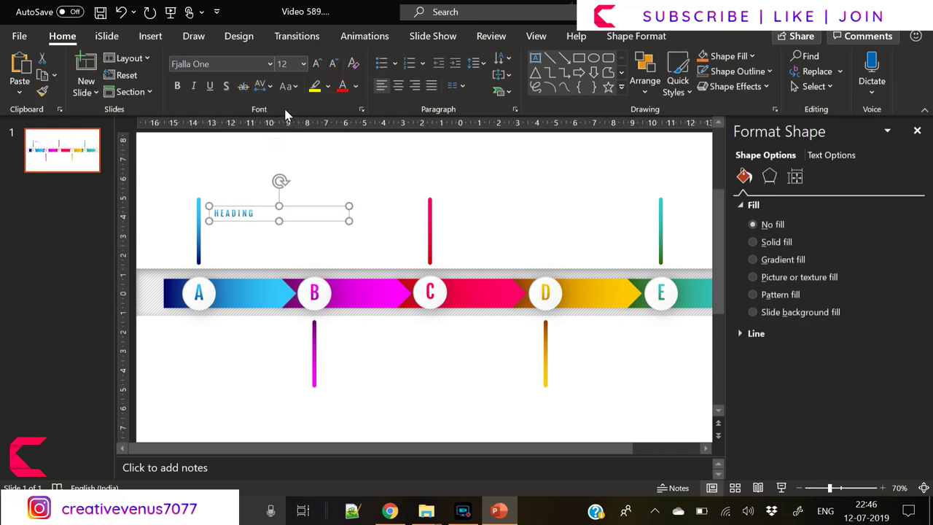
key("ctrl+z")
Duplicate HEADING just below it and replace its text with the placeholder paragraph
key("ctrl+v")
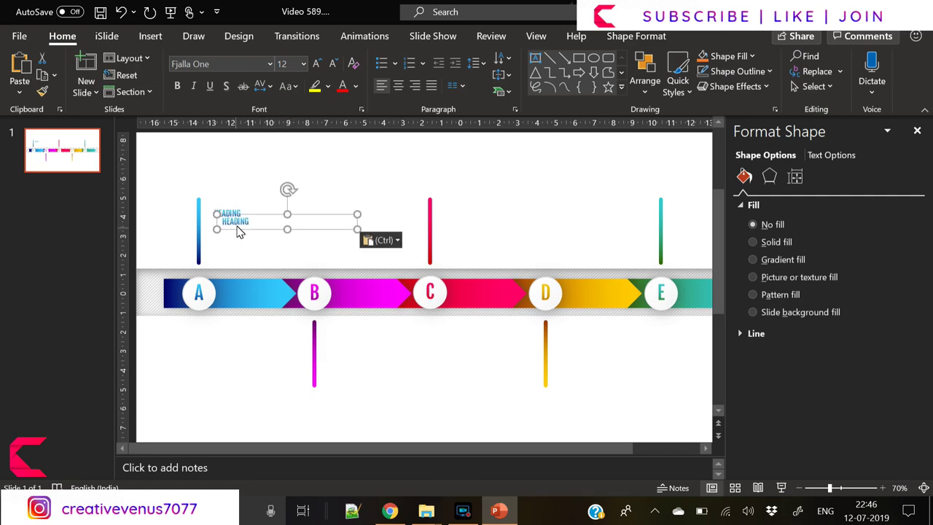
left_click_drag(238, 235, 230, 239)
double_click(229, 226)
key("ctrl+v")
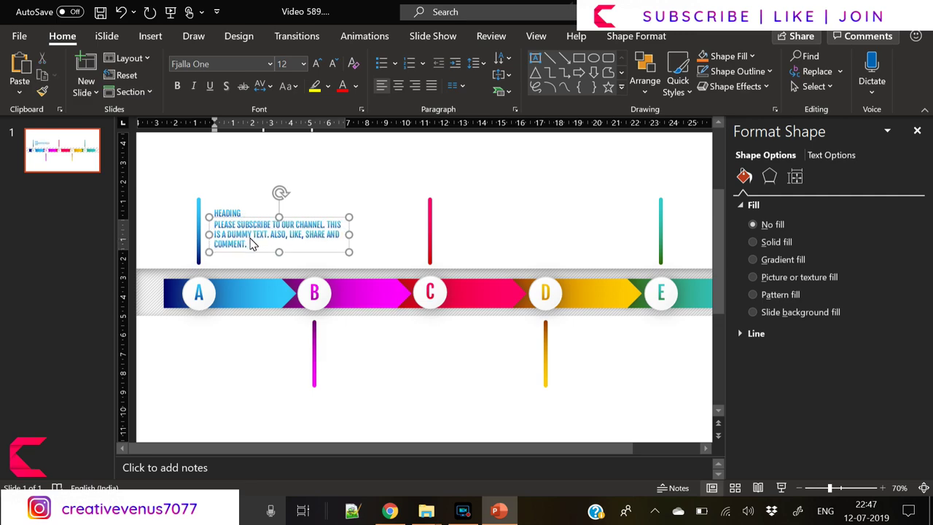
Set the description paragraph in grey Montserrat Light
triple_click(223, 239)
left_click(231, 65)
type("Mont")
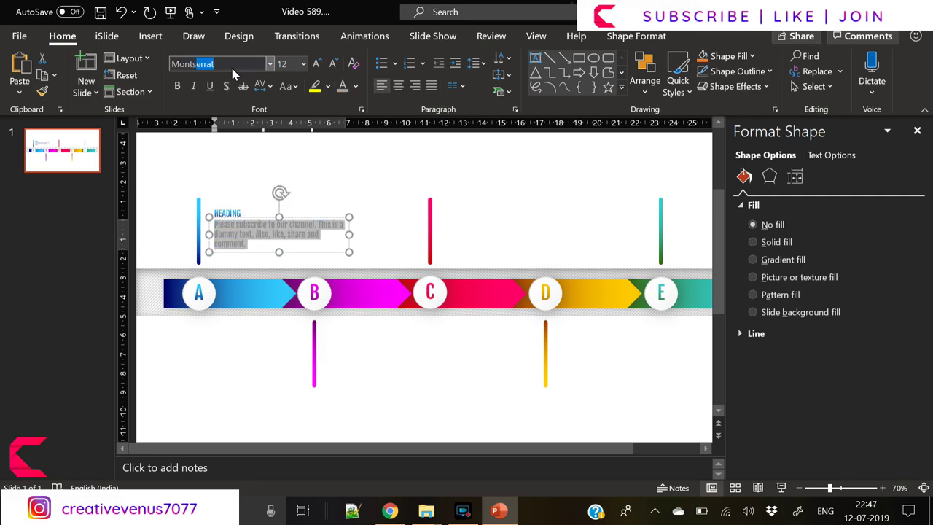
type("serrat L")
key("Return")
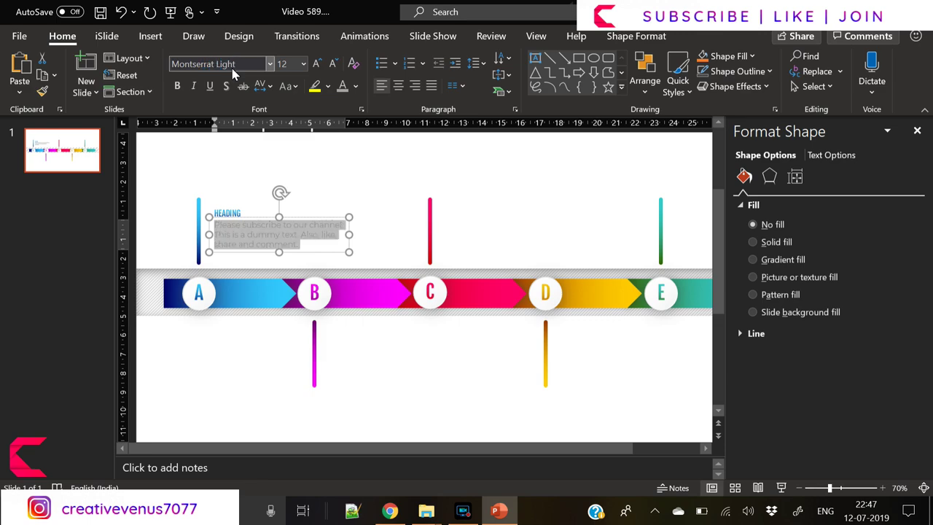
left_click(334, 63)
left_click(334, 63)
left_click(334, 64)
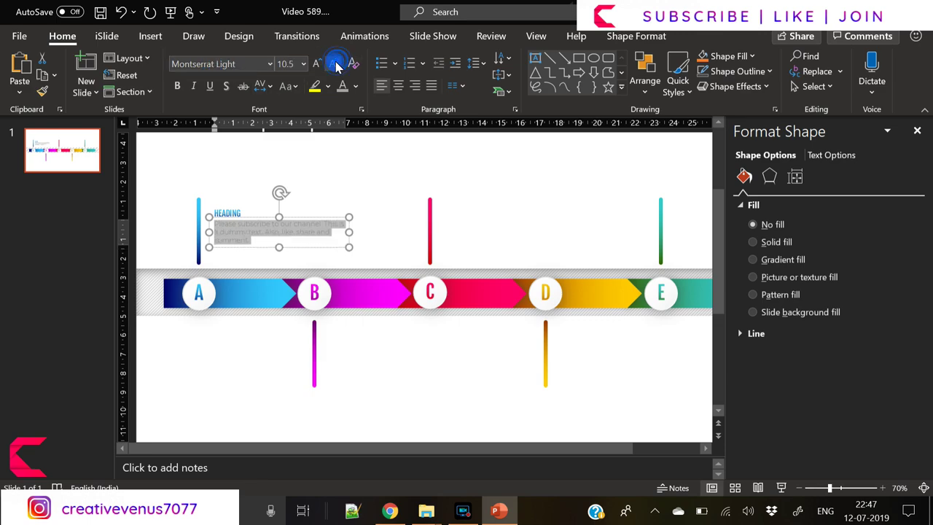
left_click(336, 64)
left_click(336, 65)
left_click(336, 64)
left_click(316, 64)
left_click(316, 63)
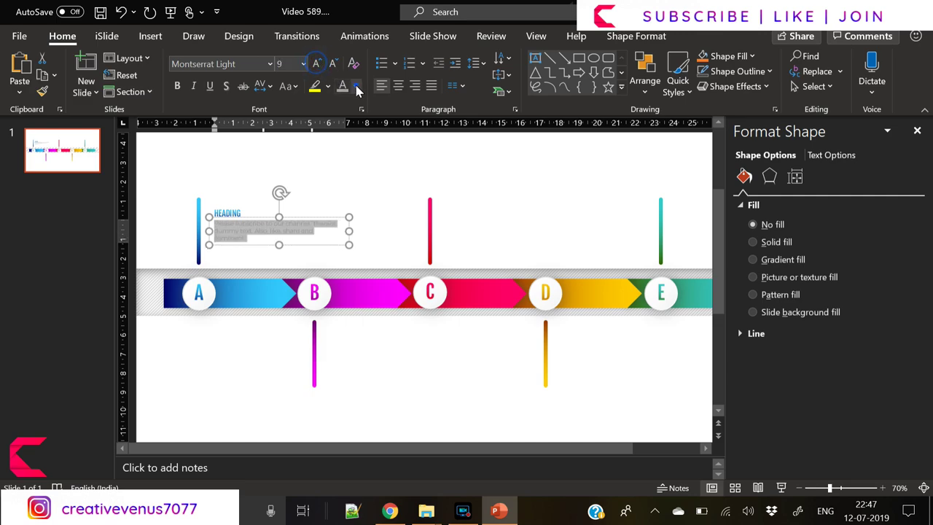
left_click(356, 86)
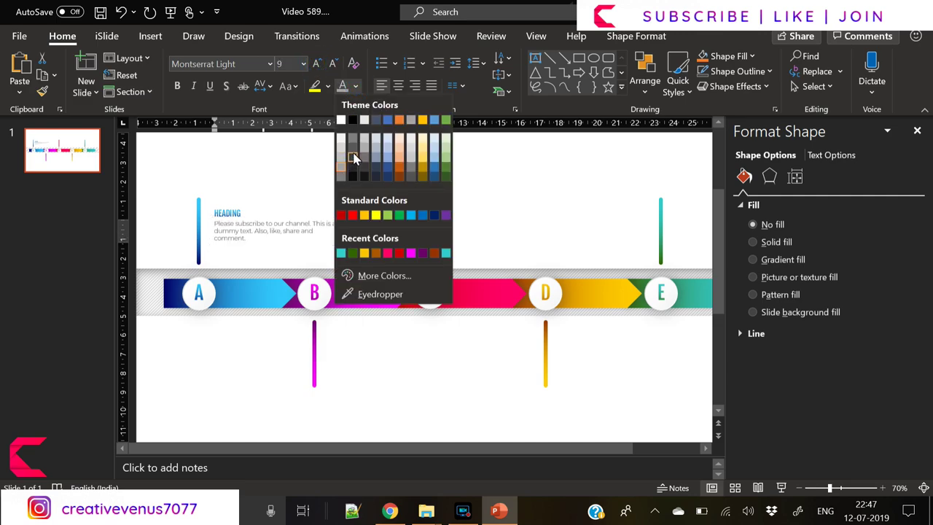
left_click(353, 157)
Narrow the description box, set its text to 8 pt and justify it
left_click_drag(351, 233, 297, 241)
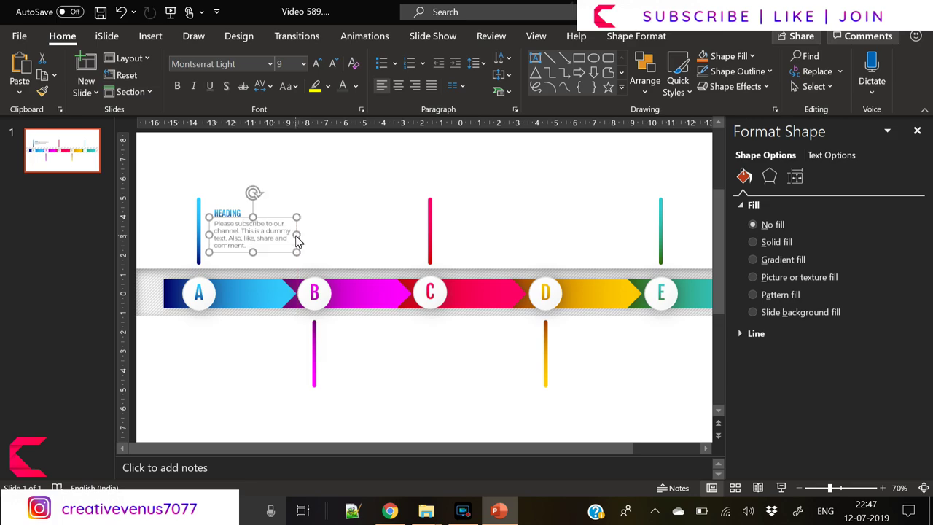
left_click(333, 64)
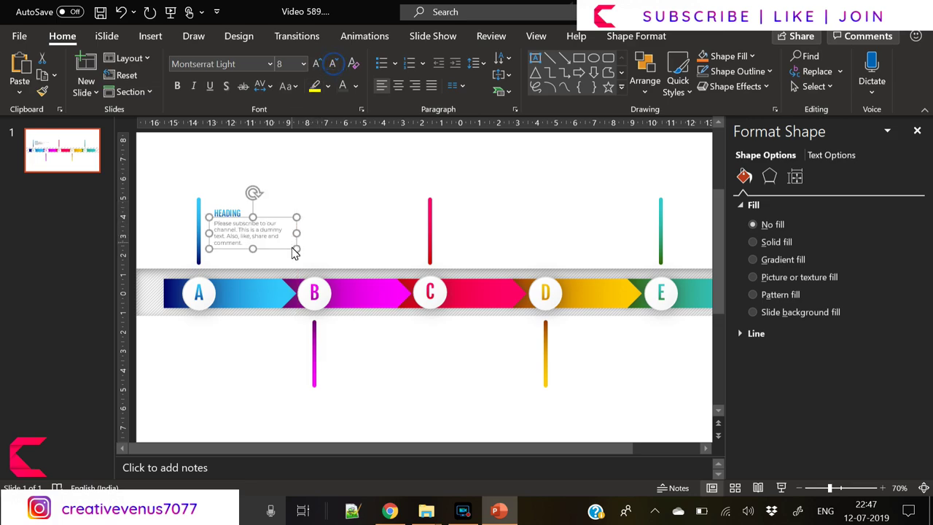
left_click(432, 86)
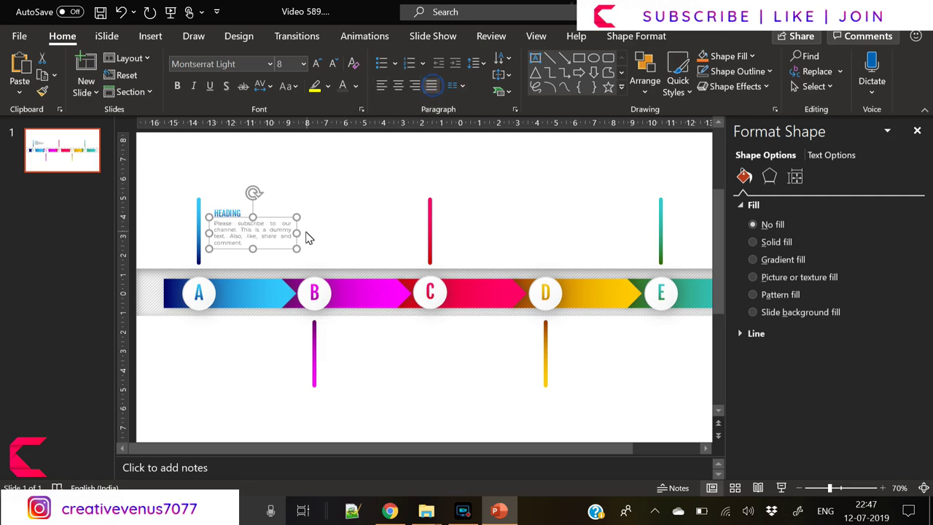
left_click_drag(298, 234, 287, 239)
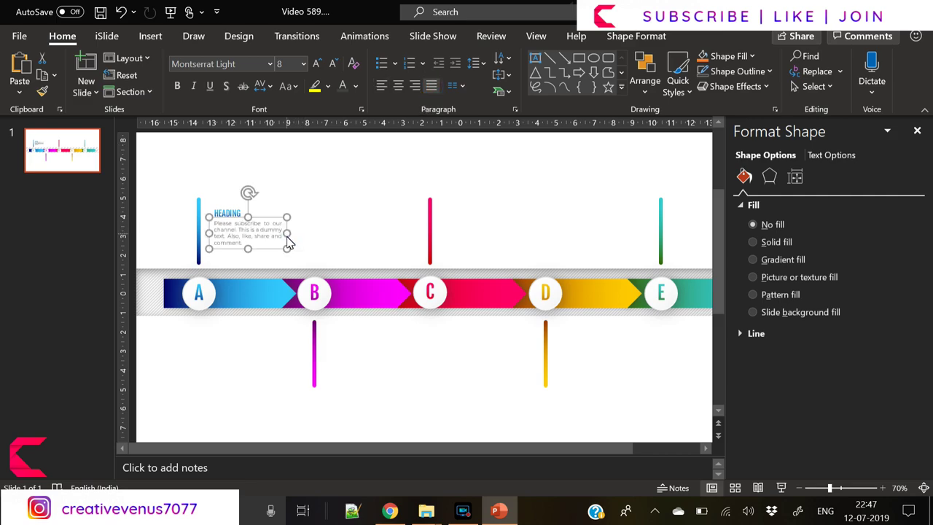
Duplicate the heading and description block and move the copy beside the C bar
left_click(251, 388)
left_click(215, 219)
left_click(227, 213, "shift")
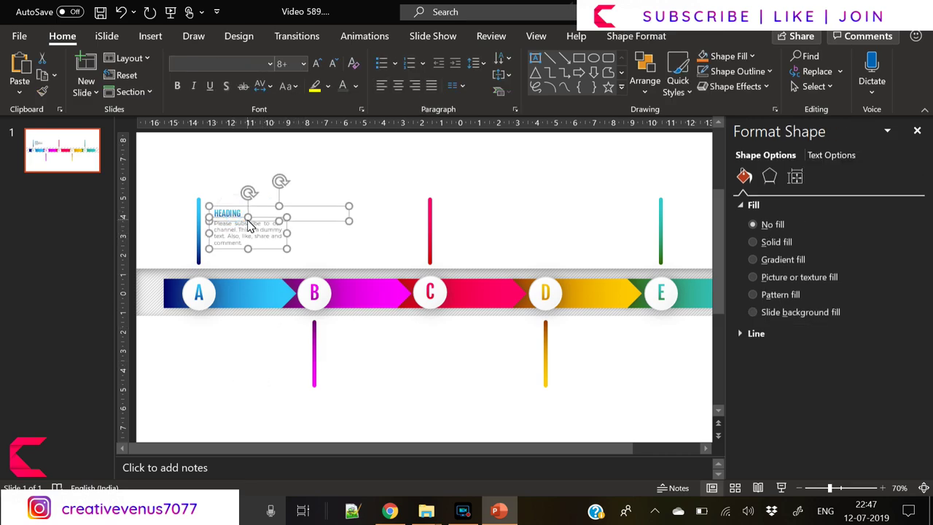
key("ctrl+d")
left_click_drag(245, 219, 311, 217)
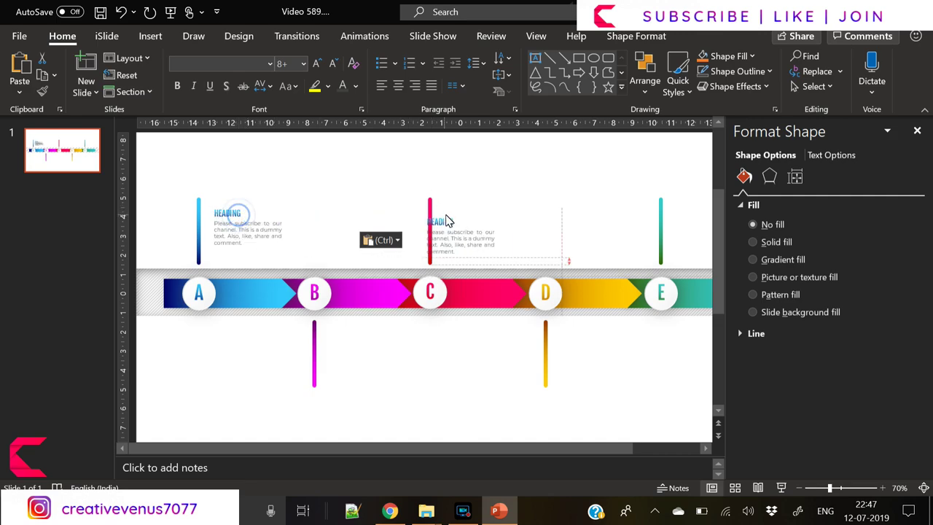
Place heading-and-description blocks under the B bar and beside the C and E bars
mouse_move(448, 221)
left_mouse_down()
mouse_move(348, 337)
mouse_move(387, 346)
left_mouse_up()
key("ctrl+v")
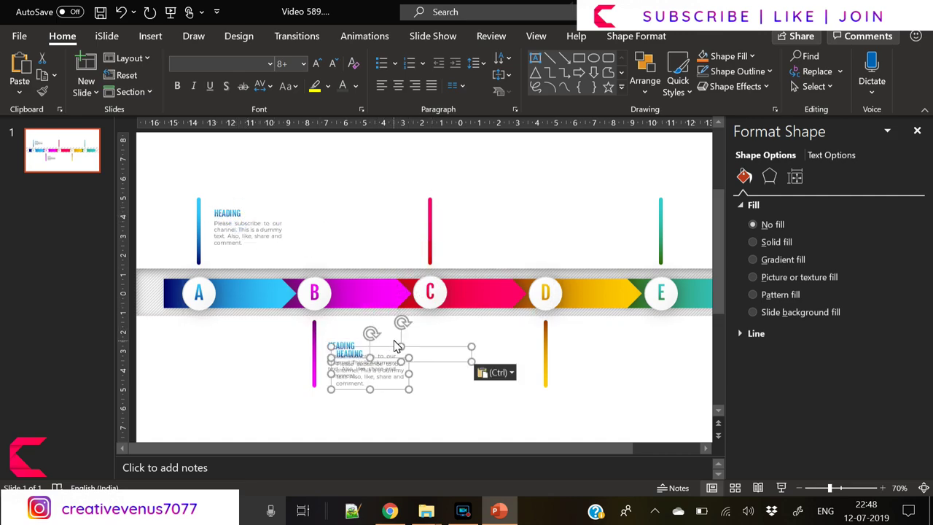
left_click_drag(331, 357, 441, 216)
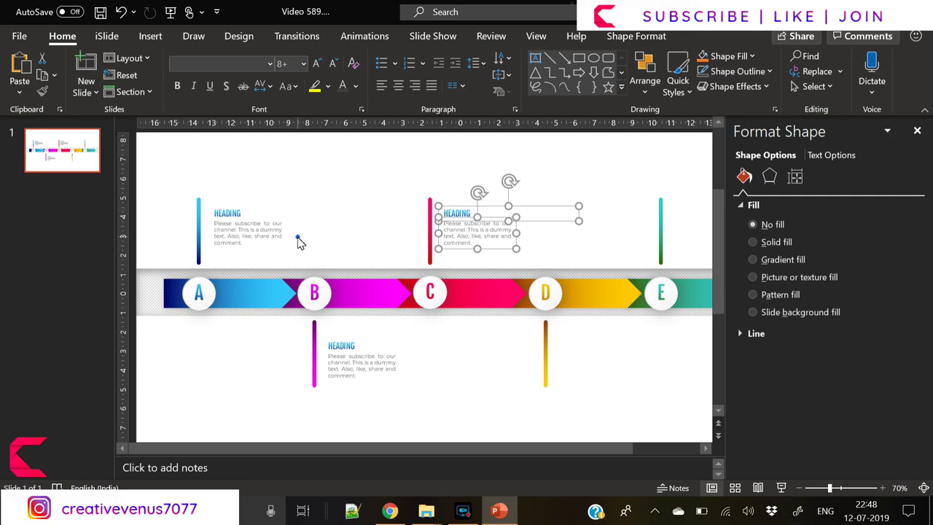
scroll(515, 301, "right", 2)
key("ctrl+v")
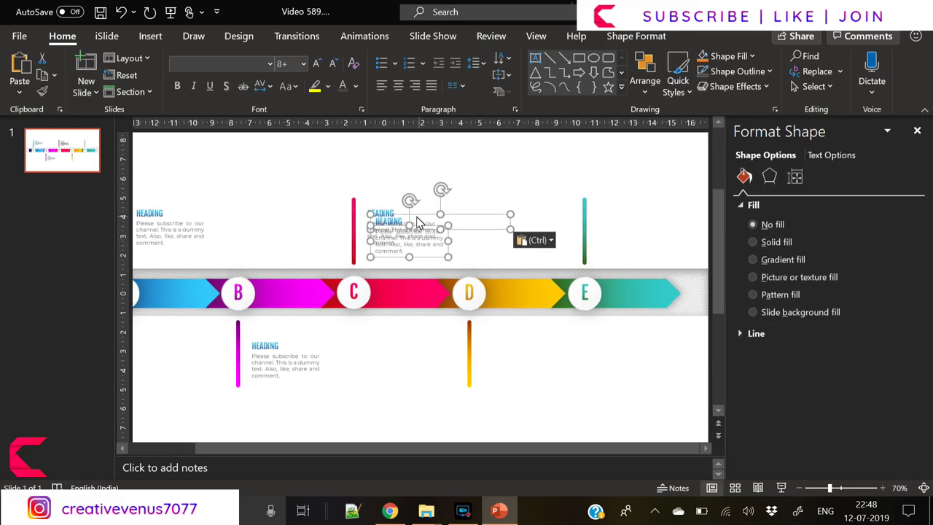
left_click_drag(408, 222, 639, 217)
Duplicate the lower heading block beside the D bar
left_click(243, 418)
left_click_drag(239, 409, 362, 329)
key("ctrl+v")
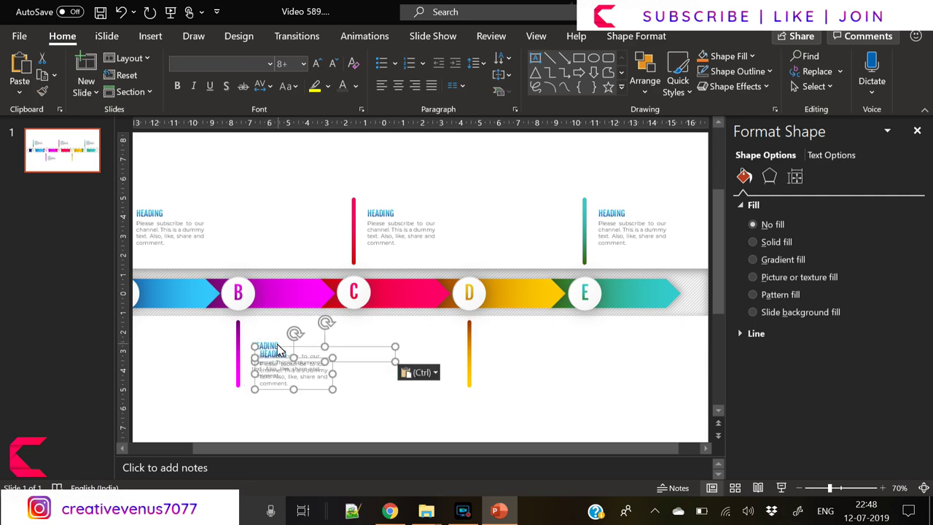
left_click_drag(276, 352, 510, 343)
scroll(292, 313, "down", 1)
Format-paint the B letter's style onto the lower B heading, left-aligned and shrunk to 12 pt
left_click(290, 286)
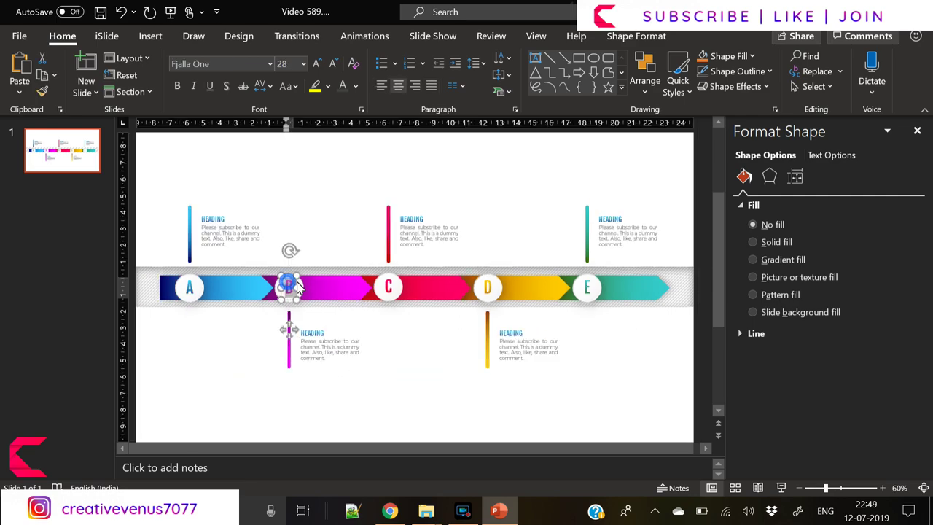
left_click(43, 91)
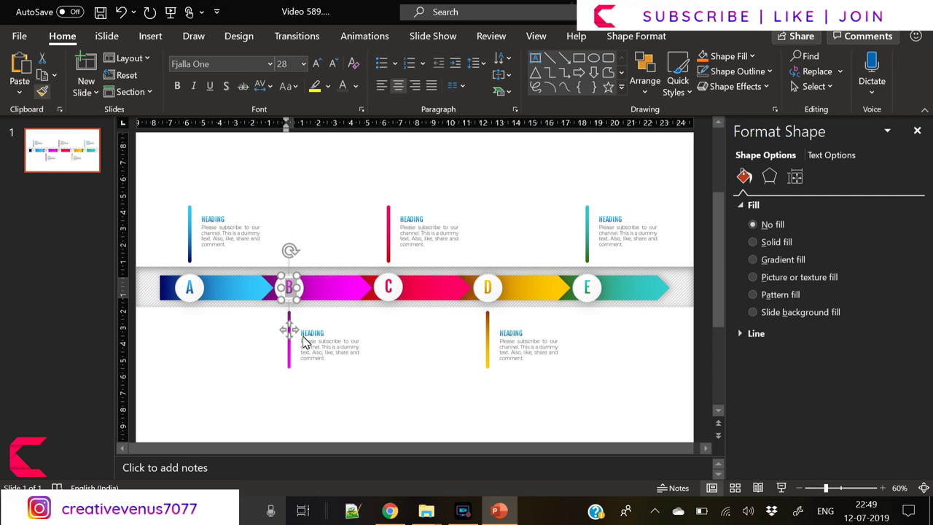
left_click_drag(305, 342, 372, 344)
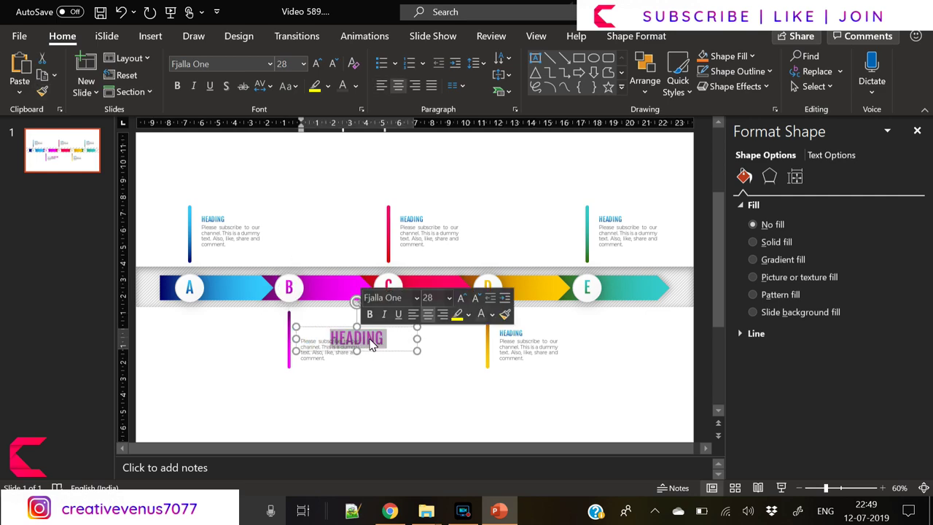
left_click(379, 86)
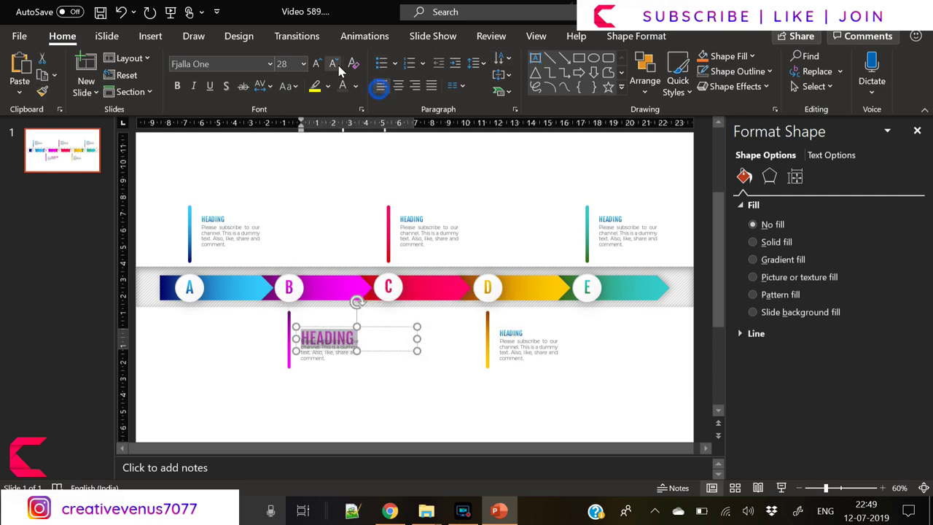
left_click(332, 64)
left_click(333, 64)
left_click(332, 64)
left_click(332, 65)
left_click(332, 65)
left_click(333, 64)
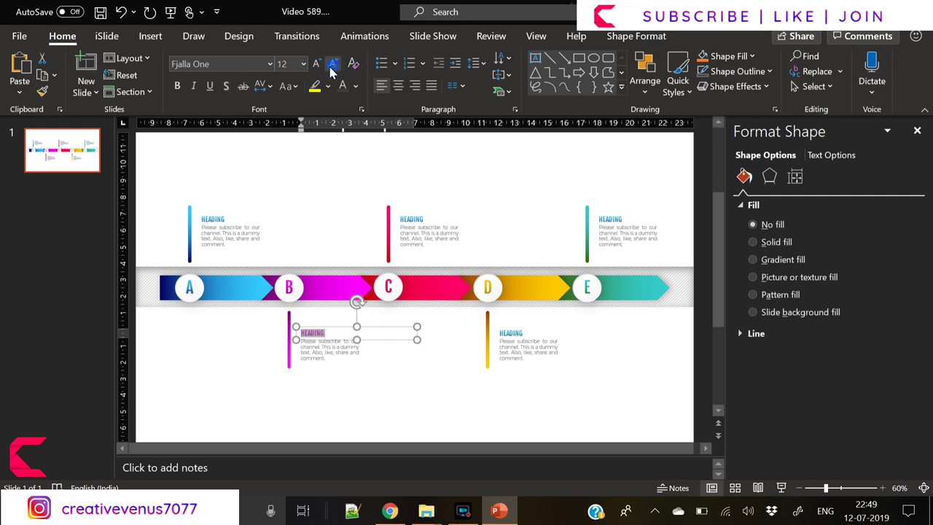
left_click(210, 219)
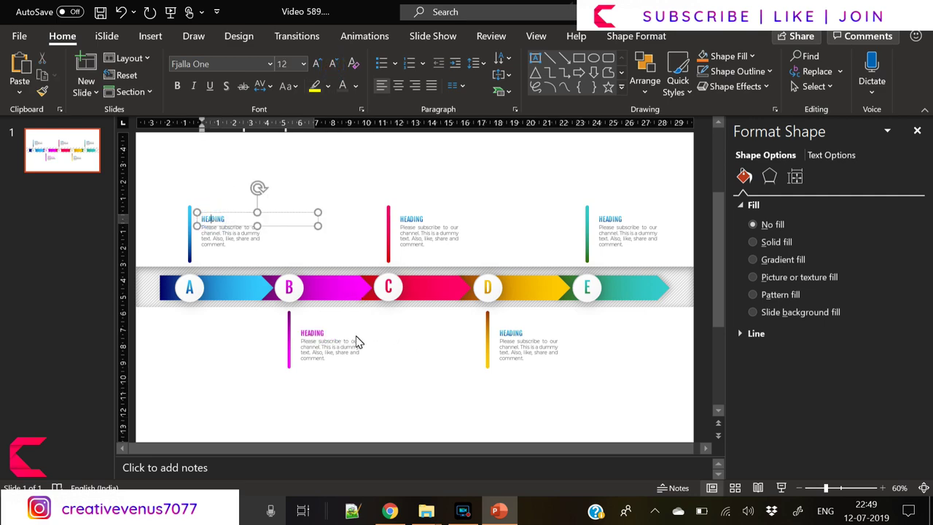
left_click(311, 336)
left_click(397, 413)
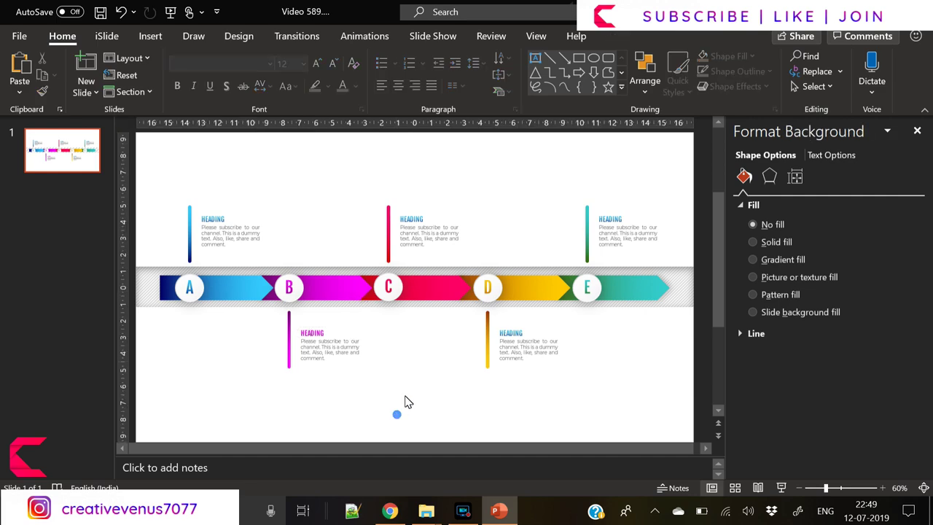
Give the C heading the C letter's red formatting and shrink it to small size
left_click(411, 219)
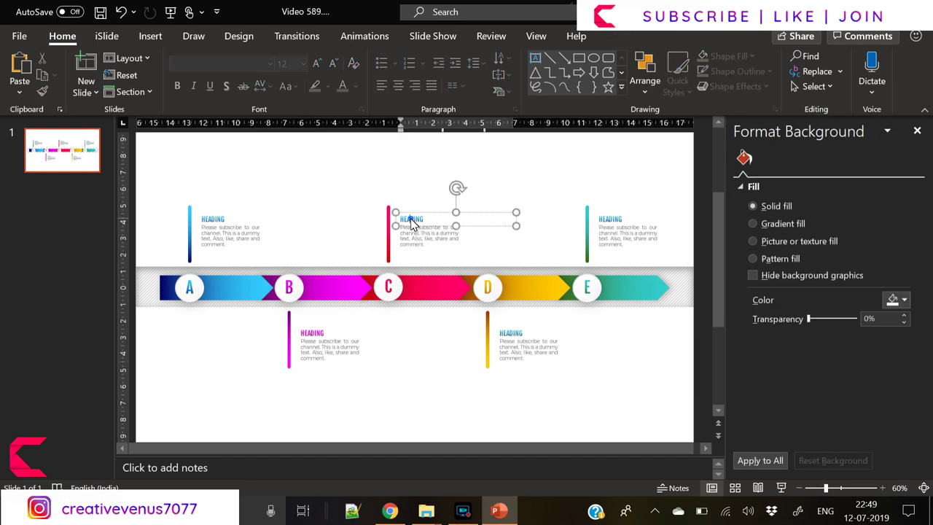
left_click(386, 286)
double_click(386, 287)
left_click(43, 91)
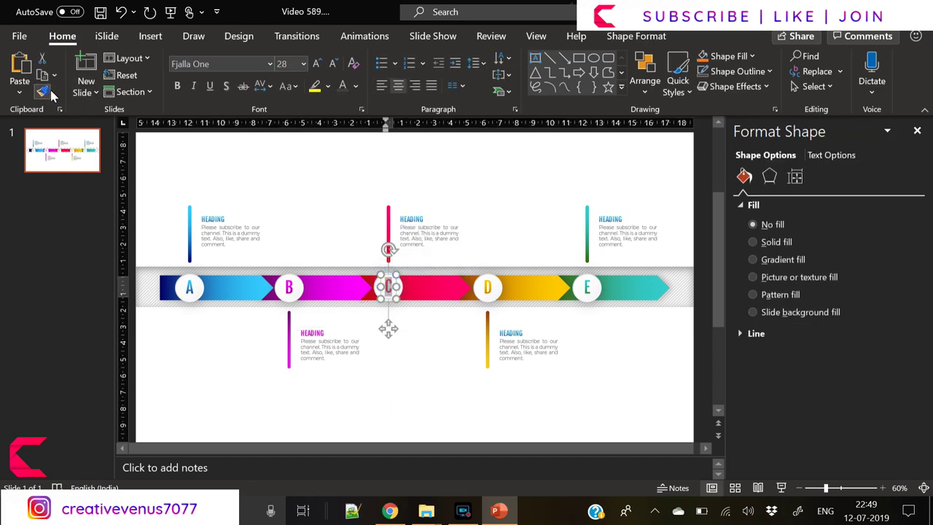
left_click_drag(399, 218, 431, 221)
left_click(332, 64)
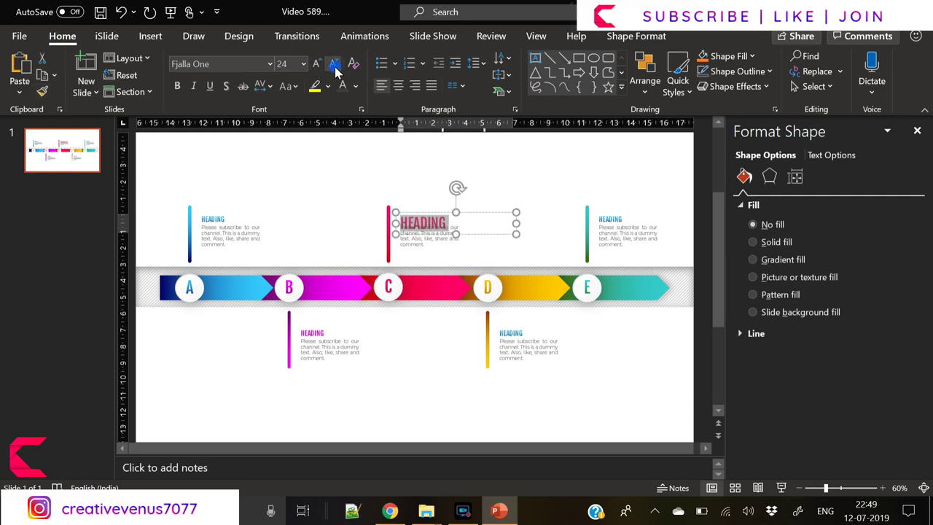
left_click(332, 64)
left_click(333, 64)
left_click(333, 64)
left_click(333, 64)
left_click(333, 64)
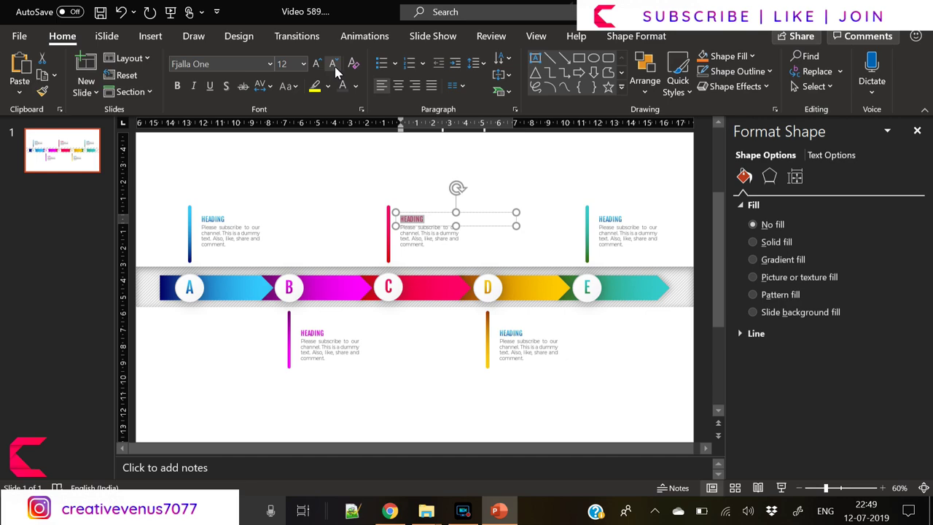
left_click(428, 405)
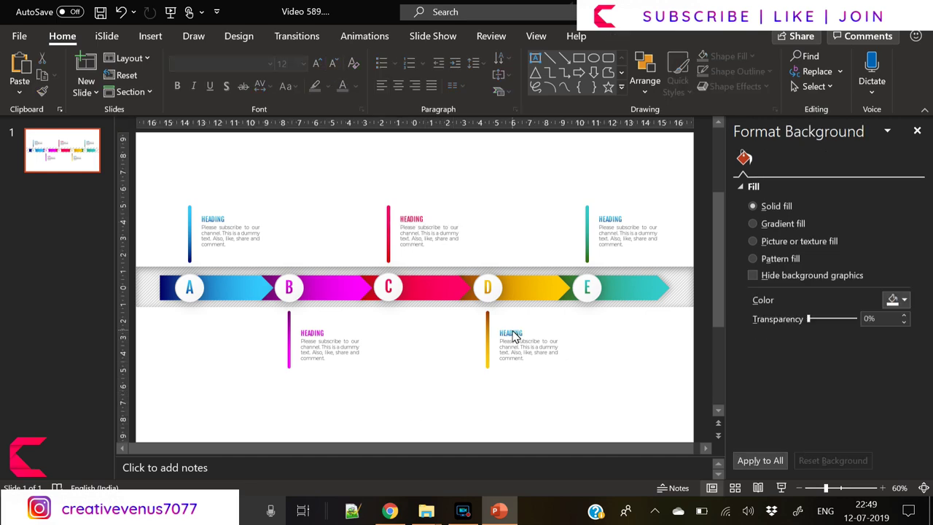
Give the D heading the D letter's gold formatting, shrunk to 12 pt
double_click(512, 337)
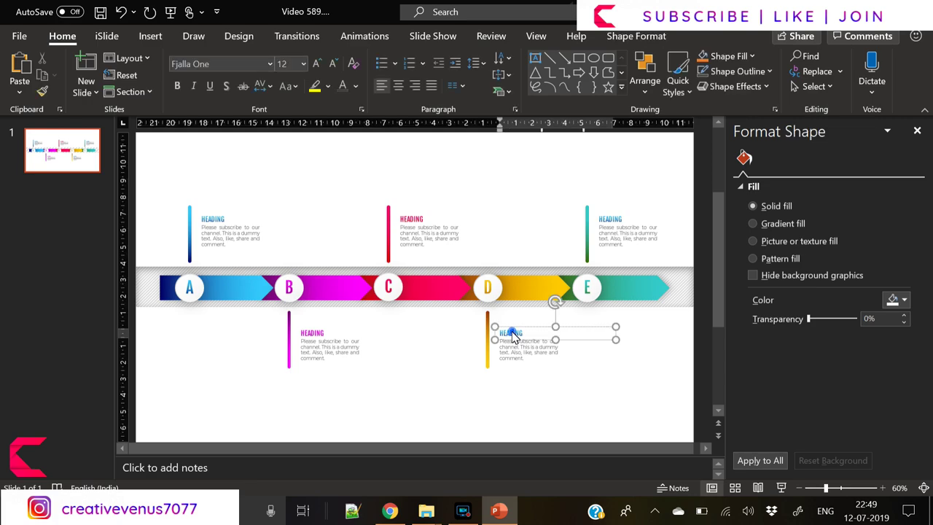
left_click(488, 290)
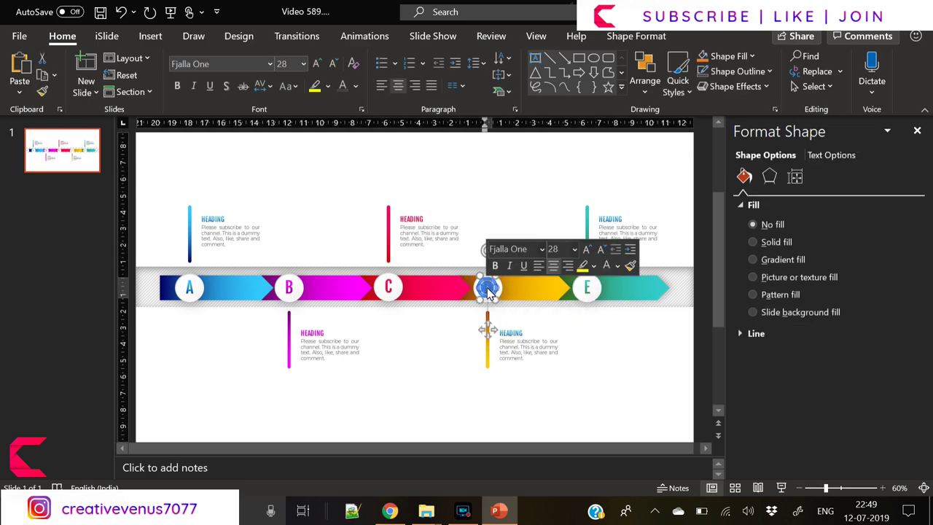
left_click(42, 91)
left_click(509, 335)
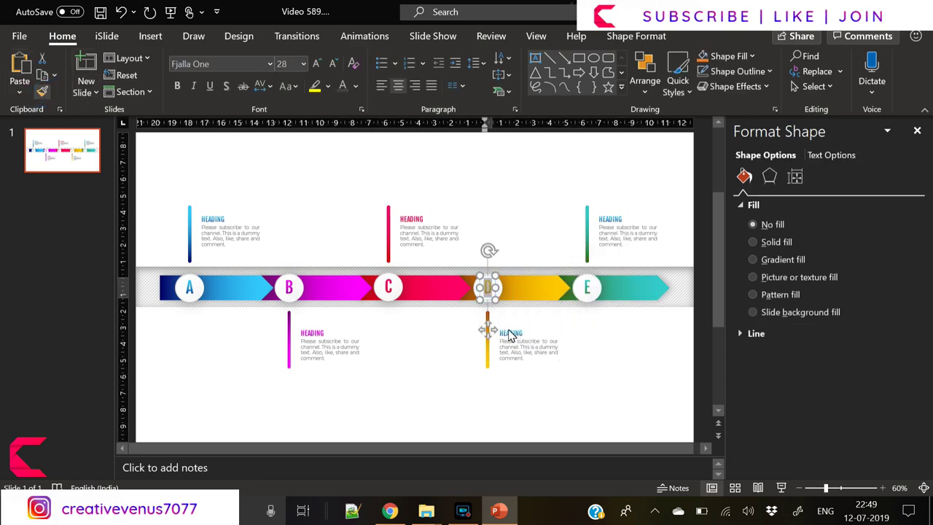
left_click_drag(500, 334, 555, 338)
left_click(332, 64)
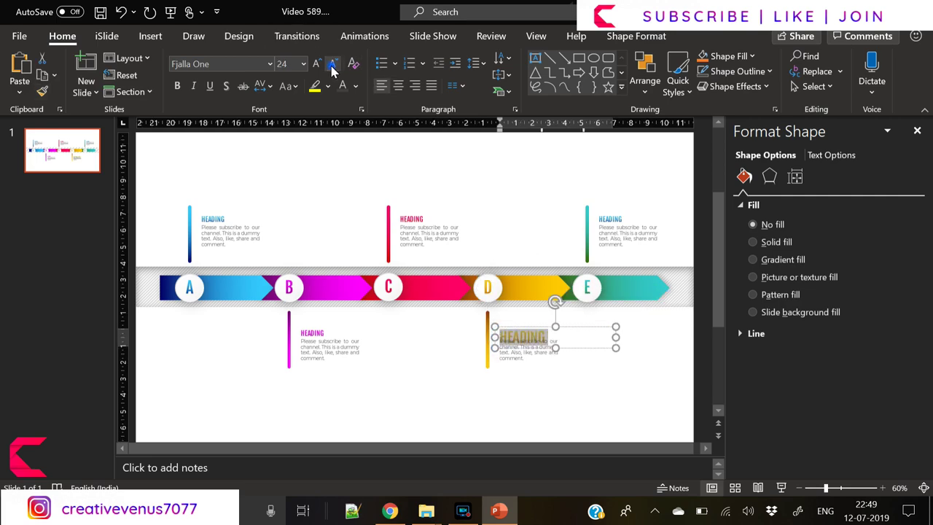
left_click(333, 64)
left_click(333, 65)
left_click(332, 64)
left_click(333, 64)
left_click(333, 64)
left_click(455, 410)
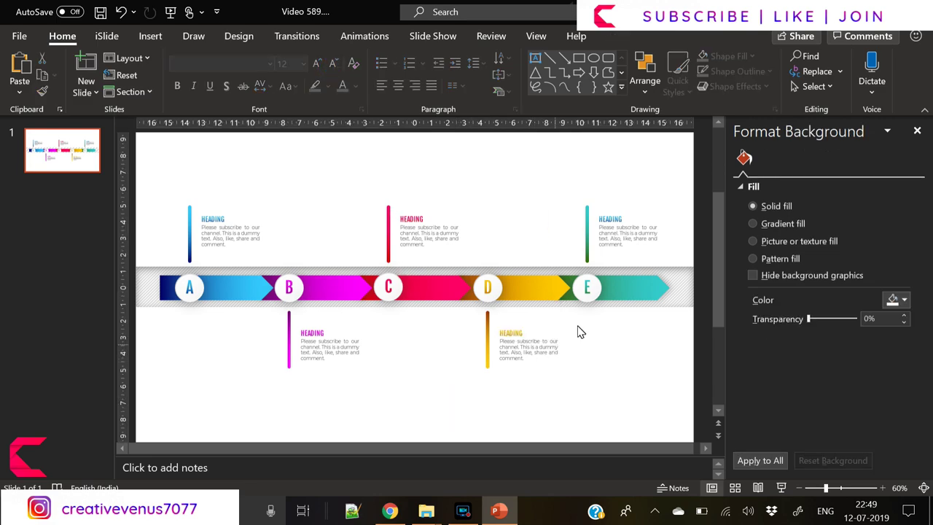
Paint the E letter's formatting onto the top-right heading, left-aligned at 12 pt
left_click(590, 292)
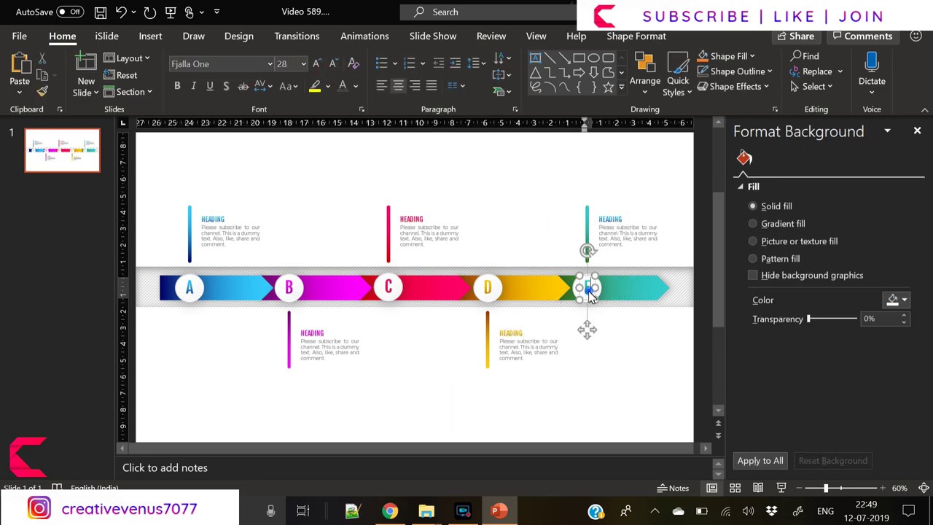
left_click(43, 93)
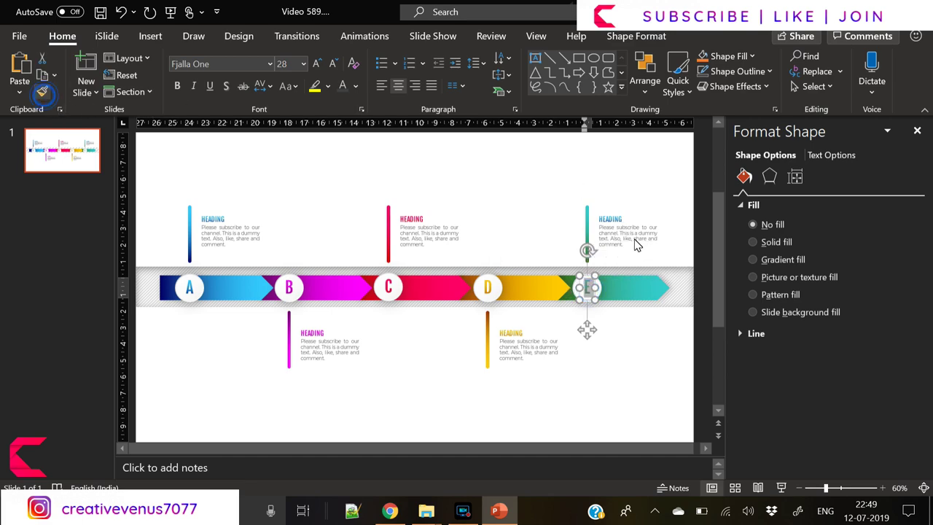
left_click(602, 226)
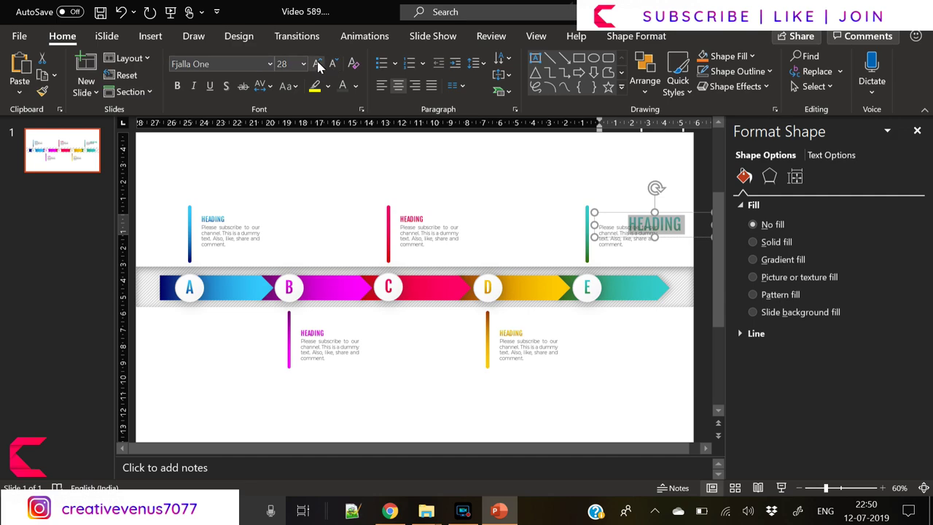
left_click(381, 87)
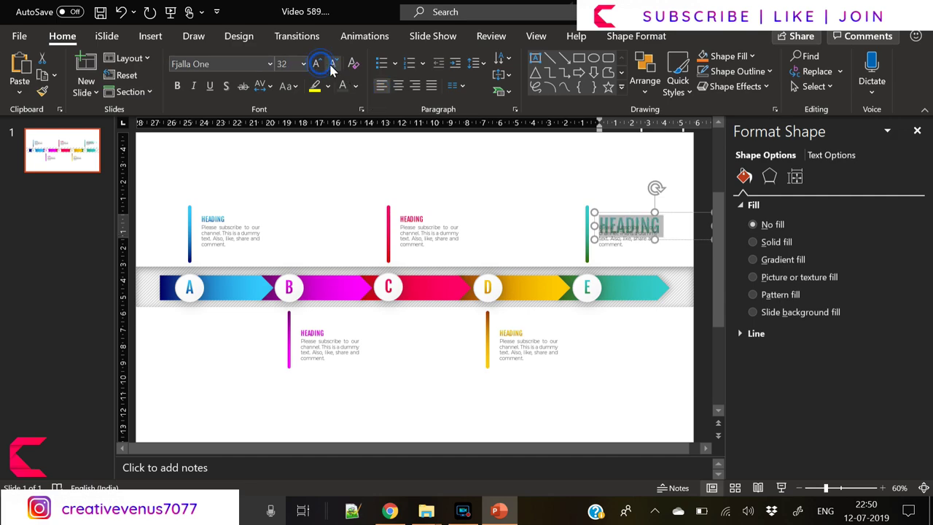
left_click(332, 64)
left_click(332, 64)
left_click(332, 64)
left_click(333, 64)
left_click(333, 65)
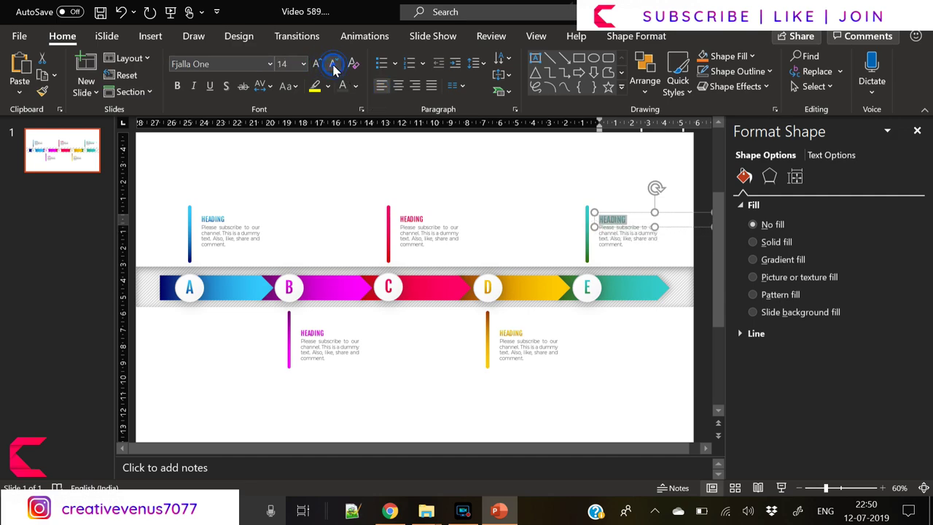
left_click(332, 65)
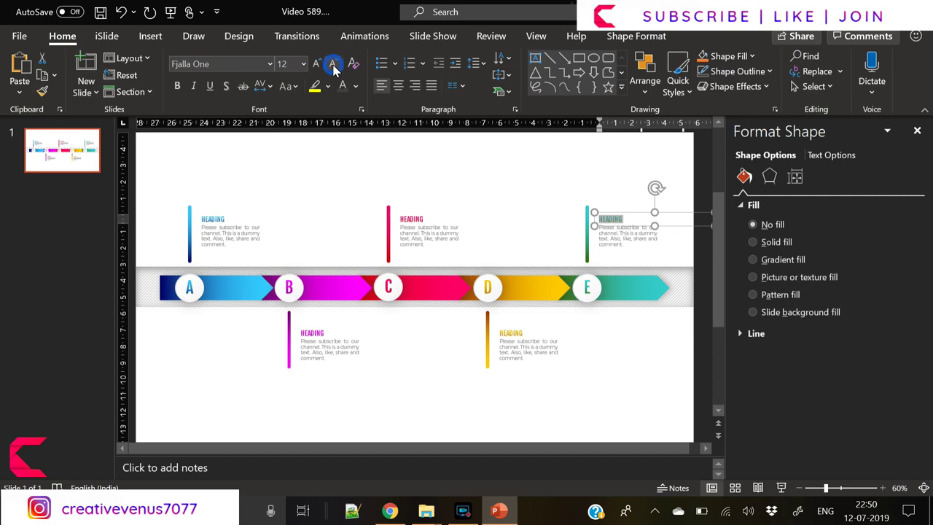
left_click(612, 398)
left_click(150, 35)
left_click(225, 76)
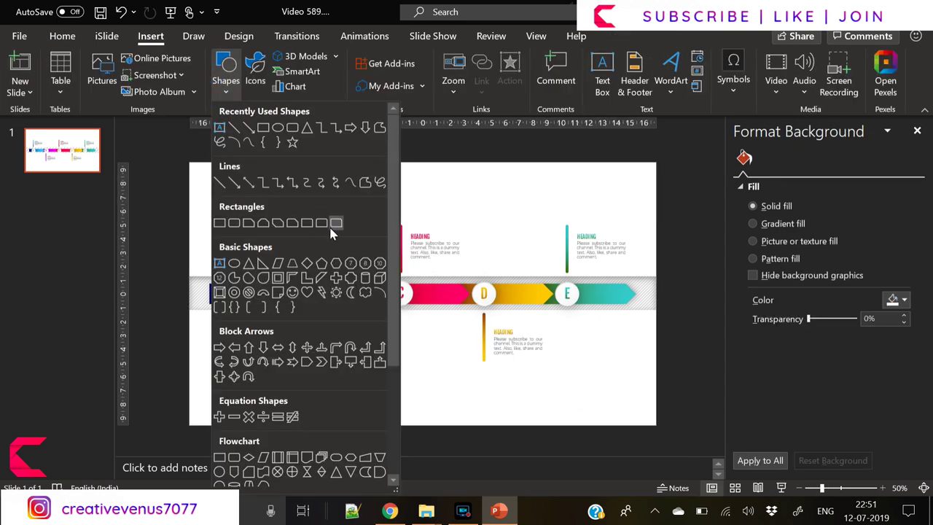
Draw a donut near step A with no fill and a solid dashed outline
left_click(234, 293)
mouse_move(232, 352)
left_mouse_down()
mouse_move(263, 385)
mouse_move(228, 366)
left_mouse_up()
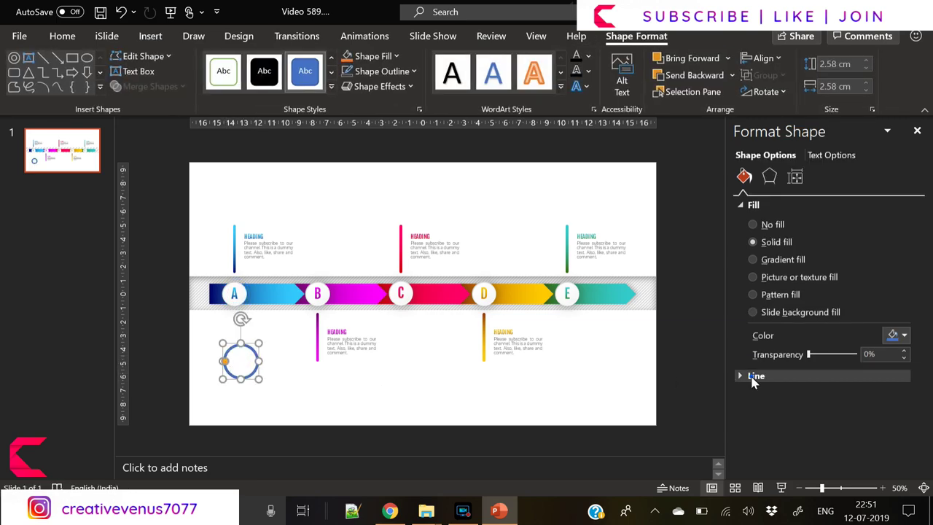
left_click(744, 376)
left_click(769, 396)
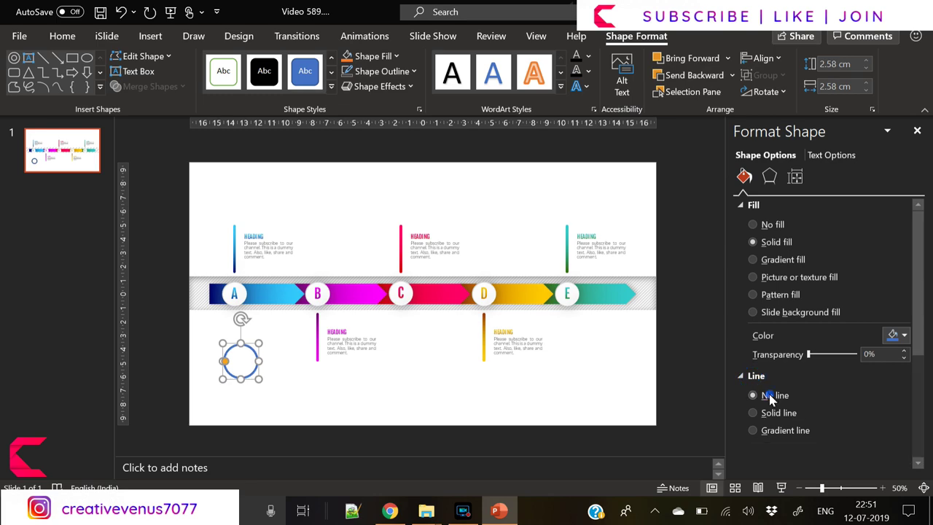
left_click(778, 226)
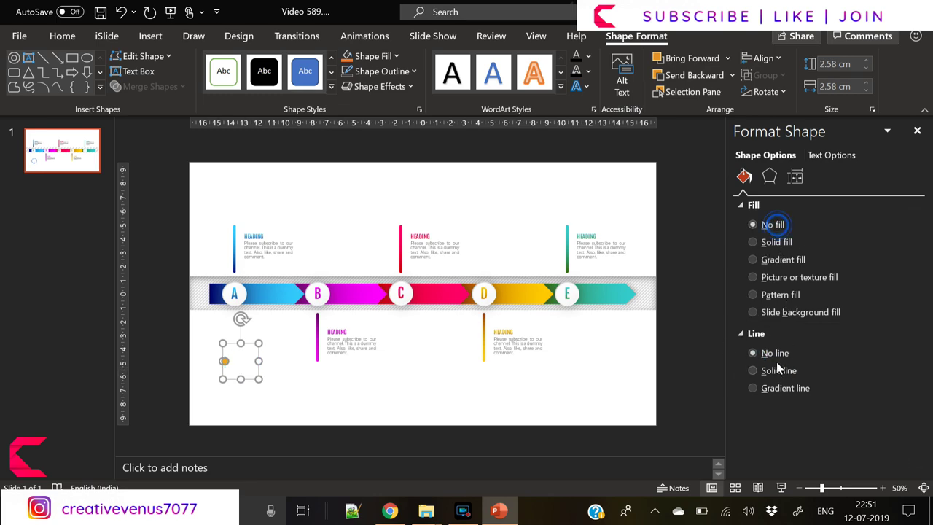
left_click(774, 370)
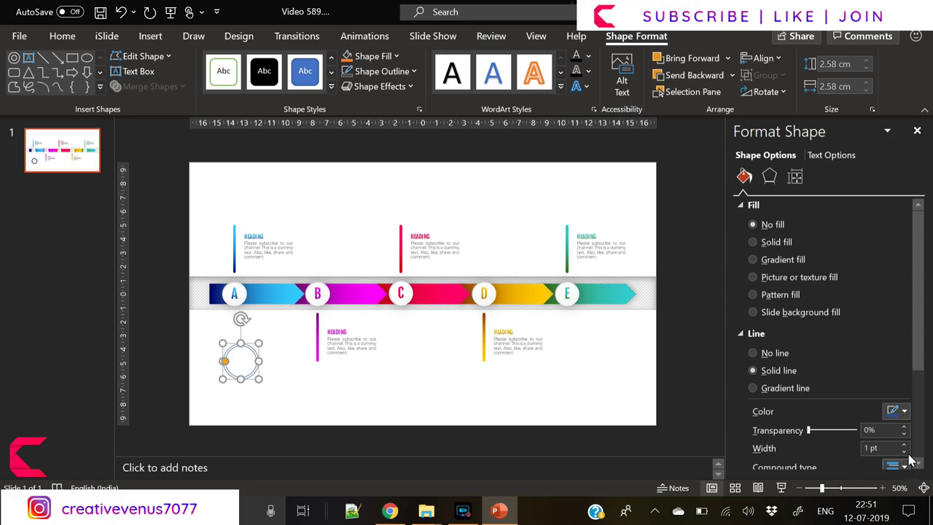
left_click_drag(918, 299, 918, 355)
left_click(898, 394)
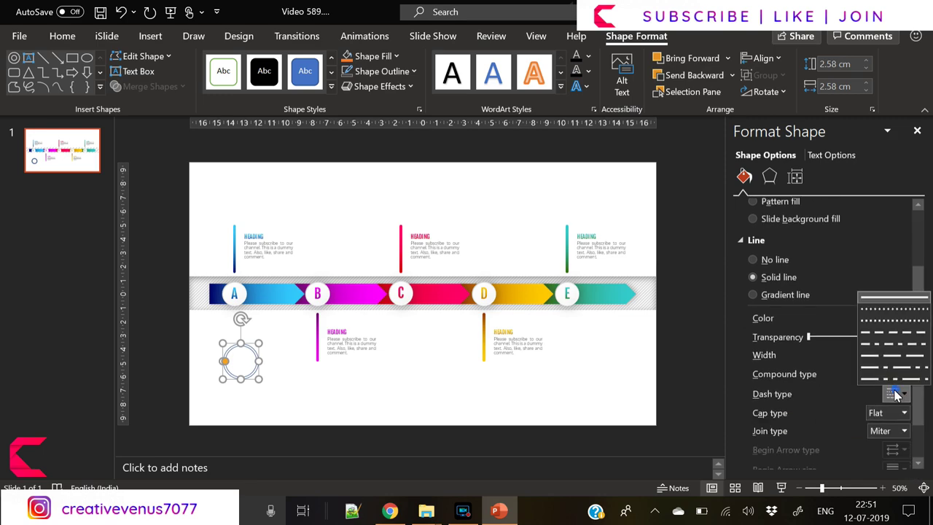
left_click(892, 326)
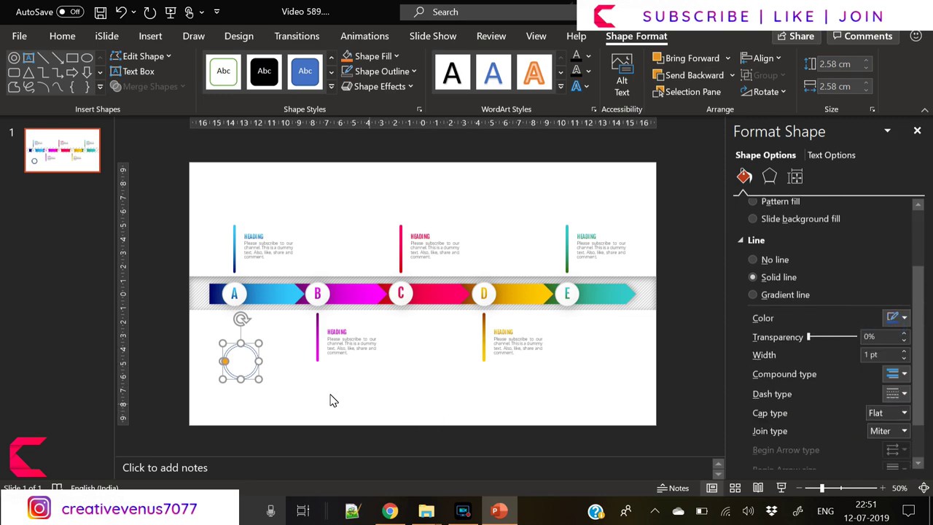
Resize the ring to 2.5 cm and move it above the A heading
left_click(867, 68)
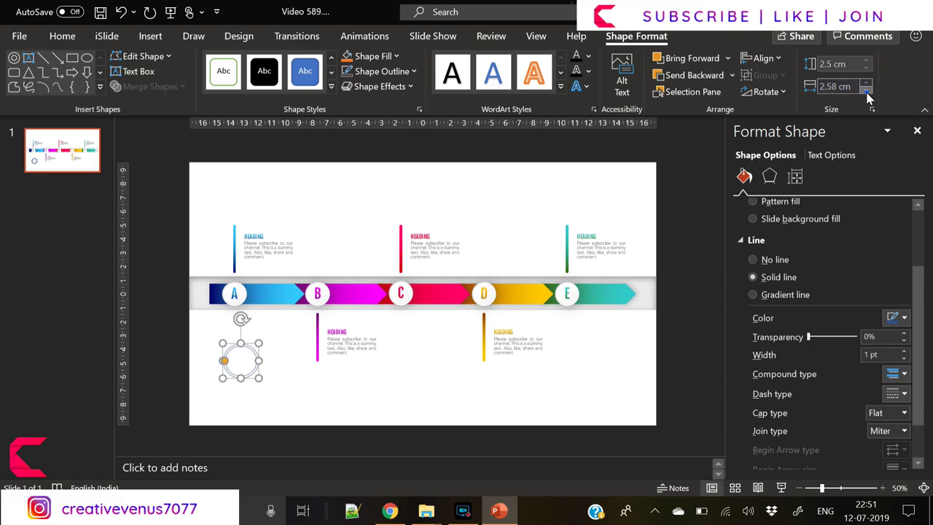
left_click(867, 90)
left_click_drag(248, 376, 241, 219)
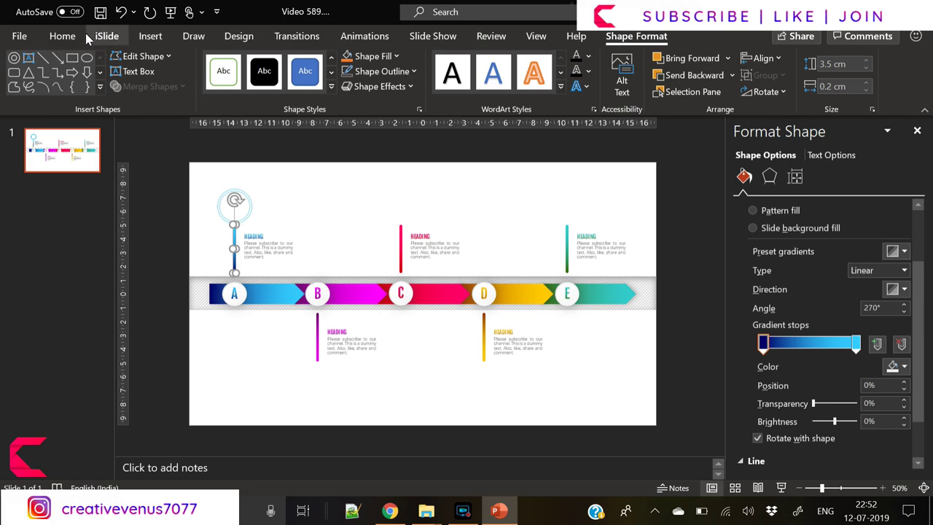
left_click(63, 36)
Format-paint step A's blue line onto the ring, remove its fill, and sample dark blue for its outline
left_click(43, 91)
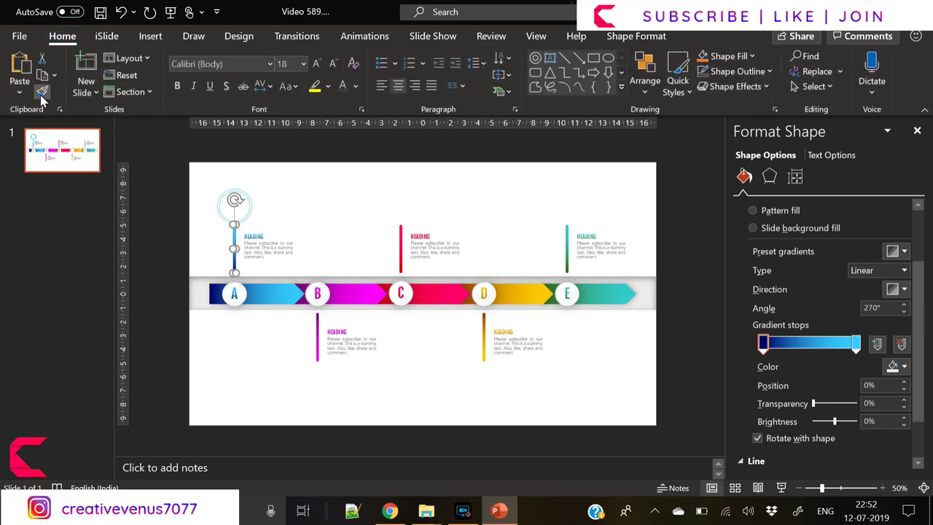
left_click(242, 213)
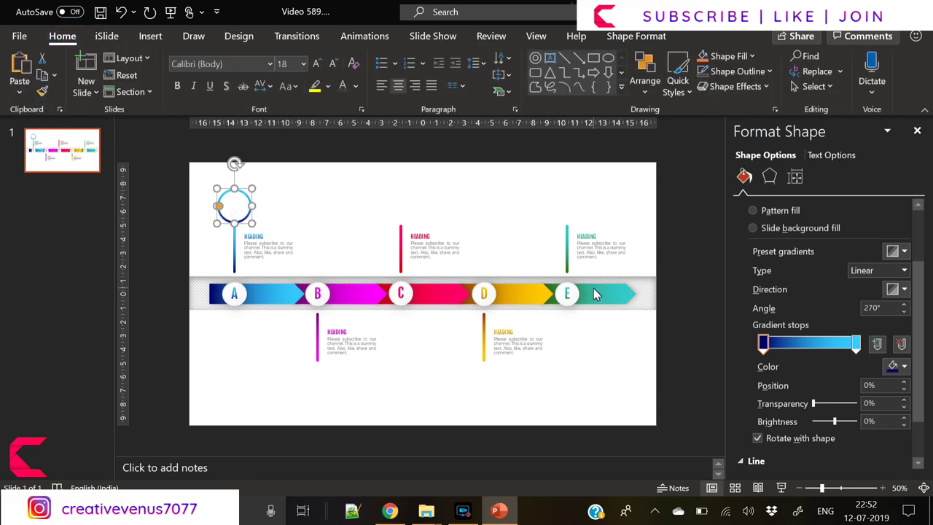
left_click_drag(921, 315, 921, 264)
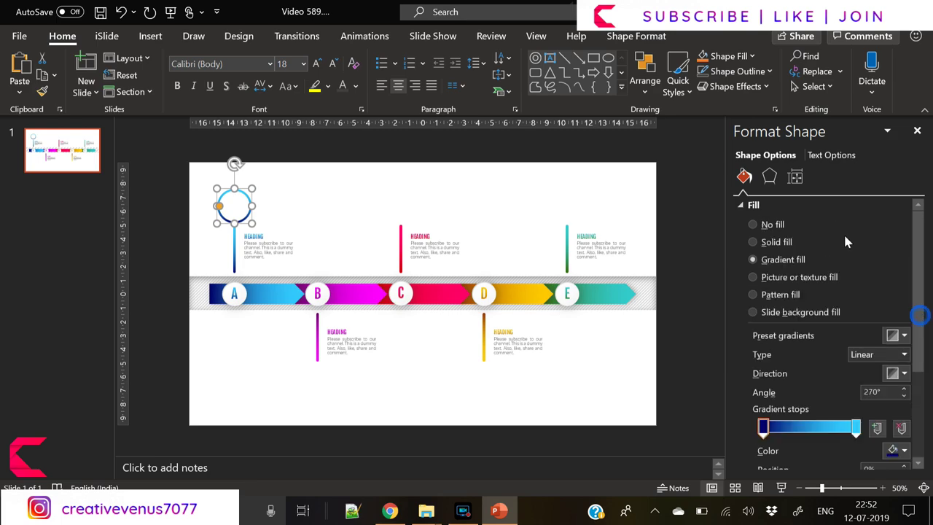
left_click(771, 226)
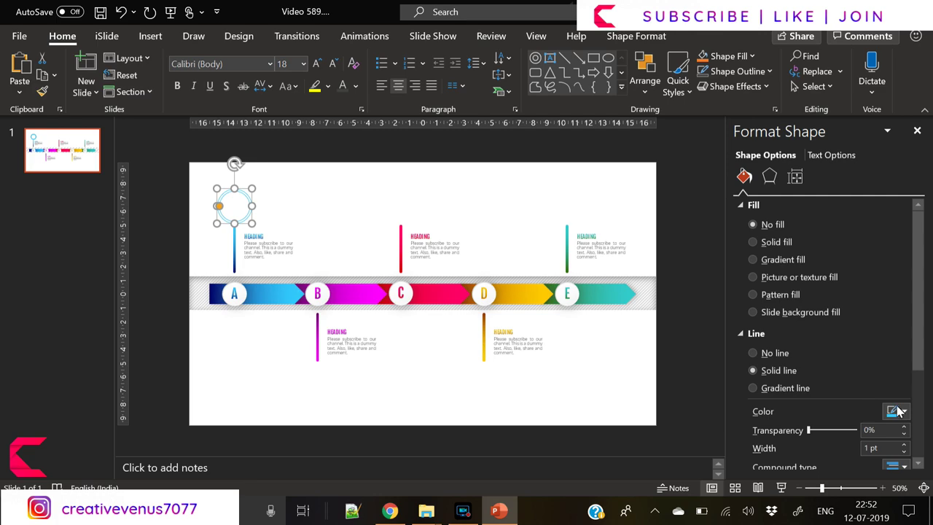
scroll(921, 376, "down", 2)
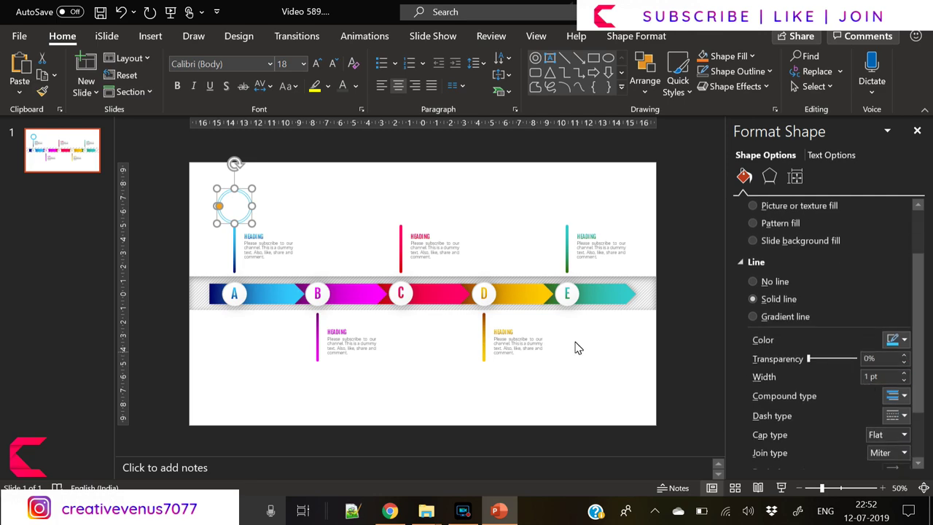
left_click(894, 339)
left_click(845, 323)
left_click(212, 298)
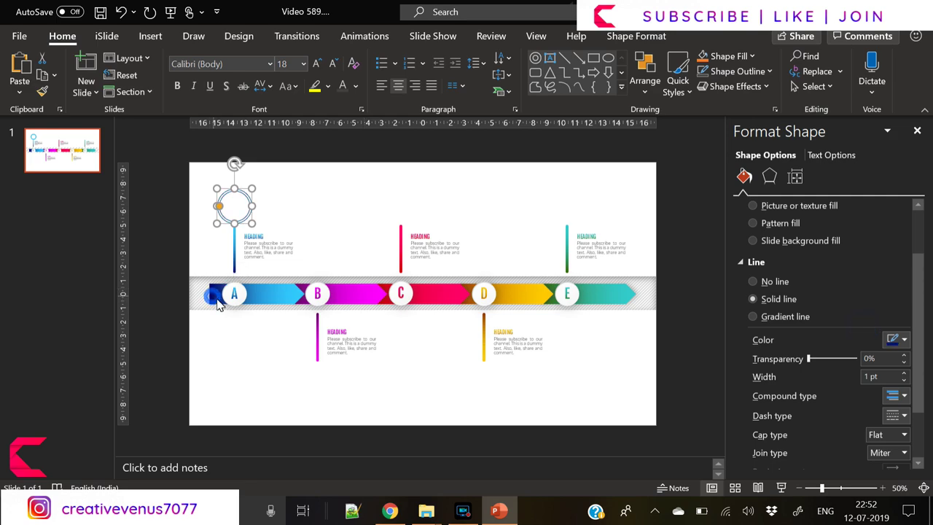
Make the outline a two-stop gradient from dark blue on arrow A to light blue near B
left_click(779, 318)
left_click(902, 433)
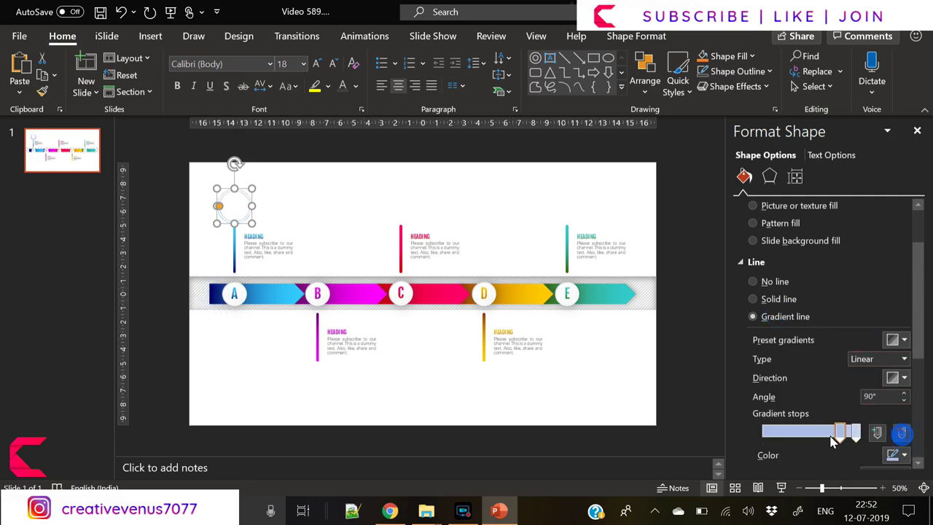
left_click(902, 433)
left_click(901, 456)
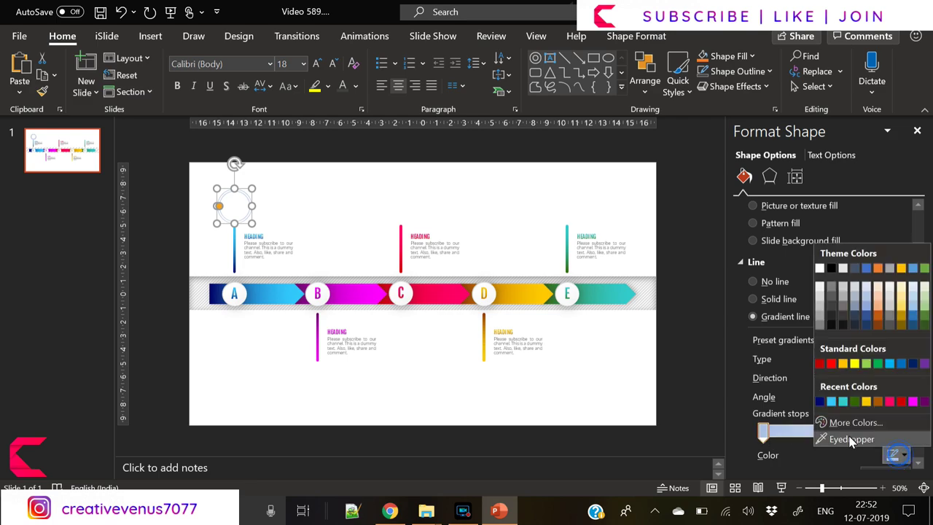
left_click(846, 439)
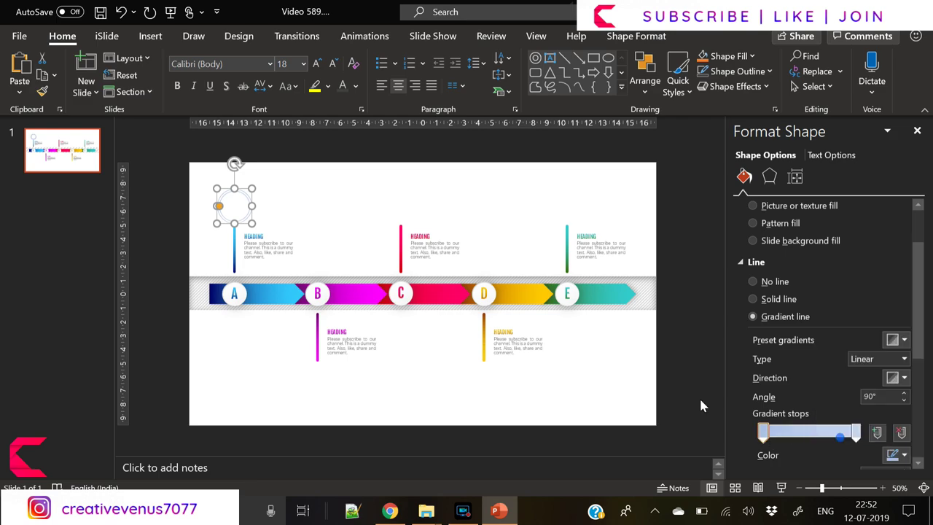
left_click(212, 294)
left_click(856, 432)
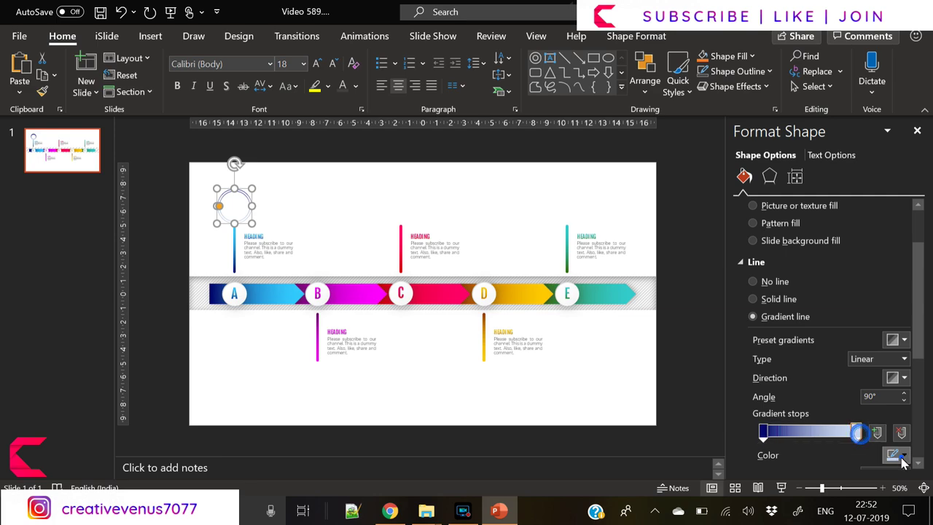
left_click(902, 457)
left_click(851, 439)
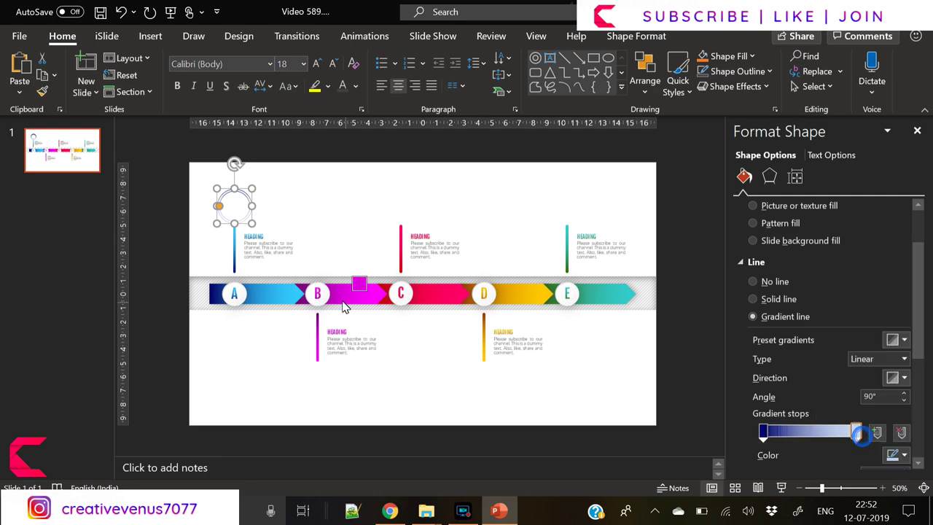
left_click(299, 300)
Set the ring's gradient outline to a diagonal 45° direction and check the result
left_click(905, 384)
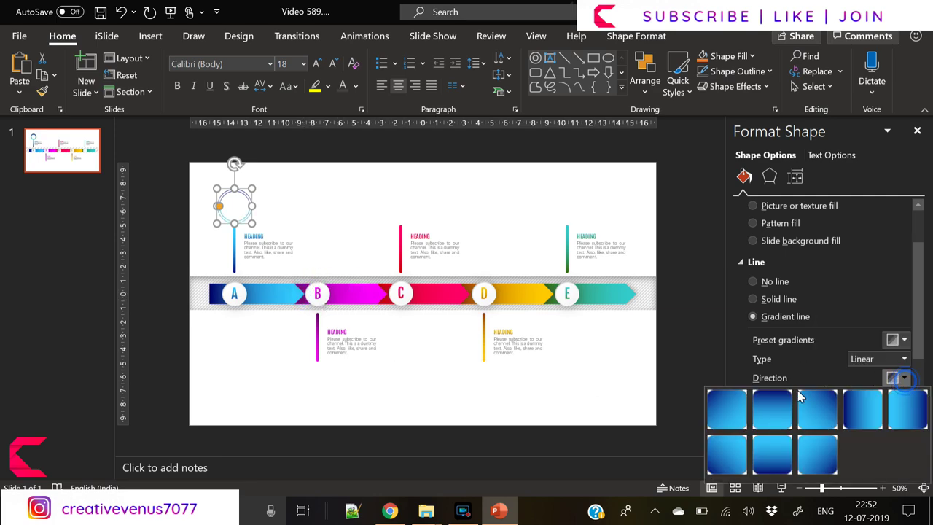
left_click(726, 416)
left_click(252, 385)
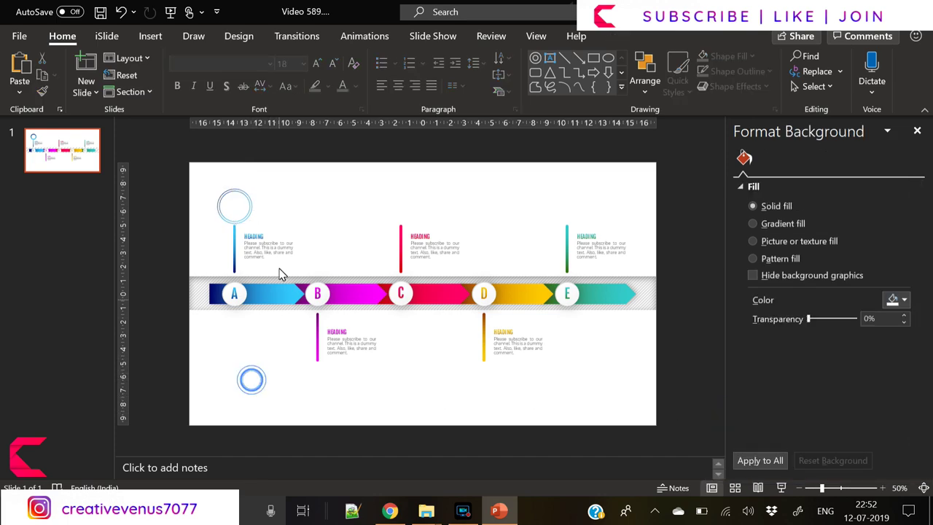
left_click(248, 226)
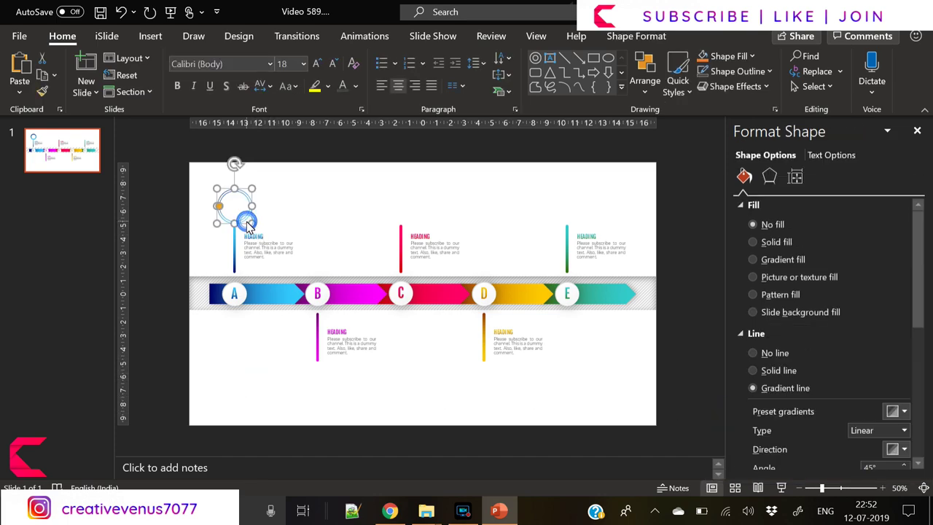
left_click(289, 191)
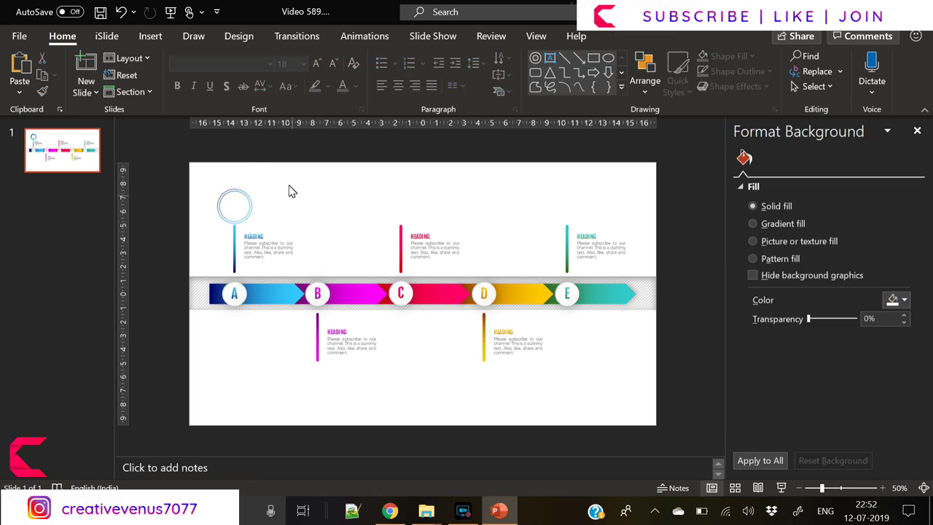
left_click(150, 36)
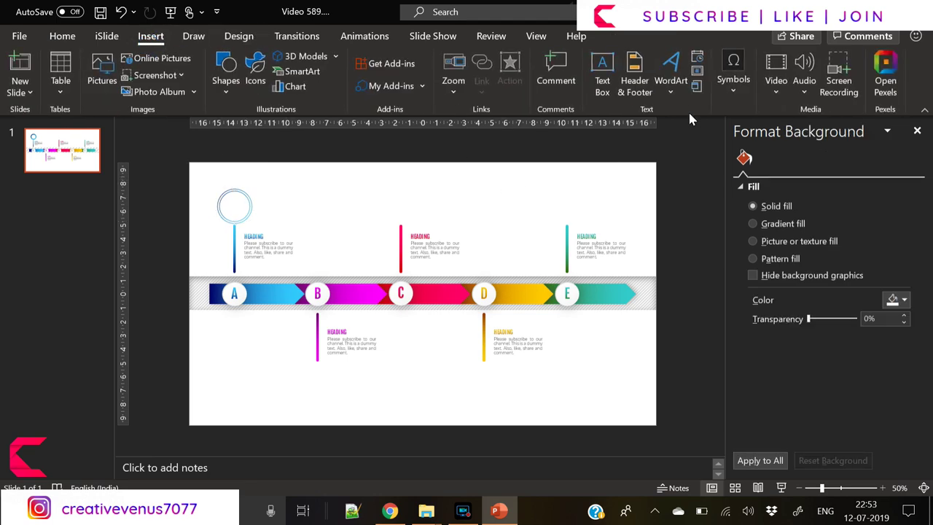
Add a text box in the ring reading '25%' in Fjalla One at size 16
left_click(603, 82)
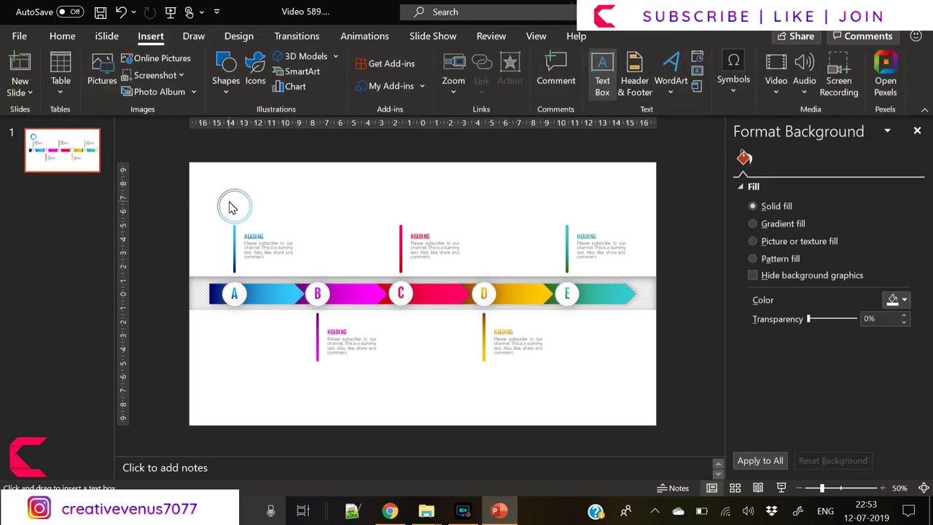
left_click(229, 205)
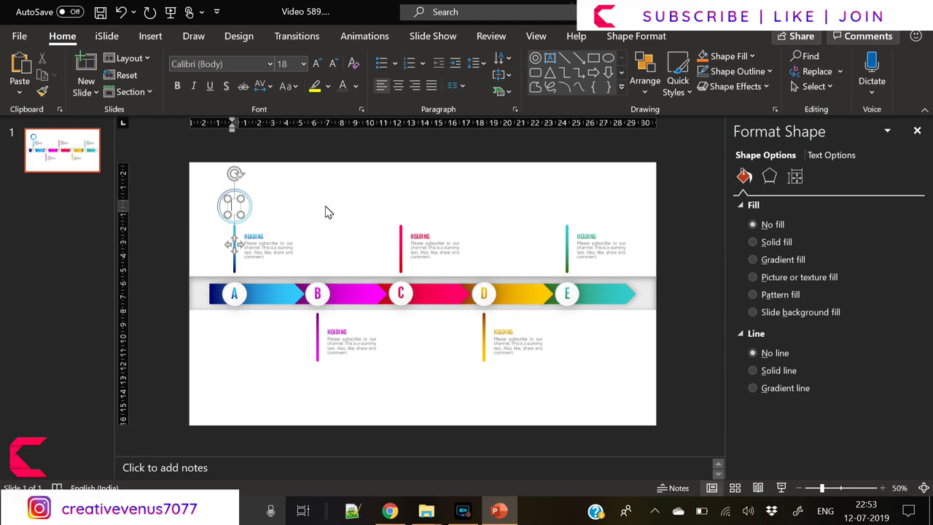
type("25")
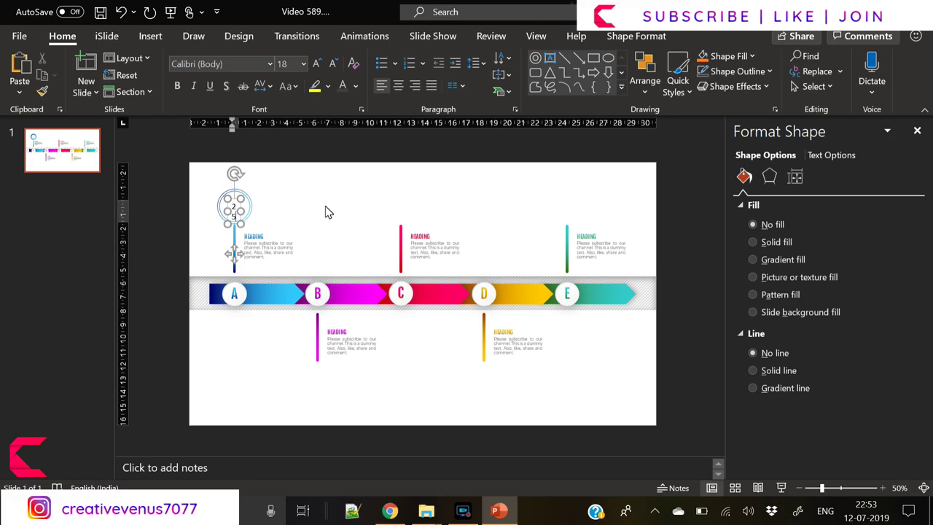
type("%")
key("ctrl+a")
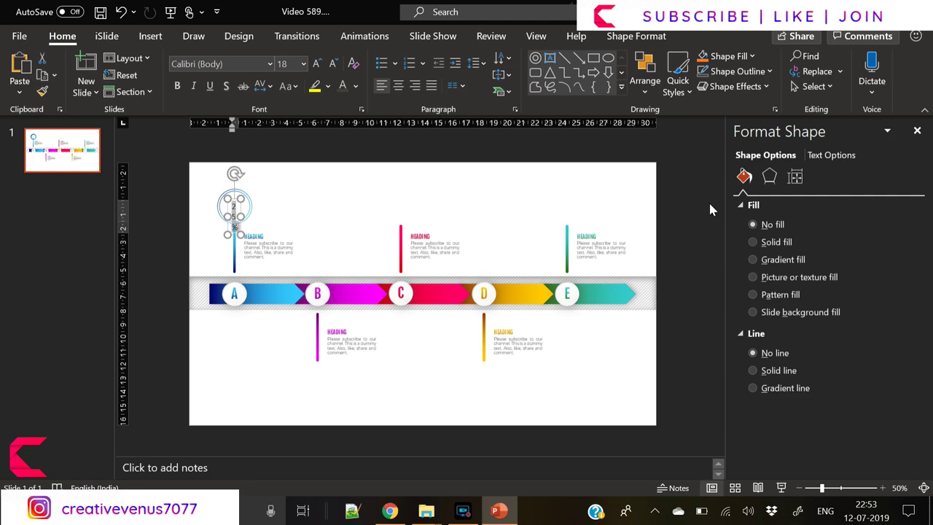
left_click(241, 65)
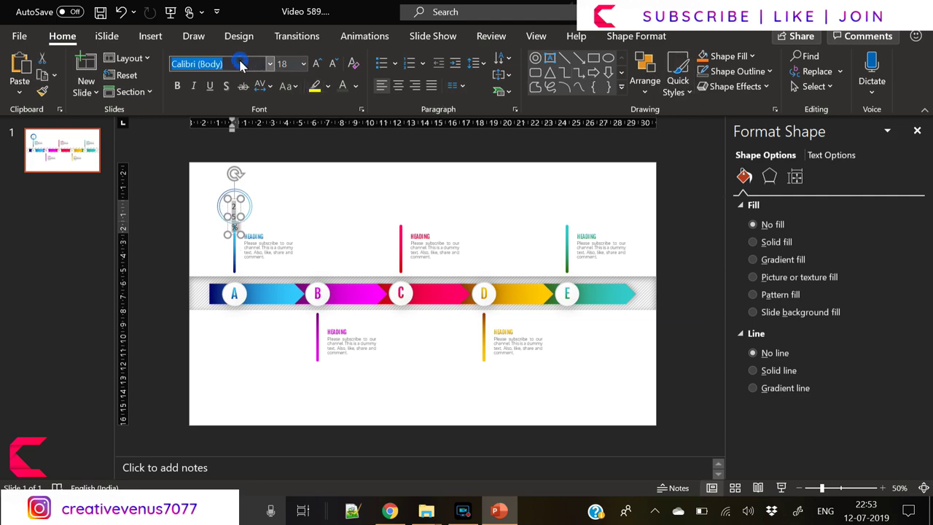
type("Fjalla One")
key("Return")
left_click(332, 63)
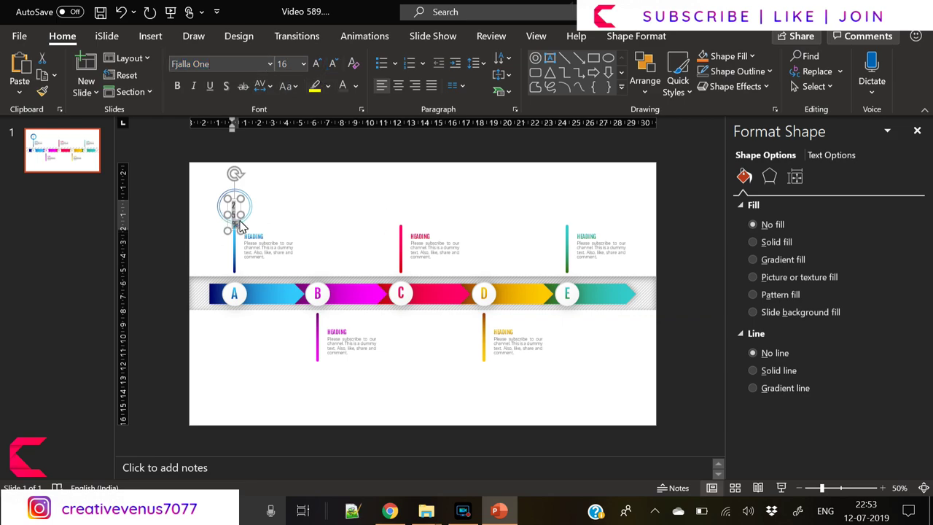
Centre the 25% label in the ring, narrow its box, enlarge the text, and nudge it up
left_click_drag(231, 222, 210, 223)
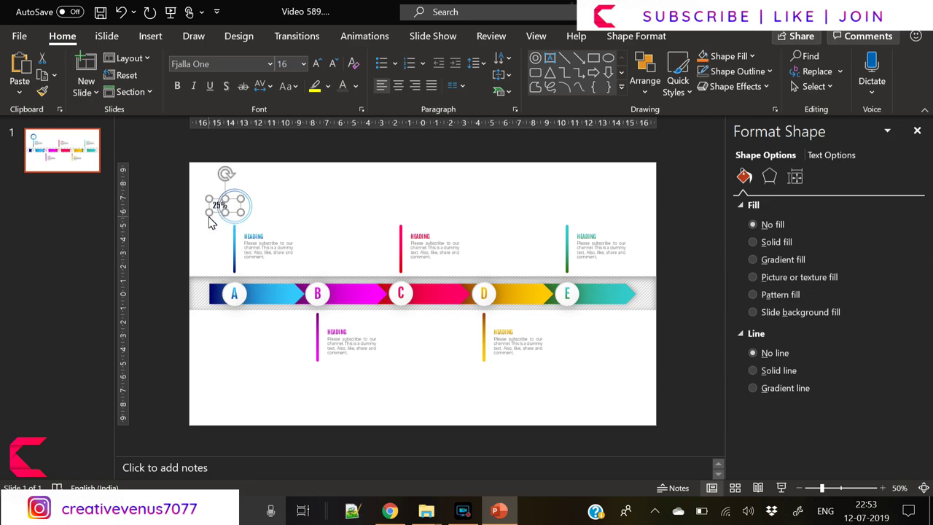
left_click(398, 85)
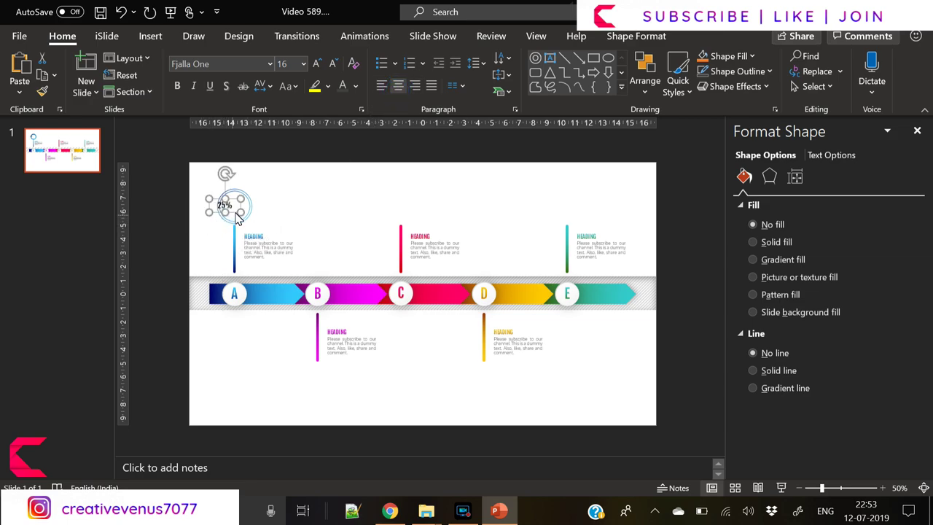
left_click_drag(241, 211, 207, 208)
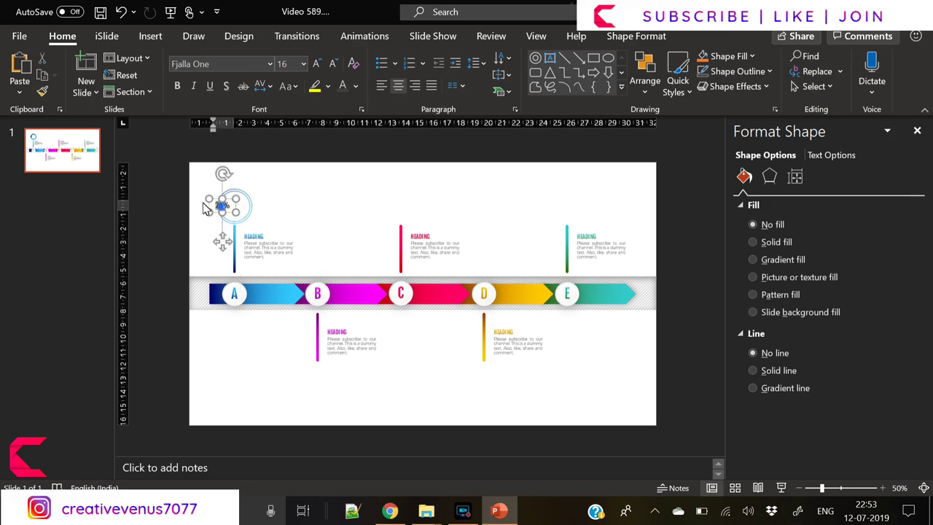
left_click(318, 64)
left_click(318, 64)
left_click(233, 257)
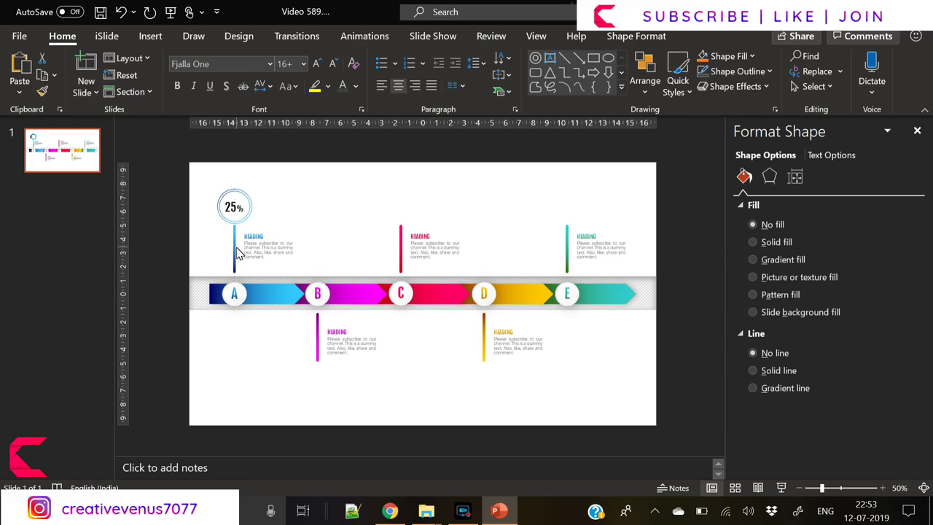
key("Up")
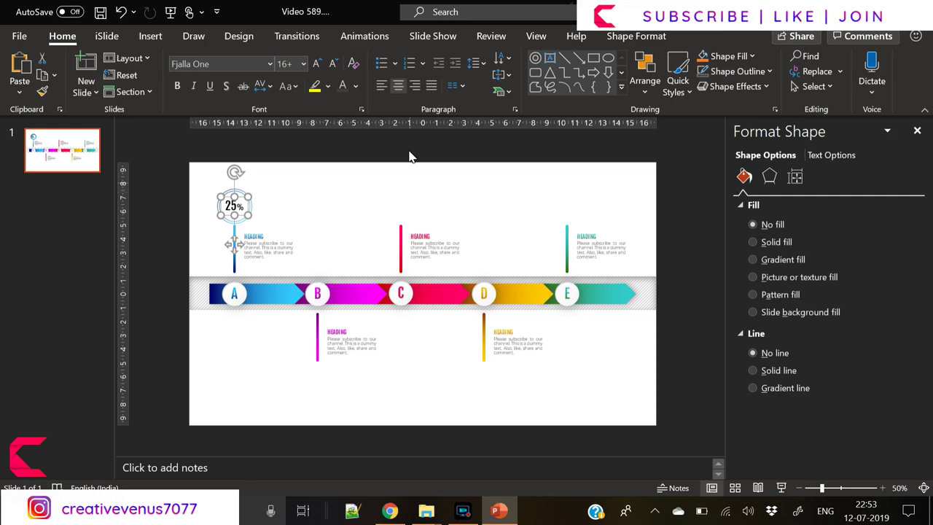
Apply the A letter's text formatting to the 25% label and set it to size 20
left_click(356, 86)
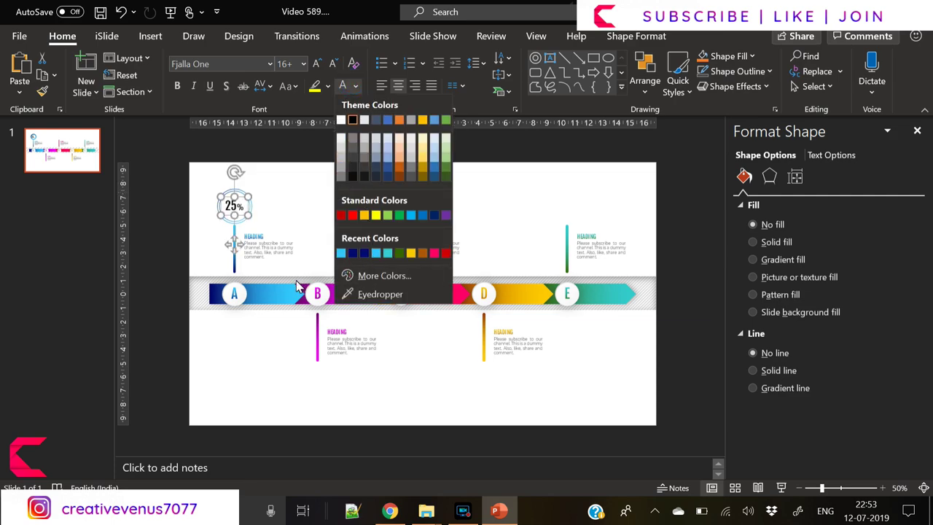
left_click(239, 294)
left_click(235, 294)
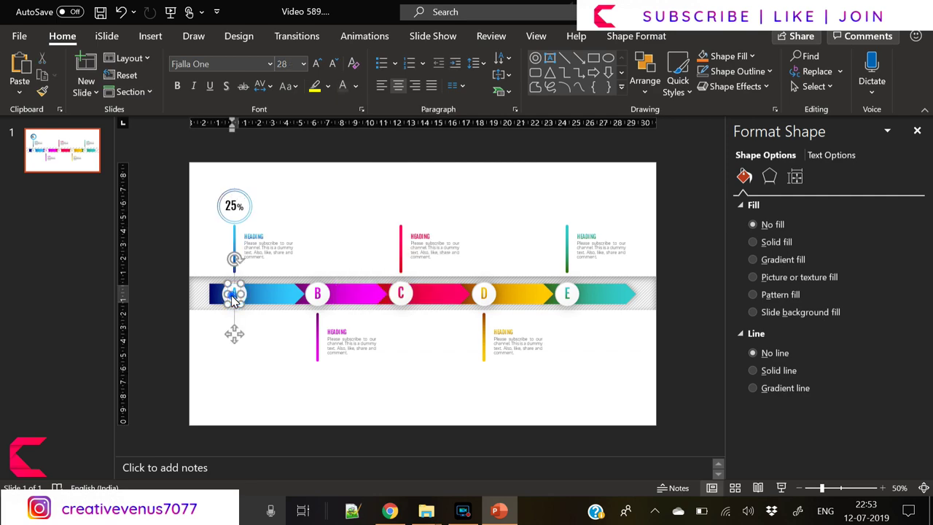
left_click(235, 300)
left_click(40, 92)
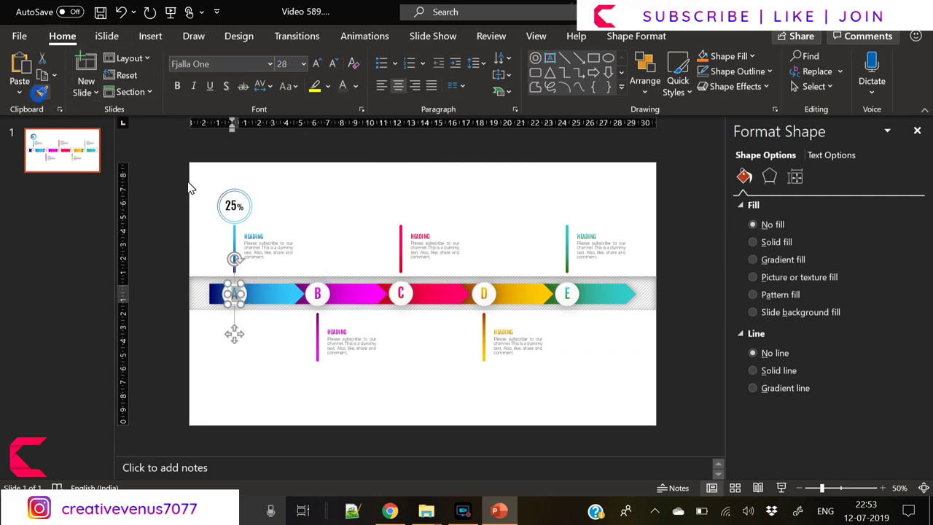
left_click(230, 207)
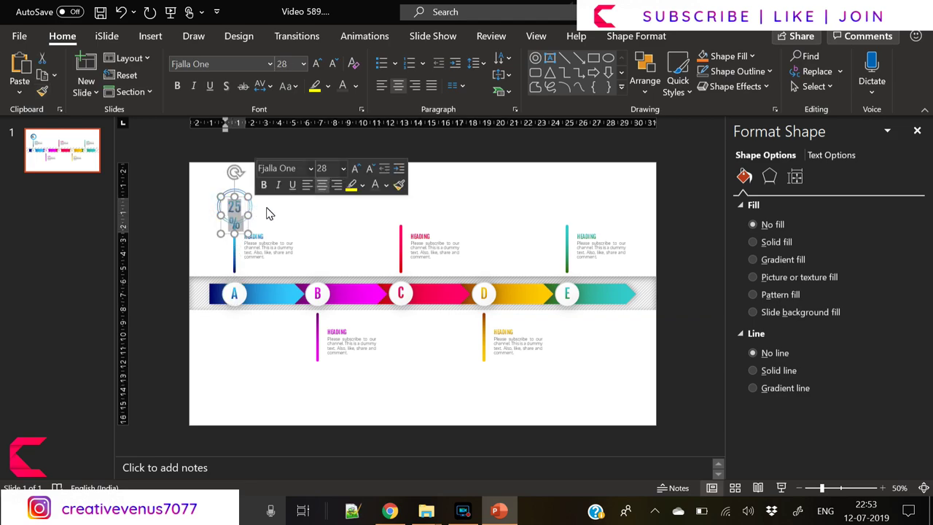
left_click(333, 64)
left_click(333, 64)
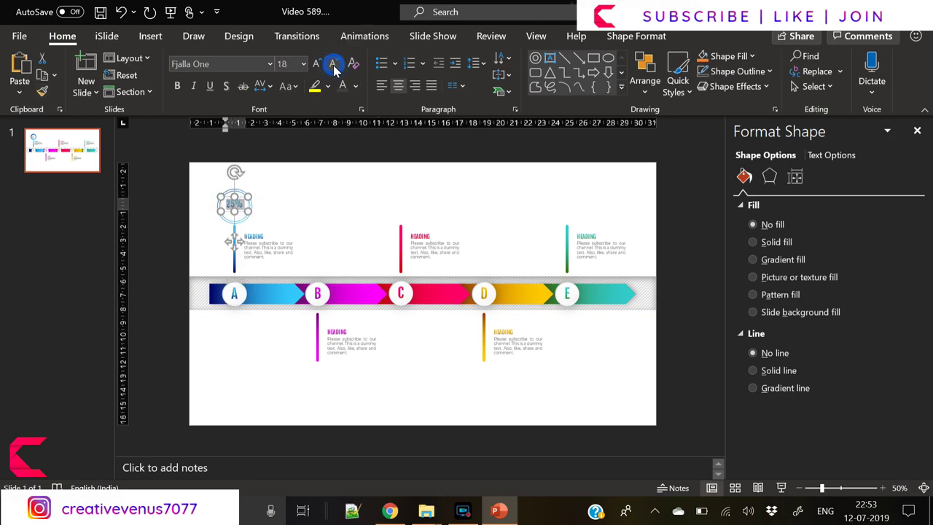
key("Escape")
key("Escape")
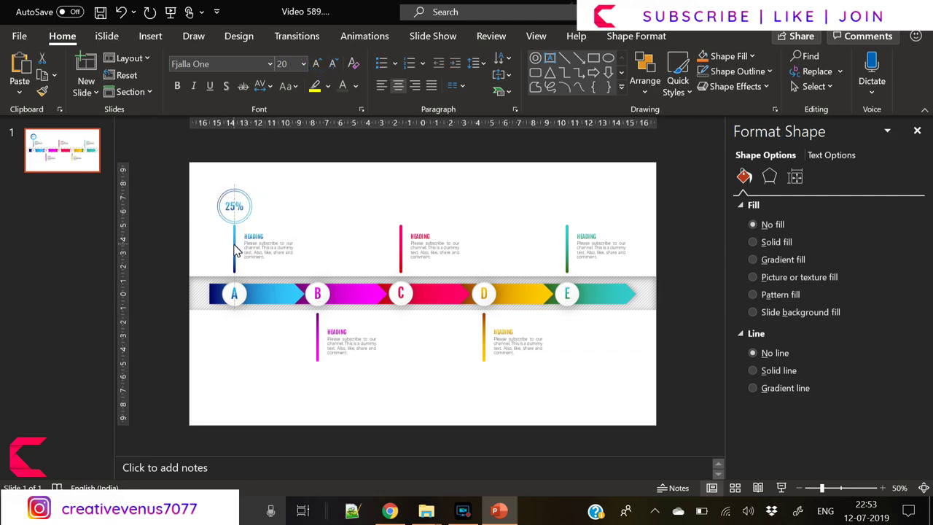
Select the ring with its 25% label and paste a copy for step B
left_click(236, 250)
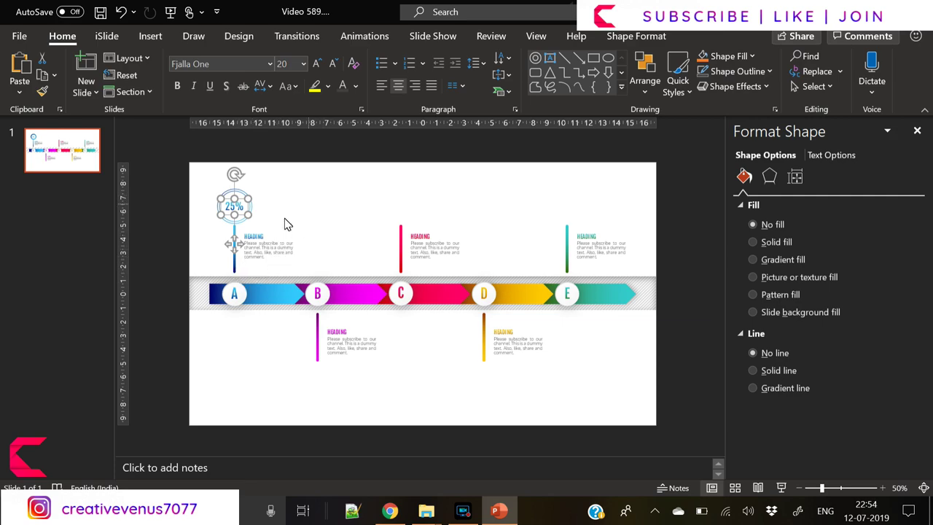
key("ctrl+v")
left_click_drag(242, 259, 331, 250)
key("Delete")
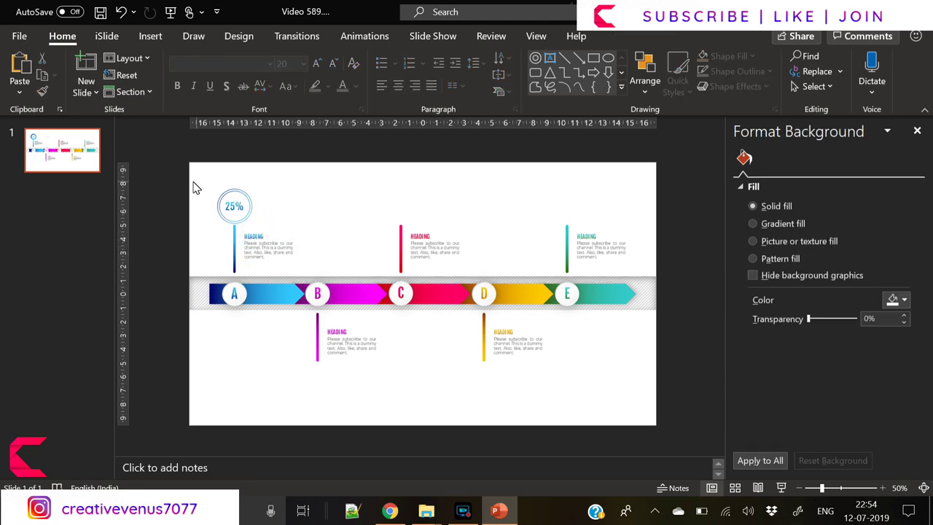
left_click_drag(191, 175, 315, 425)
key("ctrl+v")
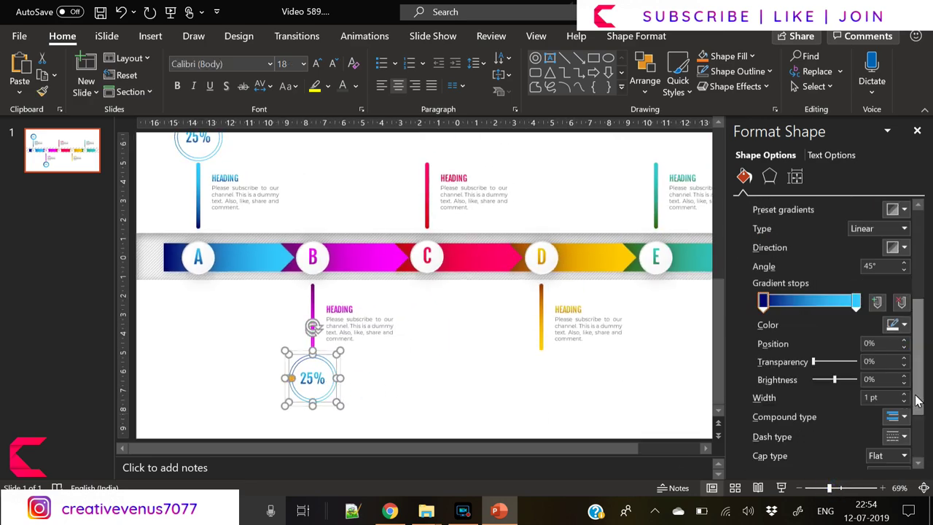
Bring up the outline colour choices for the copied ring
left_click(898, 324)
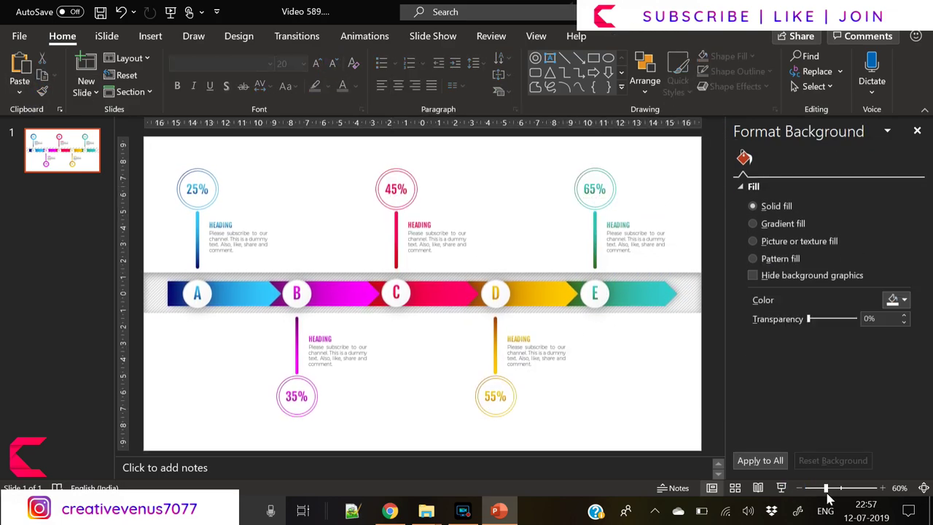
Marquee-select all infographic shapes and nudge them down three steps with the arrow key
scroll(686, 414, "down", 2)
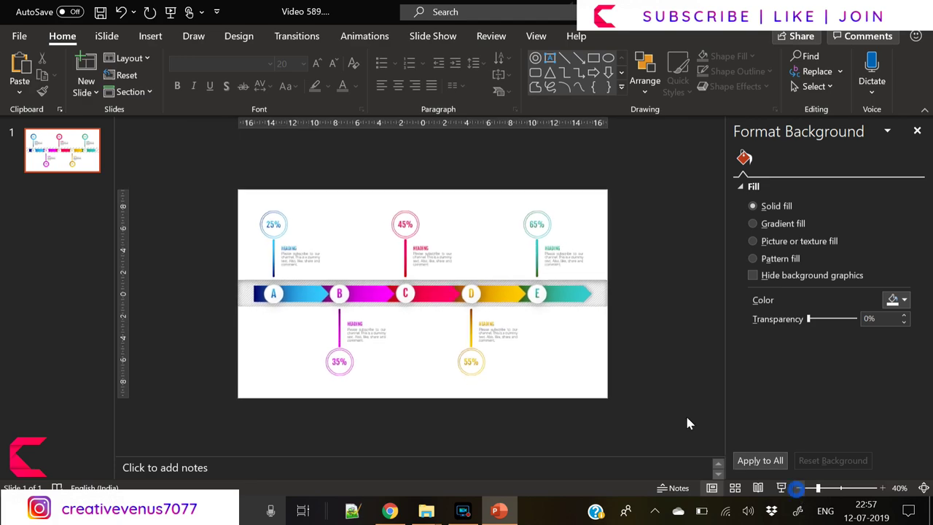
left_click(651, 352)
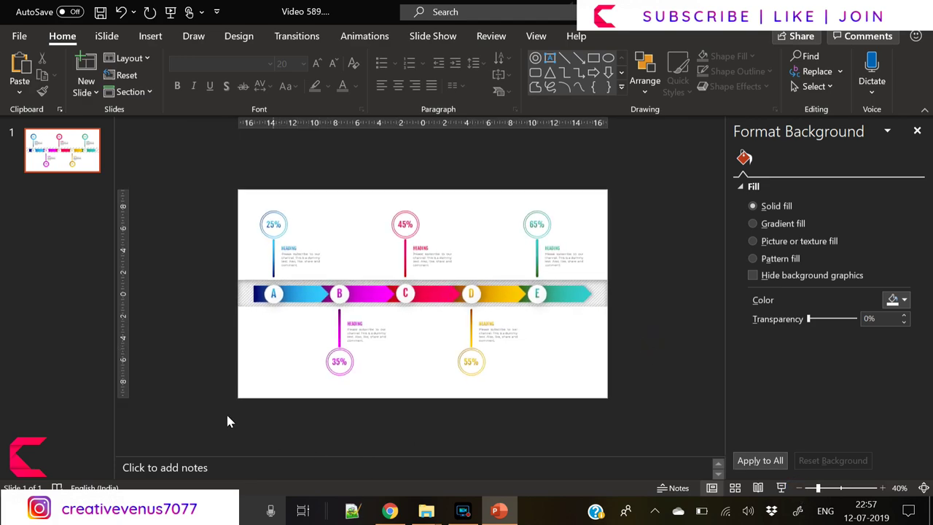
left_click_drag(198, 410, 632, 185)
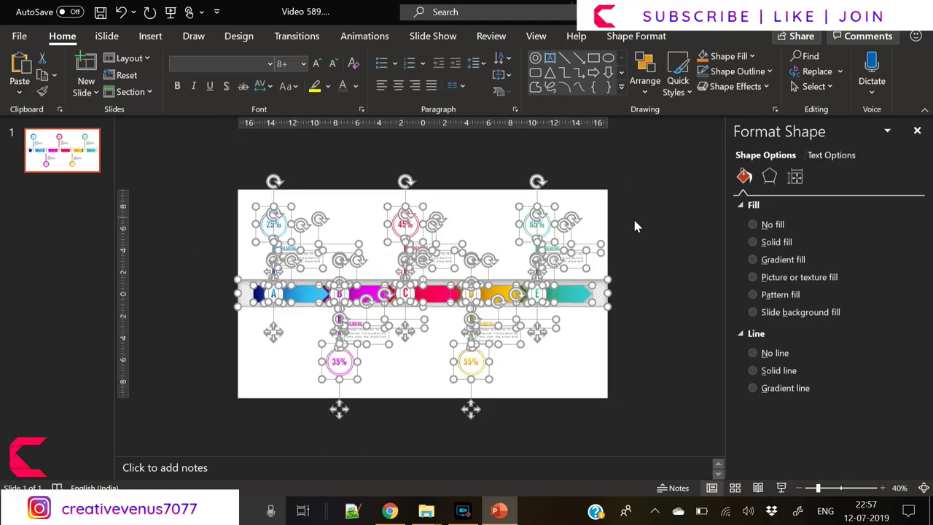
key("Down")
key("Down")
key("Down")
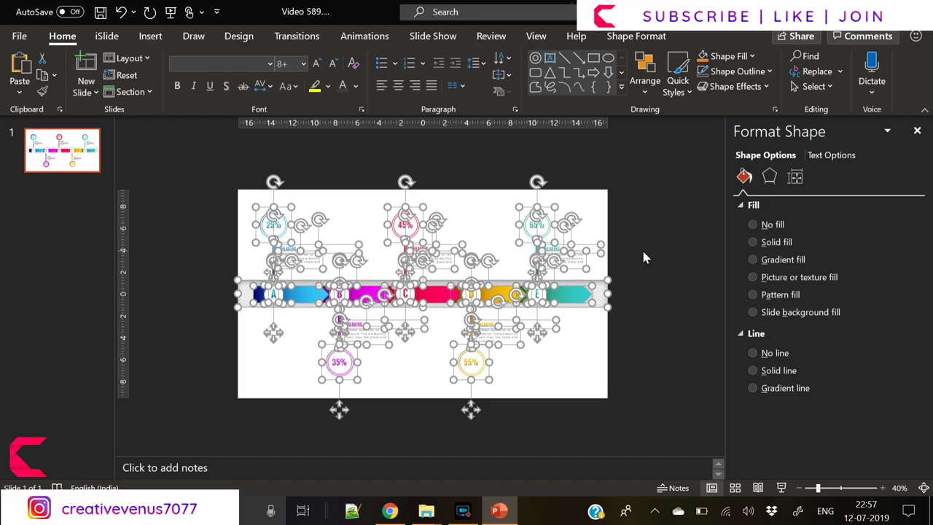
key("Down")
key("Down")
key("Down")
key("Down")
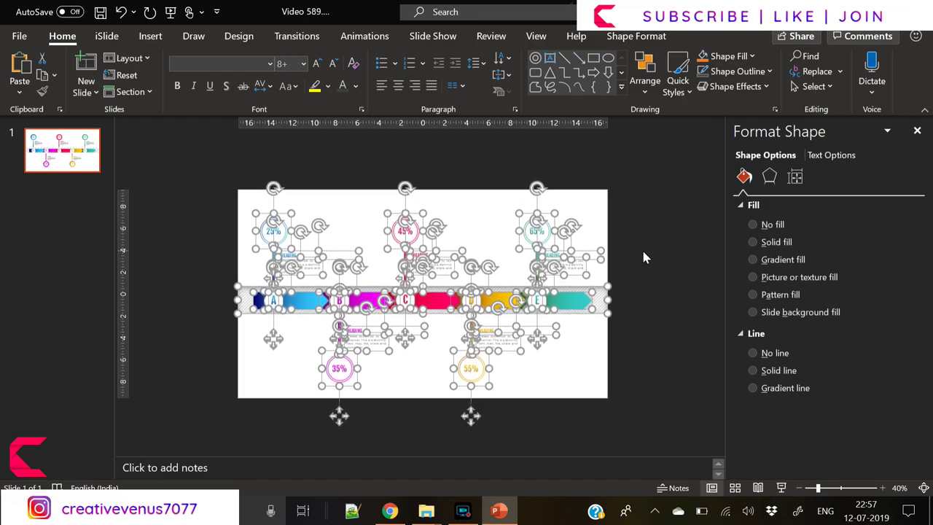
key("Down")
key("Down")
key("Down")
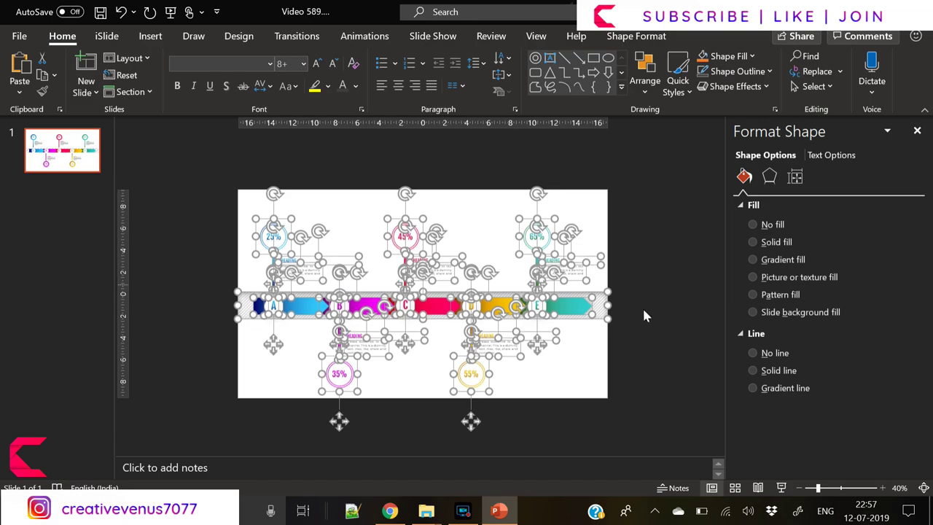
left_click(645, 314)
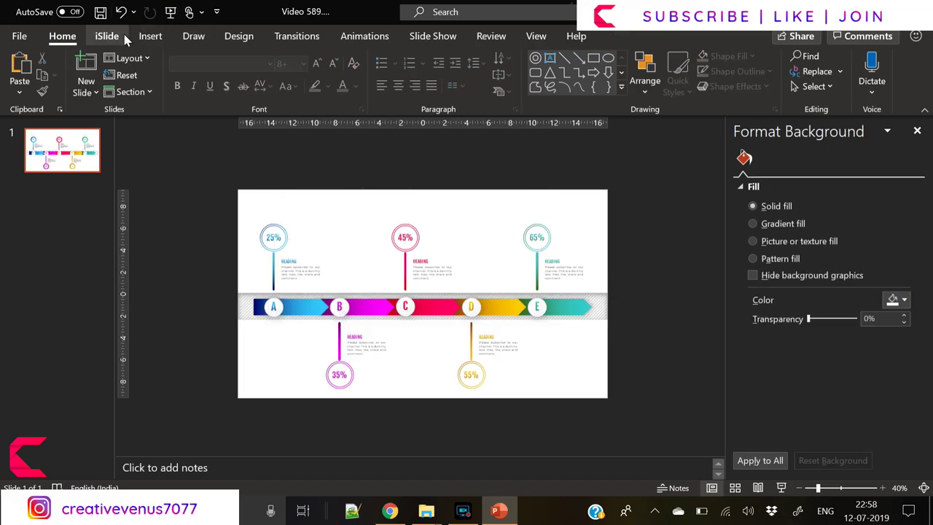
left_click(150, 36)
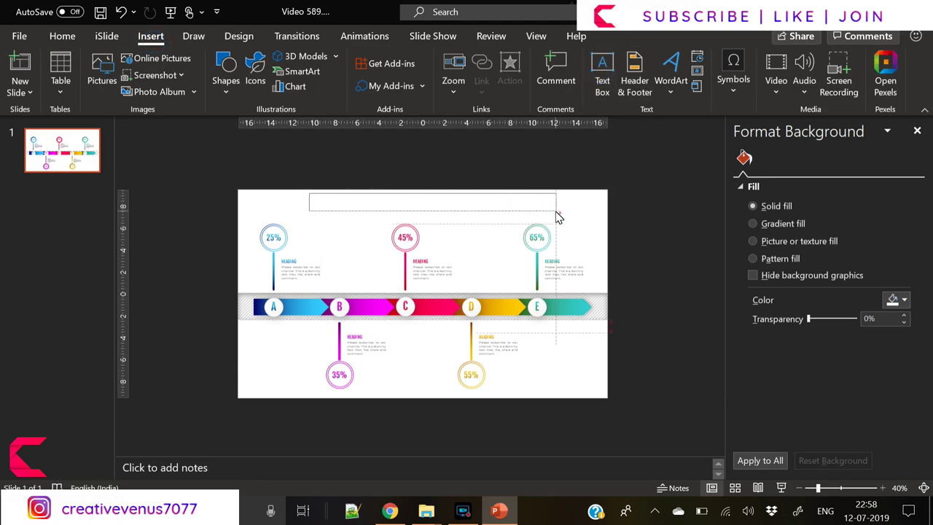
Drag out a wide empty text box along the slide's top edge
left_click_drag(552, 212, 555, 210)
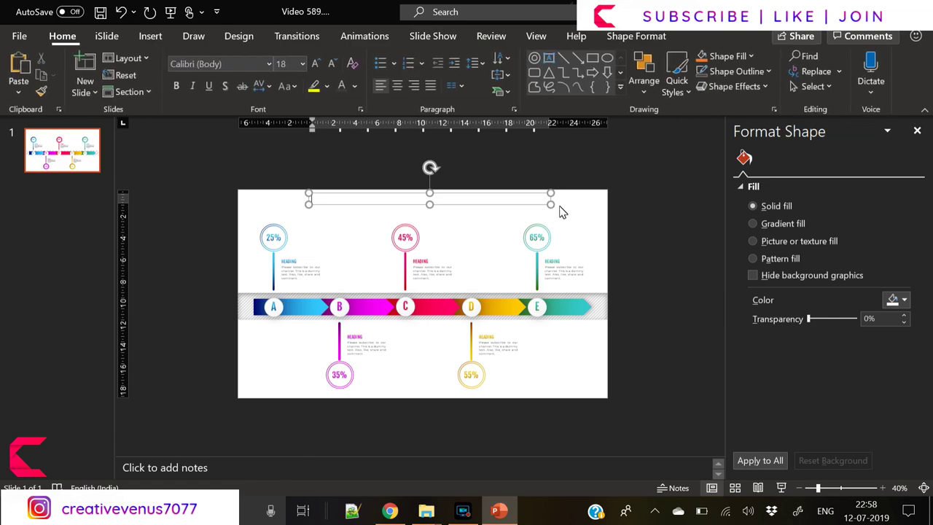